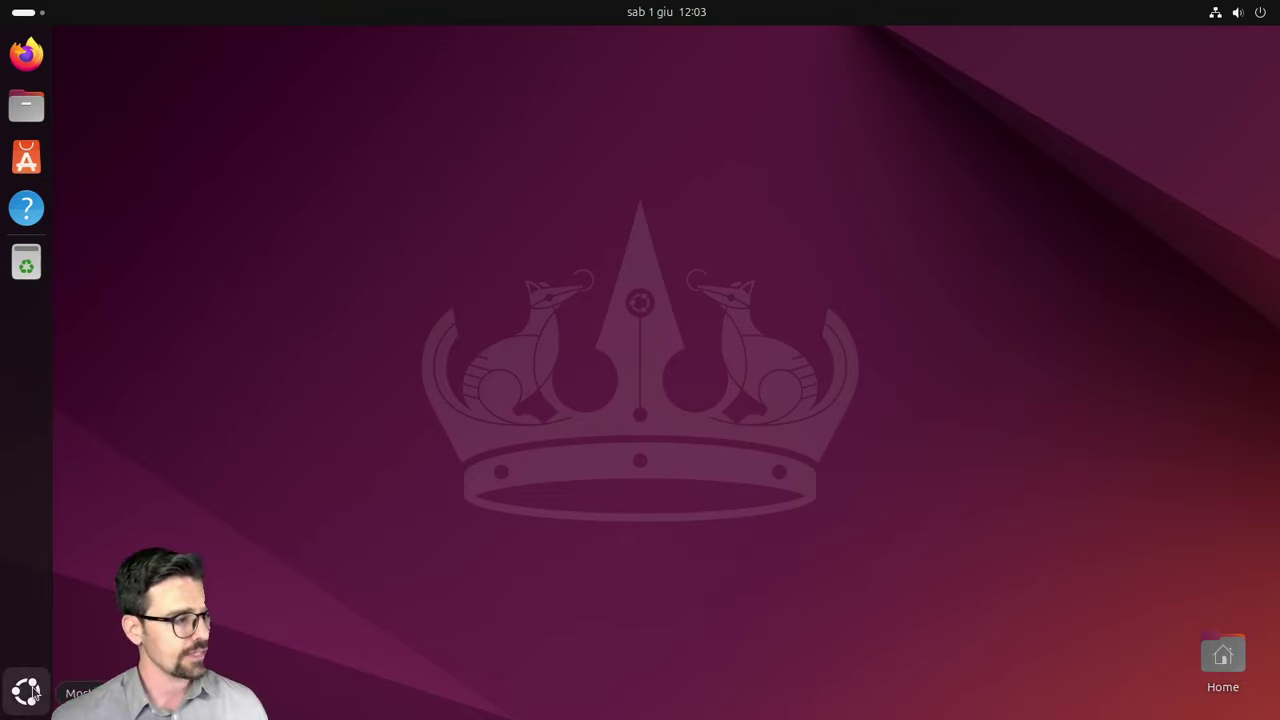
# Step: Open Installatore pacchetto from the application list to view its empty main window, and close it again
pyautogui.click(27, 691)
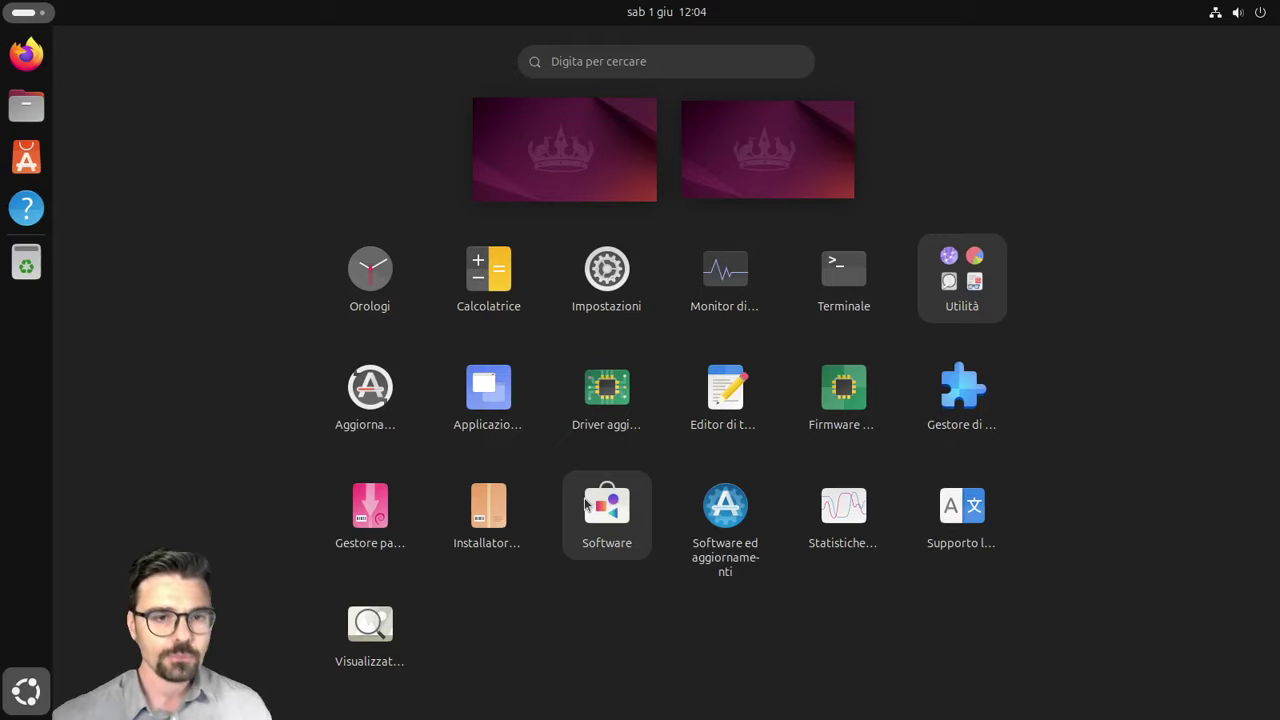
pyautogui.moveTo(587, 507); pyautogui.dragTo(506, 497)
pyautogui.click(506, 497)
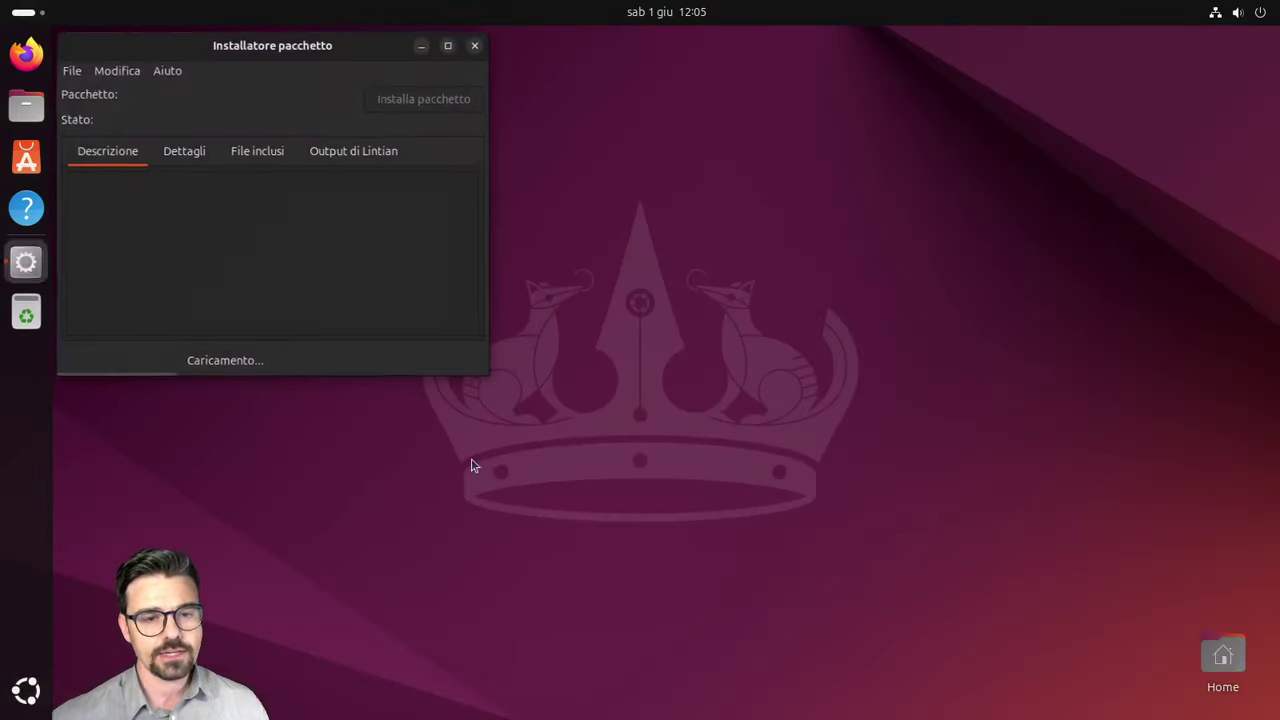
pyautogui.click(478, 39)
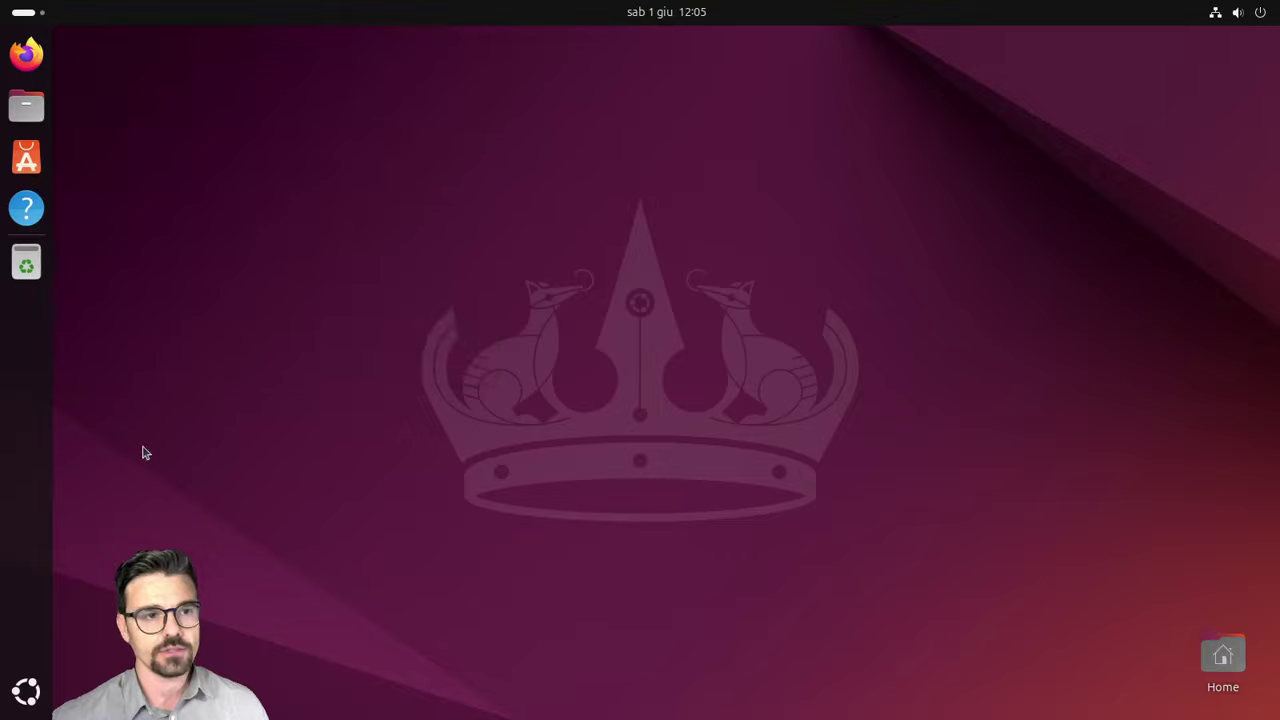
pyautogui.click(26, 691)
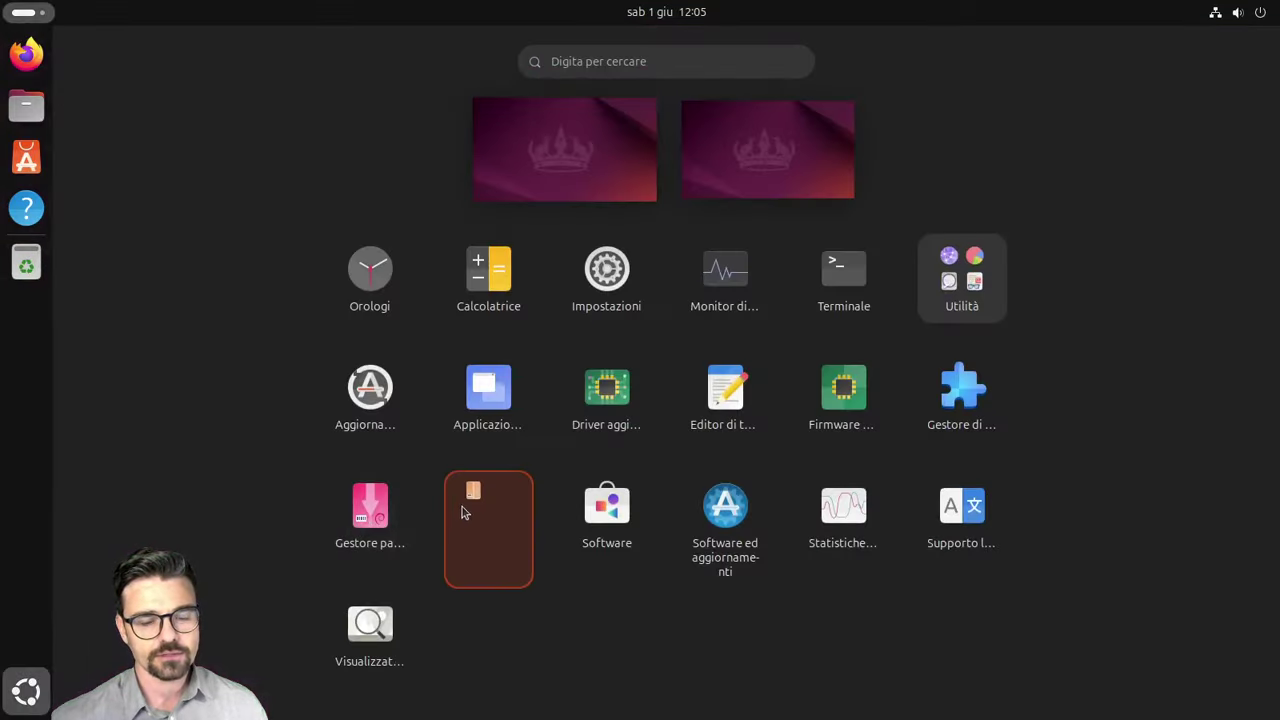
pyautogui.click(465, 512)
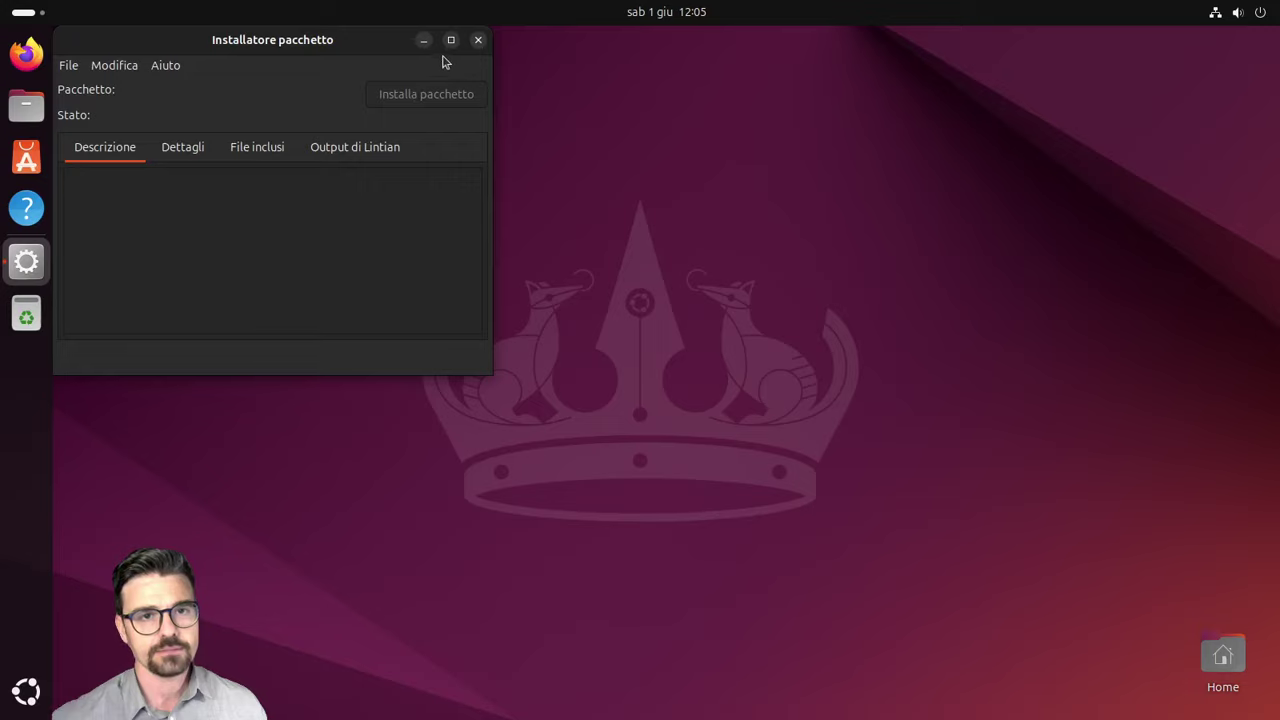
pyautogui.click(478, 39)
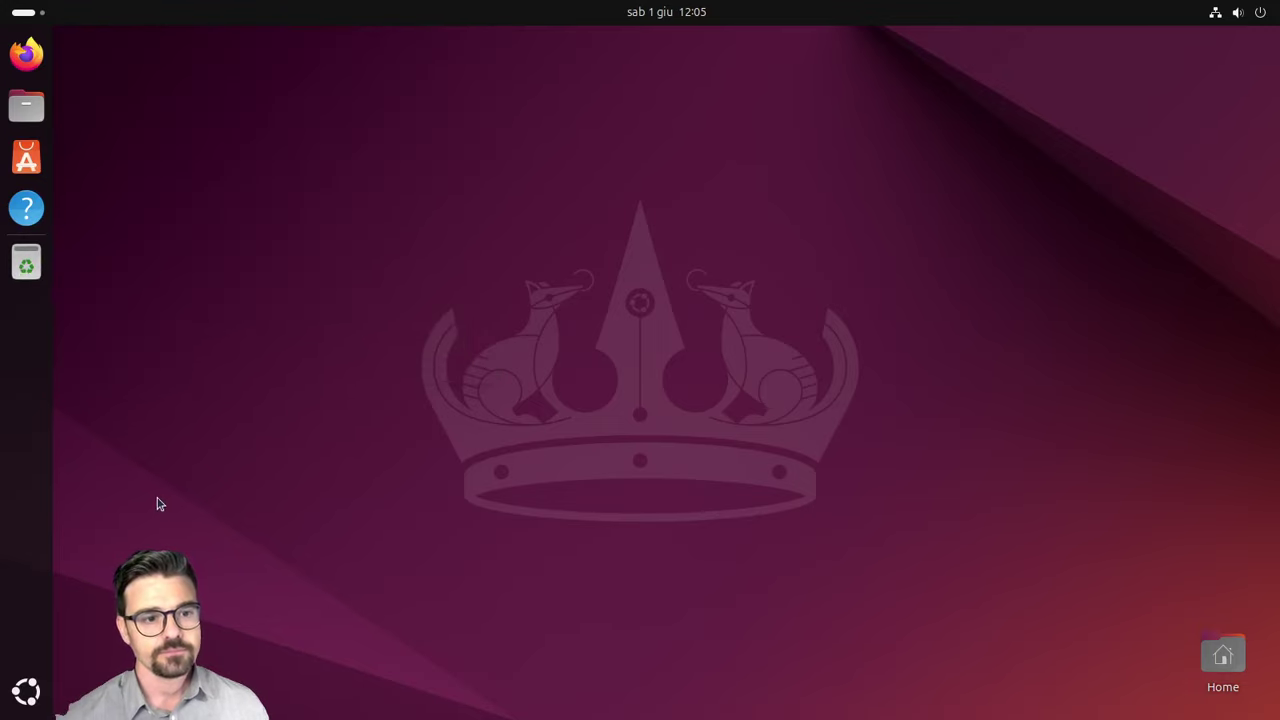
# Step: Reopen Installatore pacchetto, view its program information, and close both windows
pyautogui.click(26, 691)
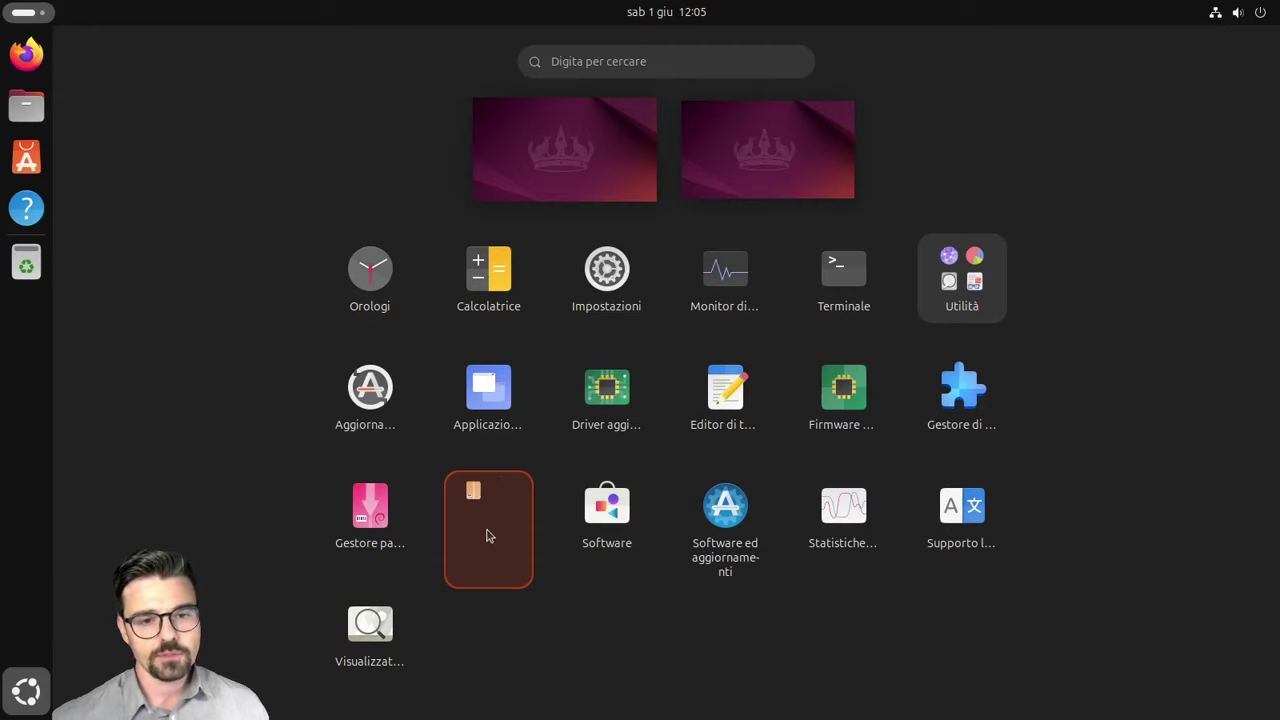
pyautogui.click(507, 582)
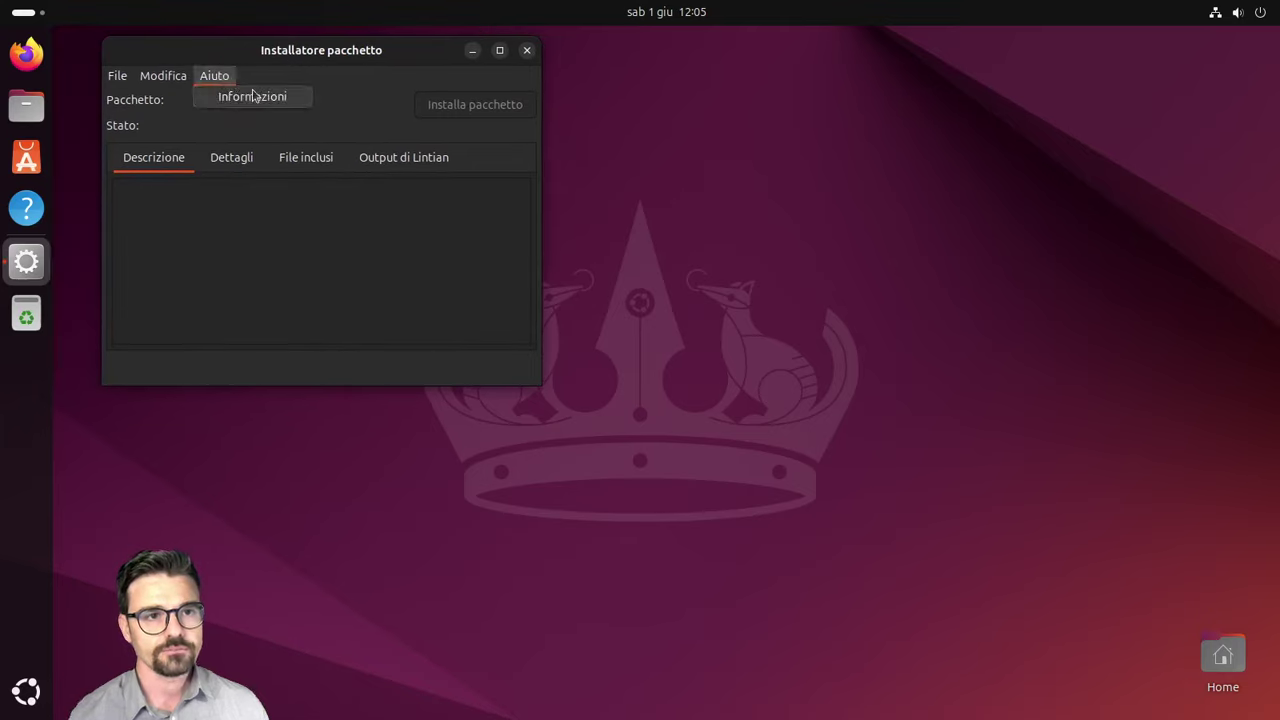
pyautogui.click(247, 96)
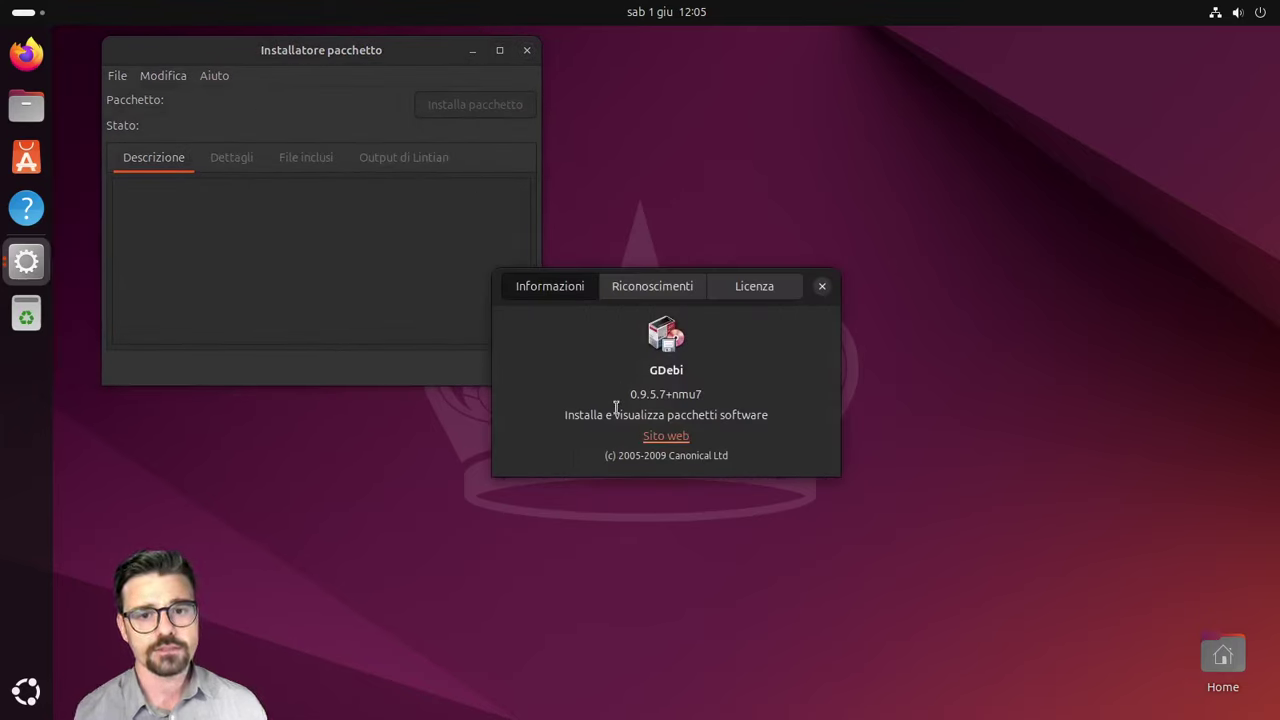
pyautogui.click(822, 287)
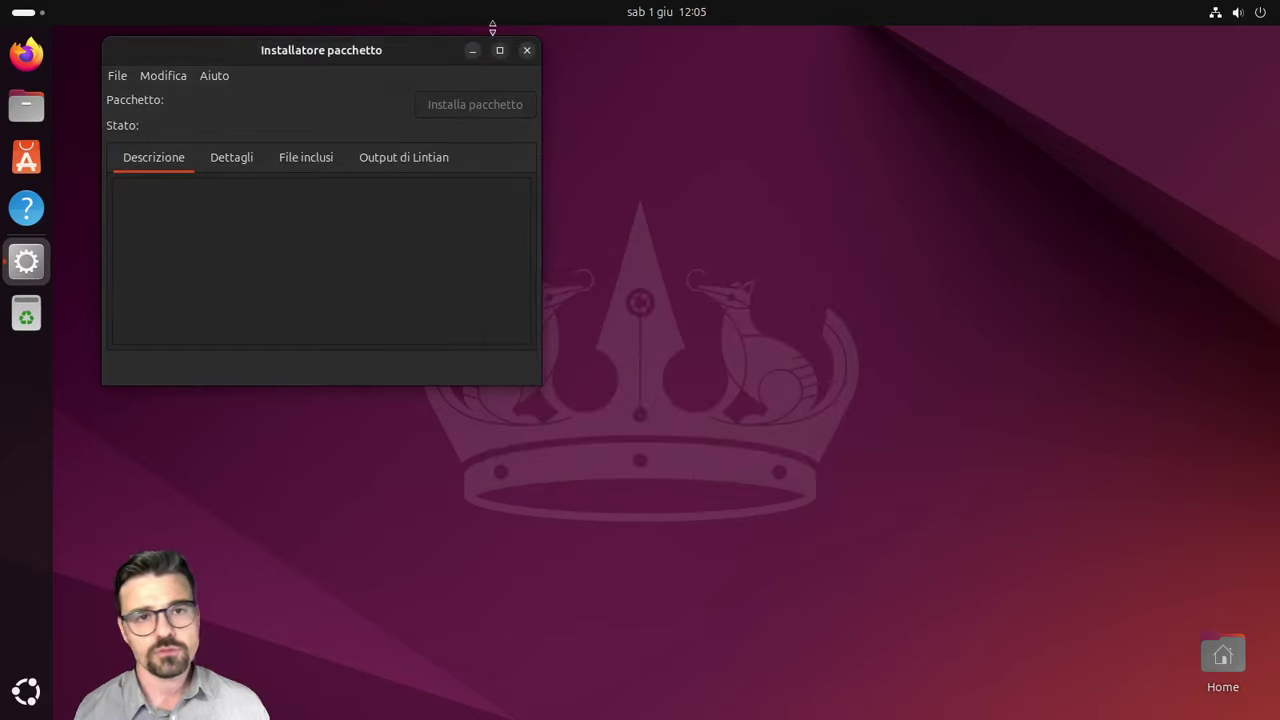
pyautogui.click(527, 50)
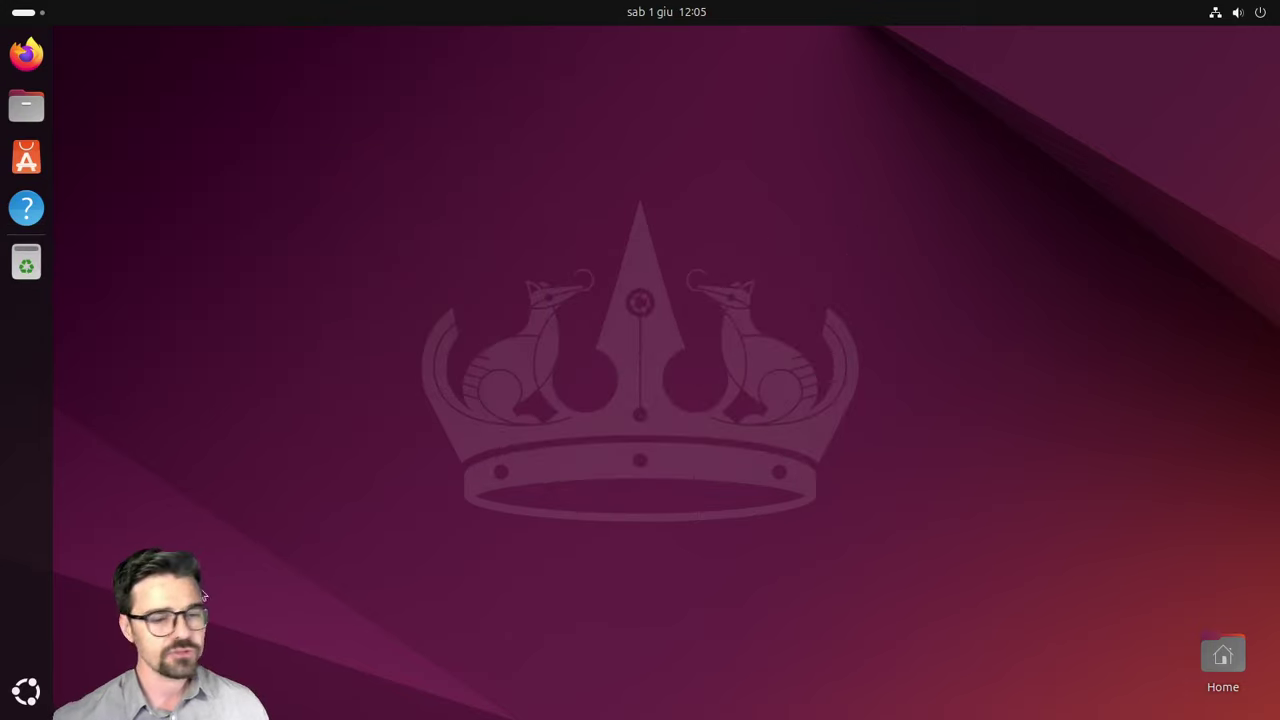
# Step: Open a terminal and enter the command "sudo apt install synaptic" without running it
pyautogui.click(20, 696)
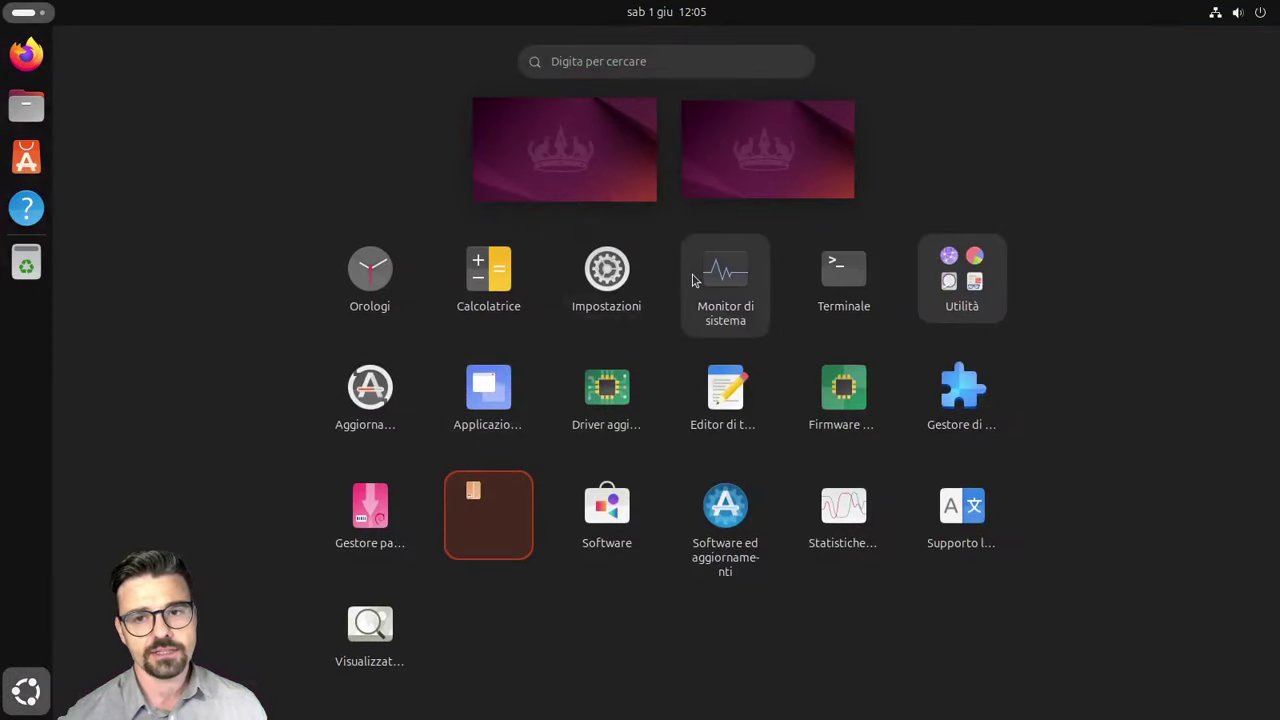
pyautogui.click(843, 272)
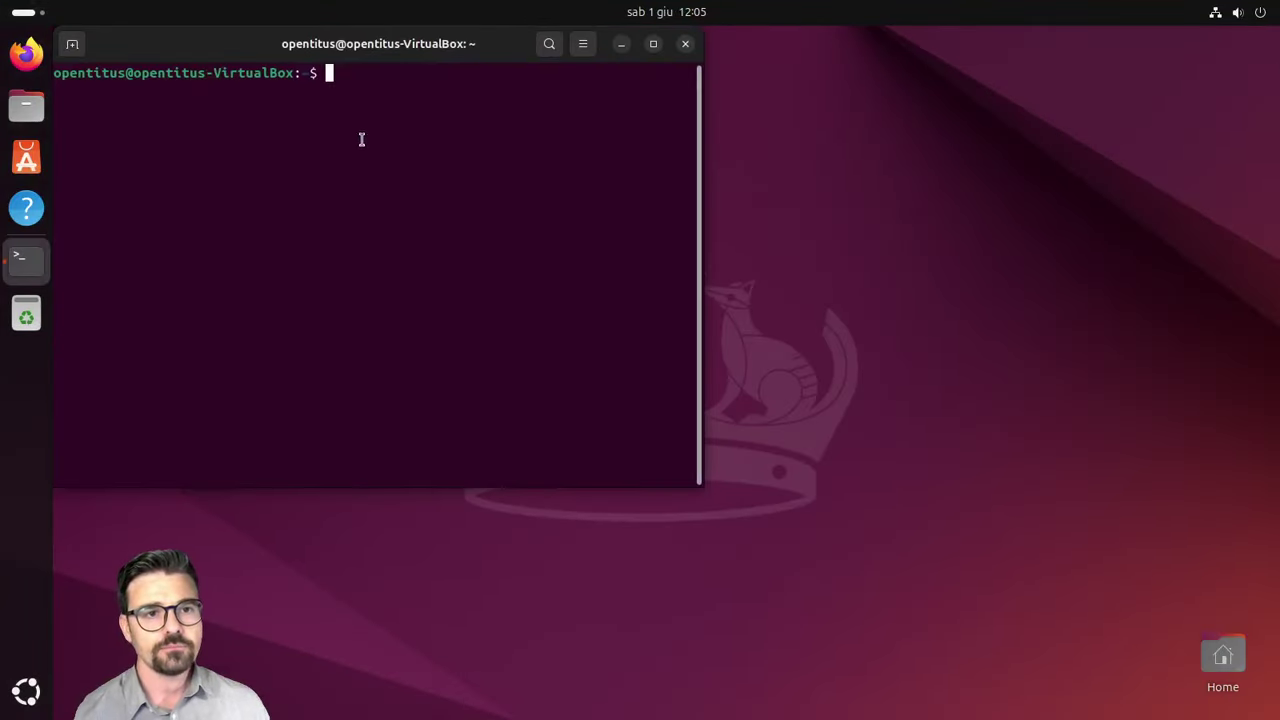
pyautogui.write('sudo apt install synaptic')
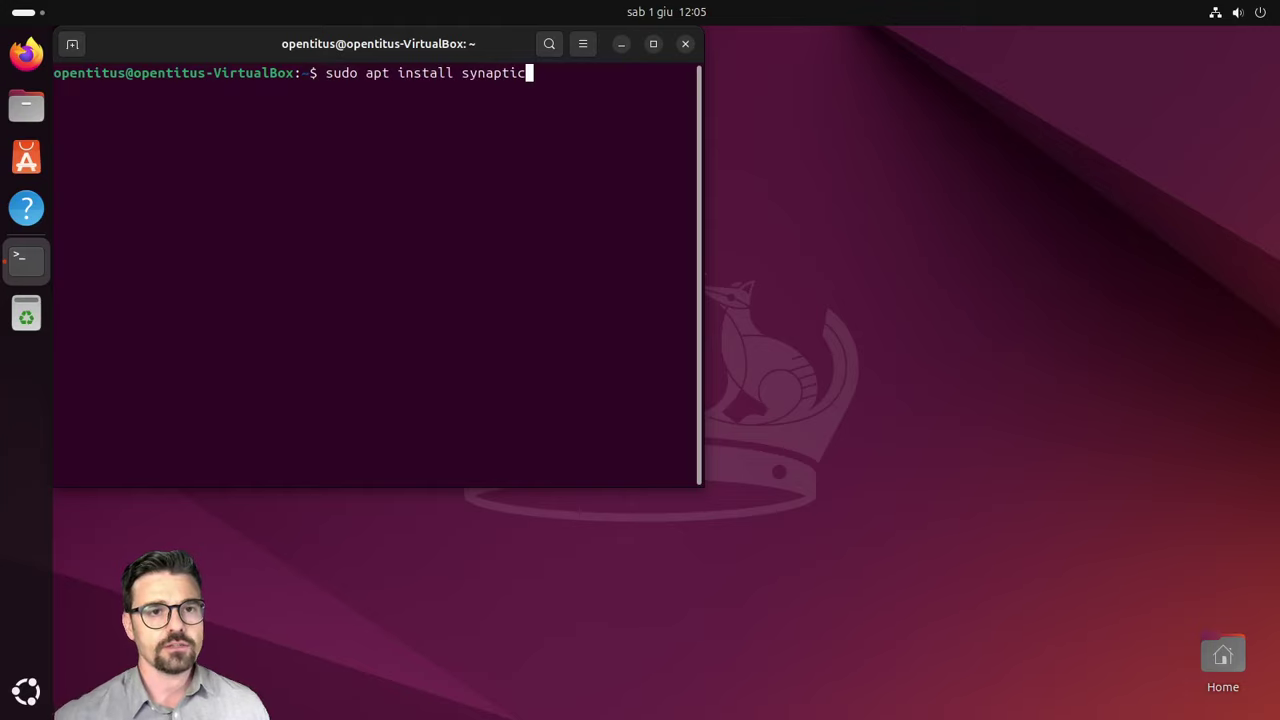
# Step: Change the package name in the install command to gnome-tweaks and move the terminal window towards the middle of the desktop
pyautogui.press('BackSpace')
pyautogui.press('BackSpace')
pyautogui.press('BackSpace')
pyautogui.press('BackSpace')
pyautogui.press('BackSpace')
pyautogui.press('BackSpace')
pyautogui.press('BackSpace')
pyautogui.press('BackSpace')
pyautogui.write('gnome-tweaks')
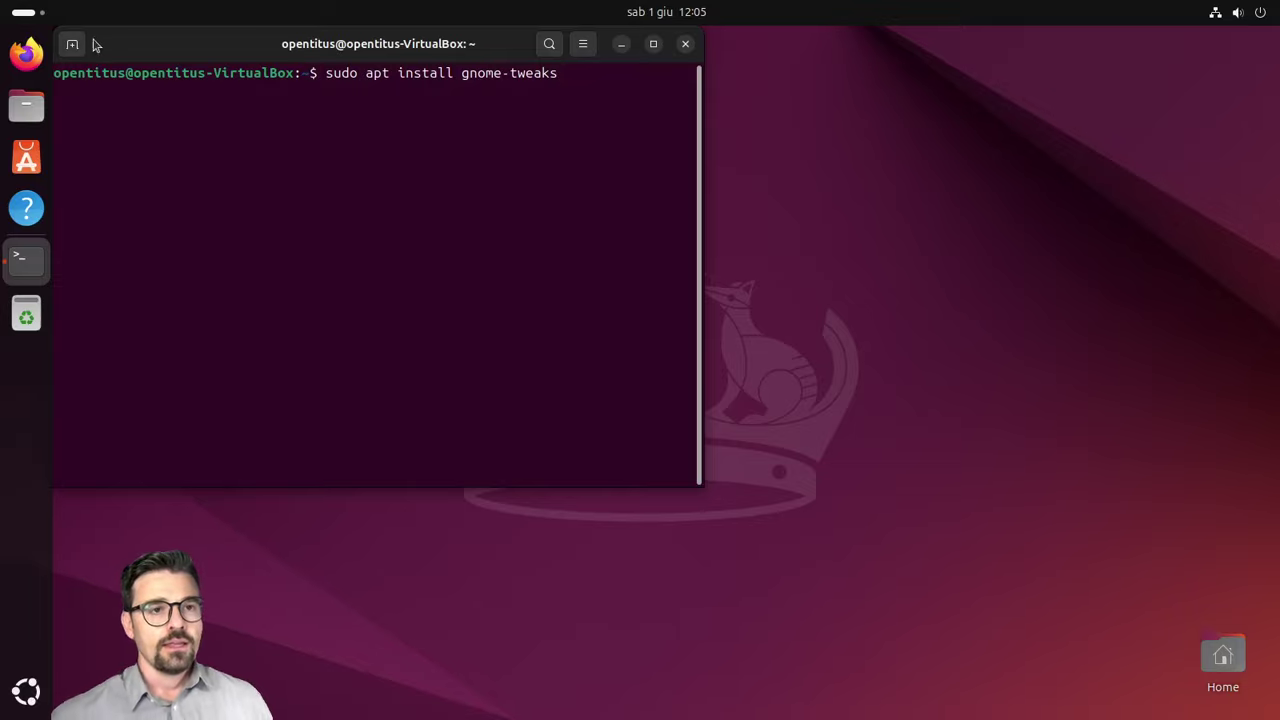
pyautogui.moveTo(229, 56); pyautogui.dragTo(446, 124)
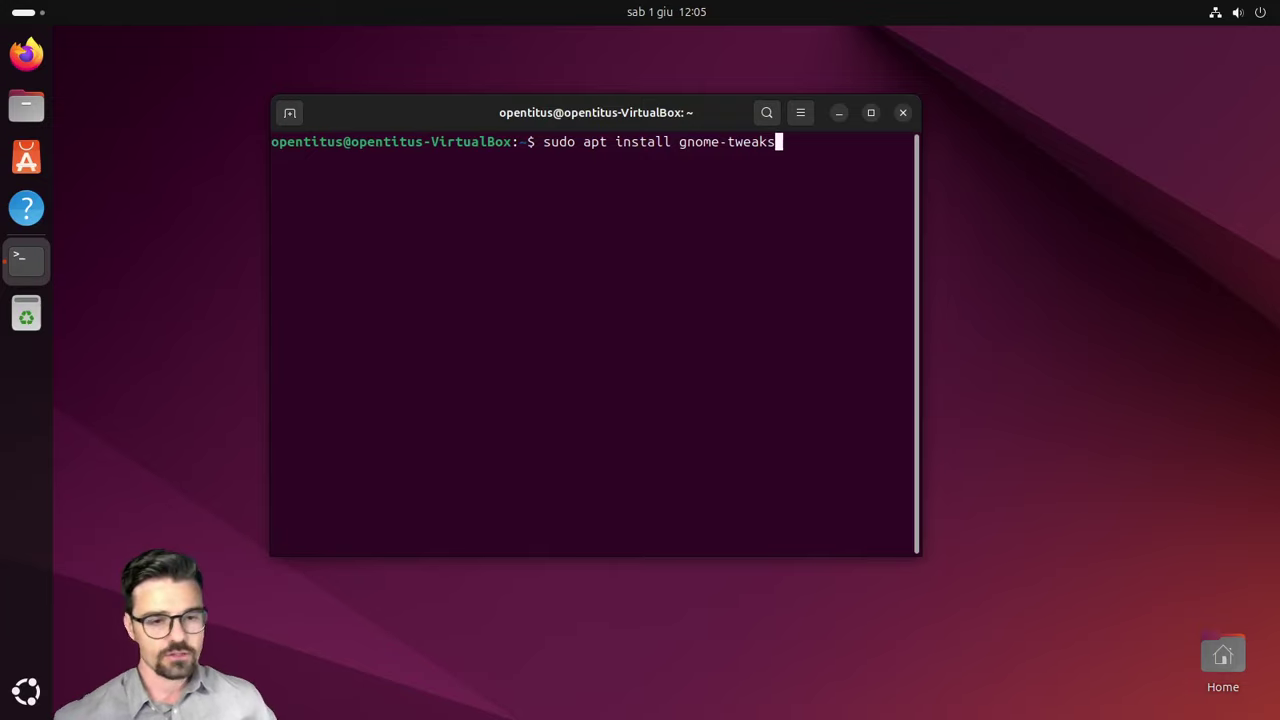
# Step: Open Personalizzazioni from the Utilità folder and tile its window over the right half of the desktop
pyautogui.click(26, 691)
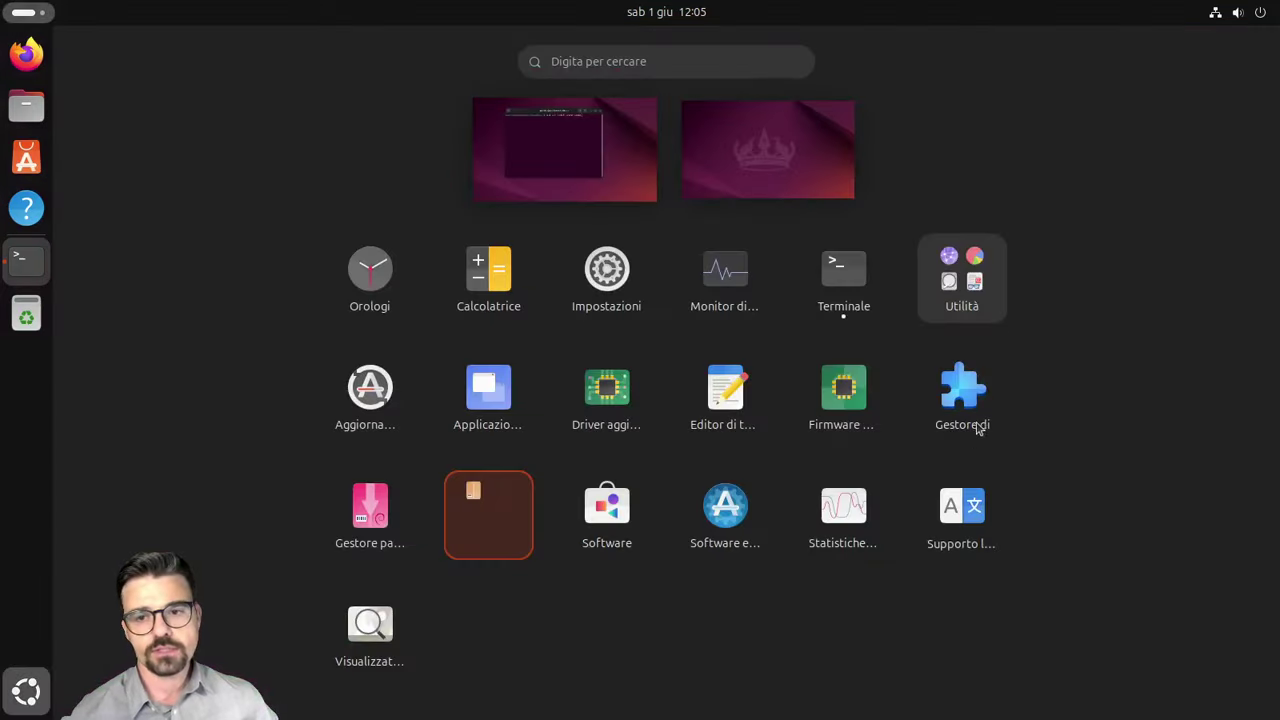
pyautogui.click(920, 265)
pyautogui.click(766, 394)
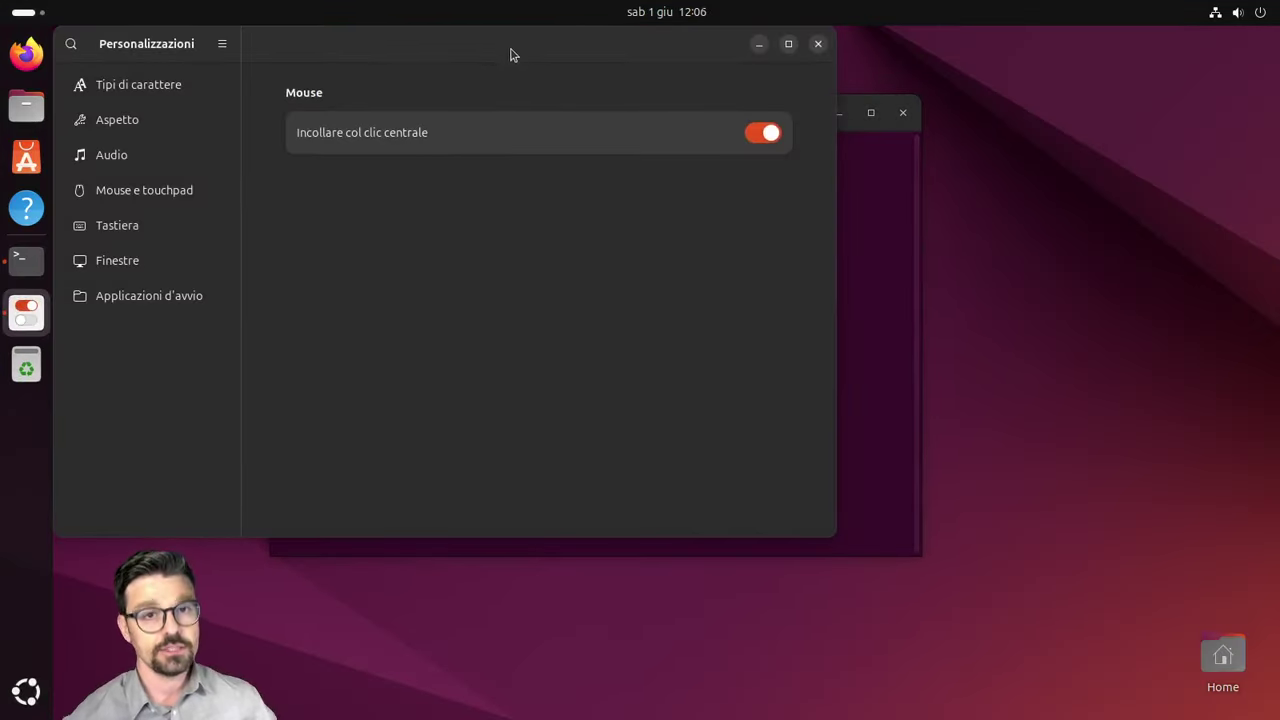
pyautogui.moveTo(511, 54); pyautogui.dragTo(1077, 133)
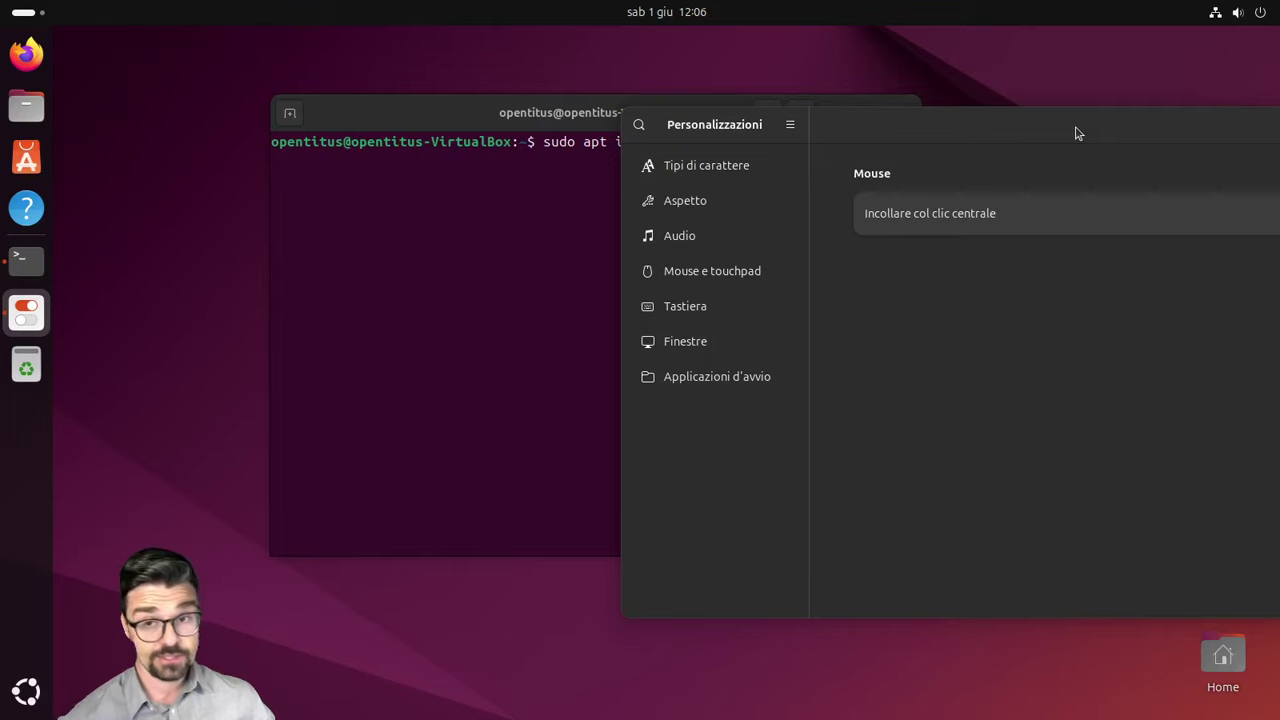
pyautogui.moveTo(1077, 133); pyautogui.dragTo(986, 100)
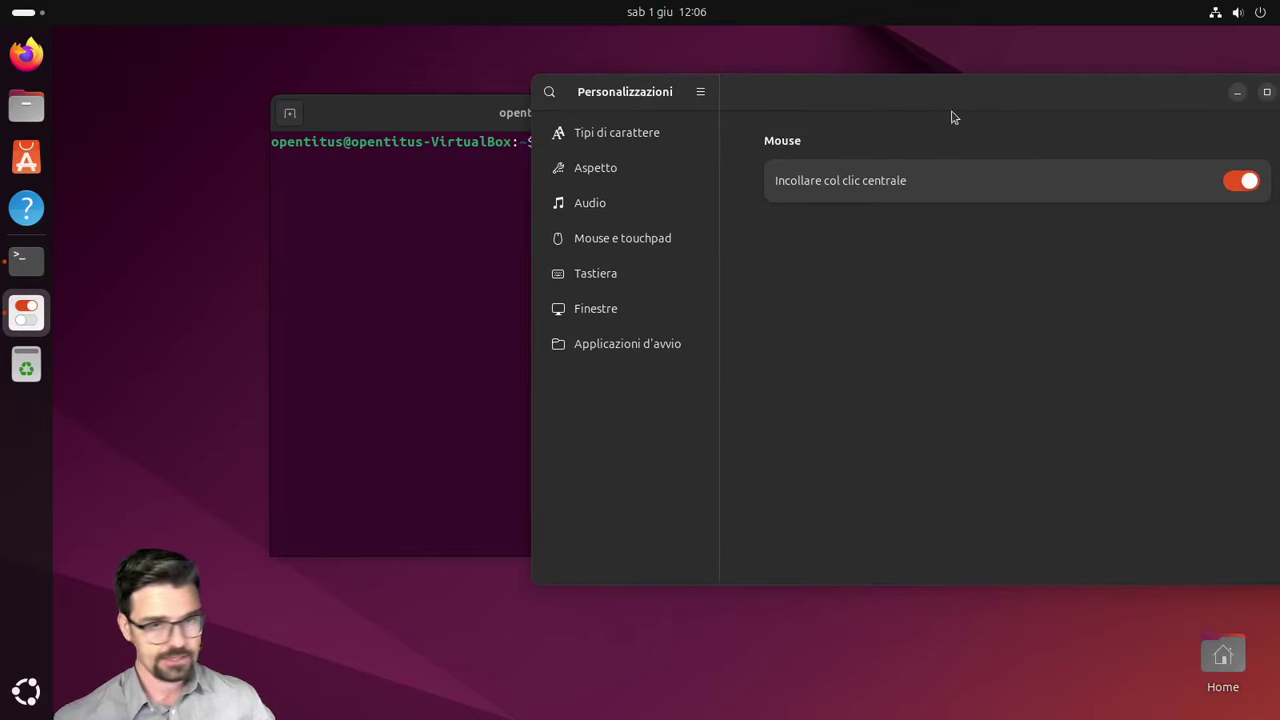
pyautogui.moveTo(837, 103); pyautogui.dragTo(1279, 240)
# Step: Switch to the terminal and move its window beside Personalizzazioni so the whole gnome-tweaks command can be read
pyautogui.hotkey('alt', 'Tab')
pyautogui.click(614, 155)
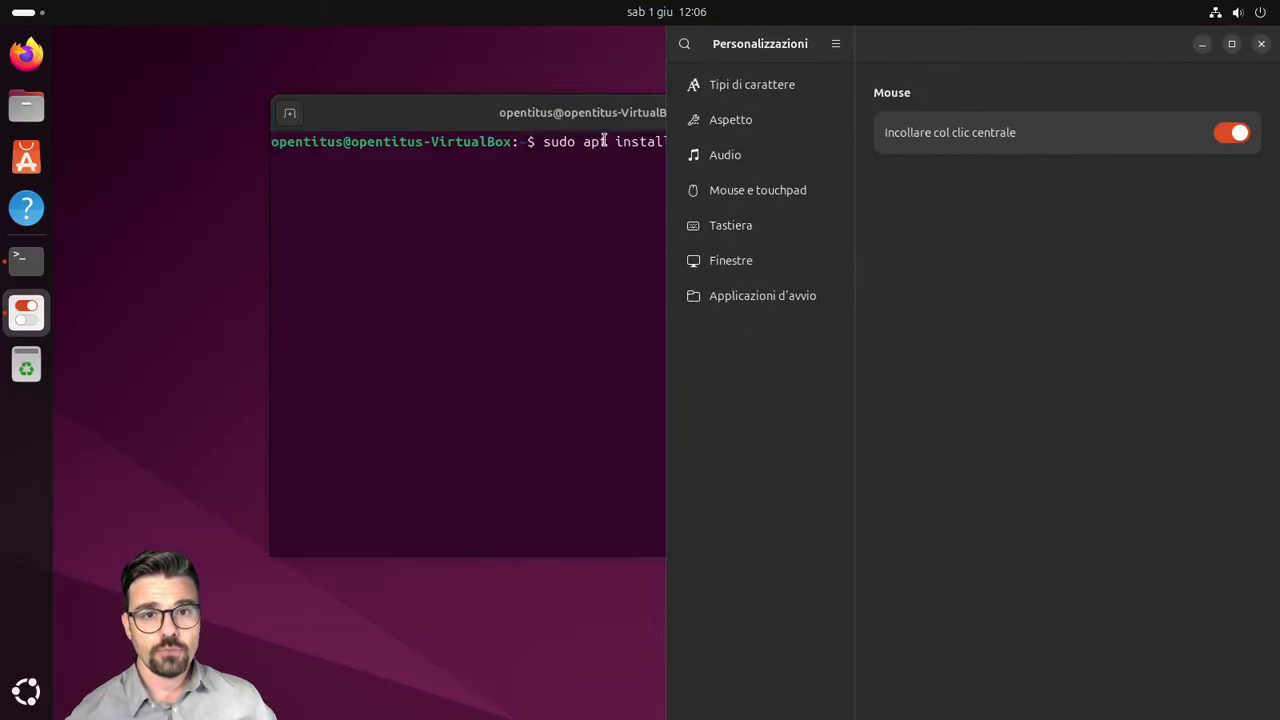
pyautogui.moveTo(413, 104); pyautogui.dragTo(184, 116)
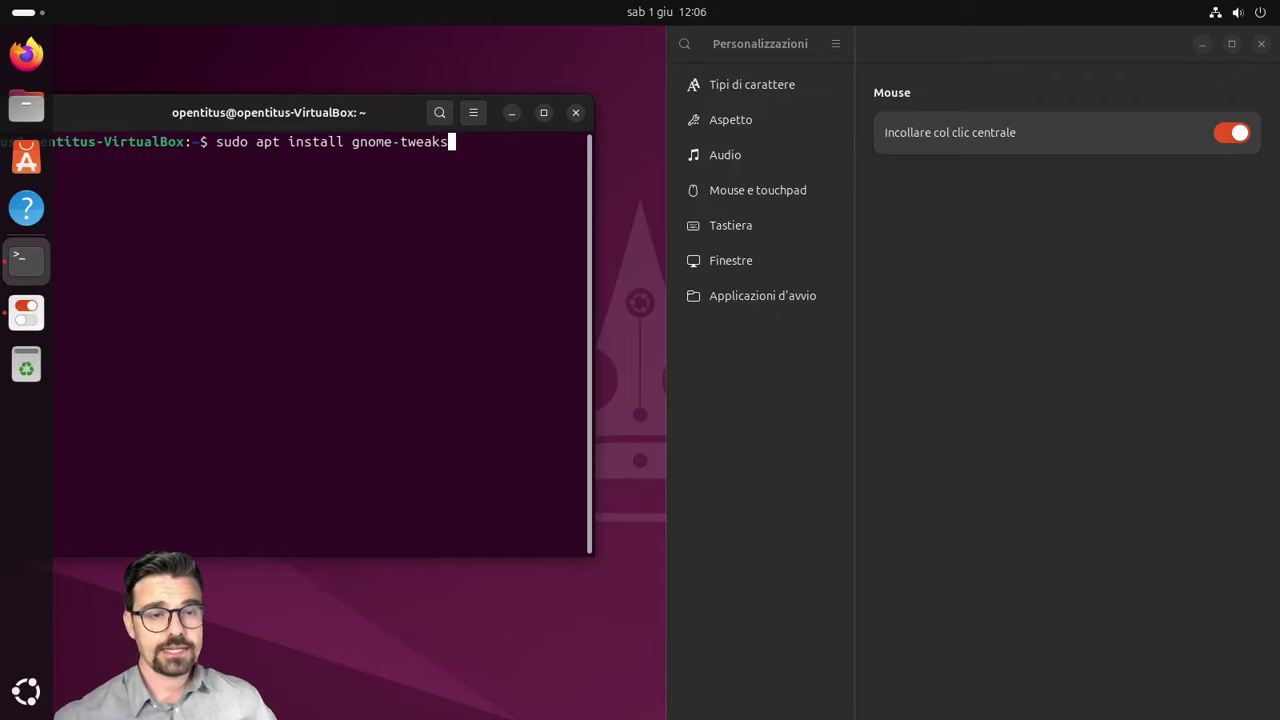
# Step: Recall the earlier install commands for gdebi, gnome-software and synaptic without running them, and close the terminal
pyautogui.press('Up')
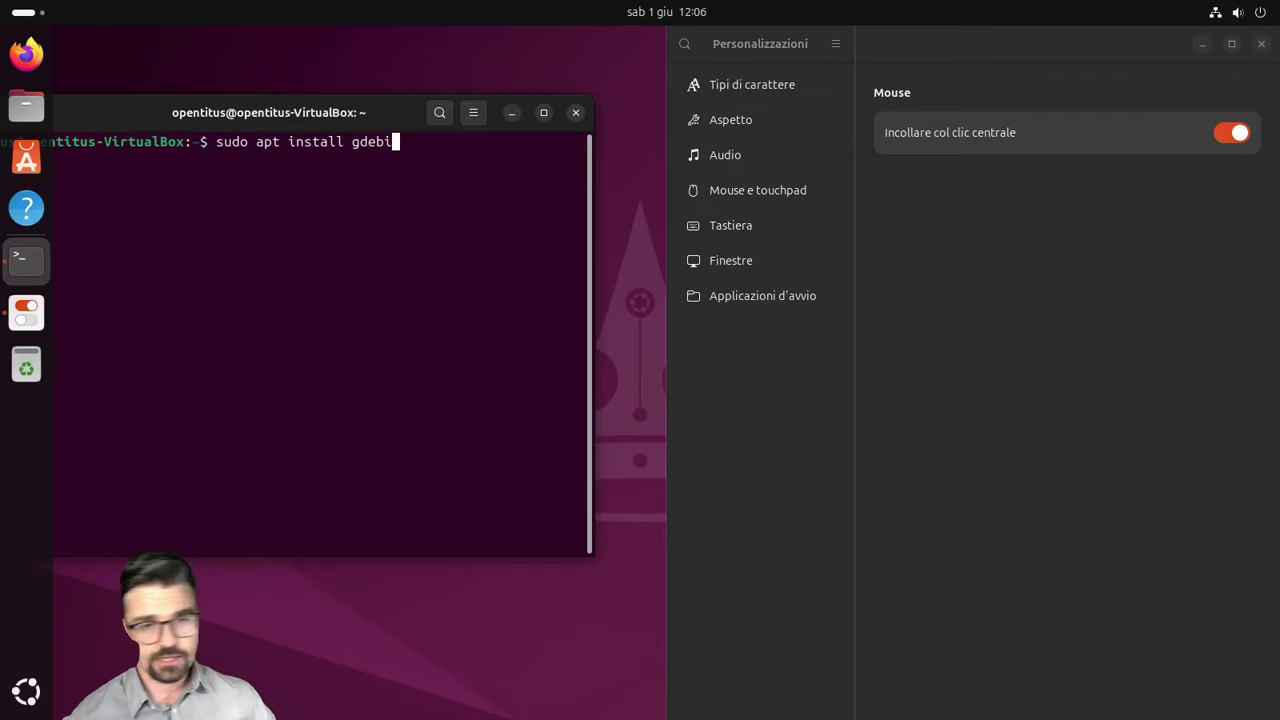
pyautogui.press('Up')
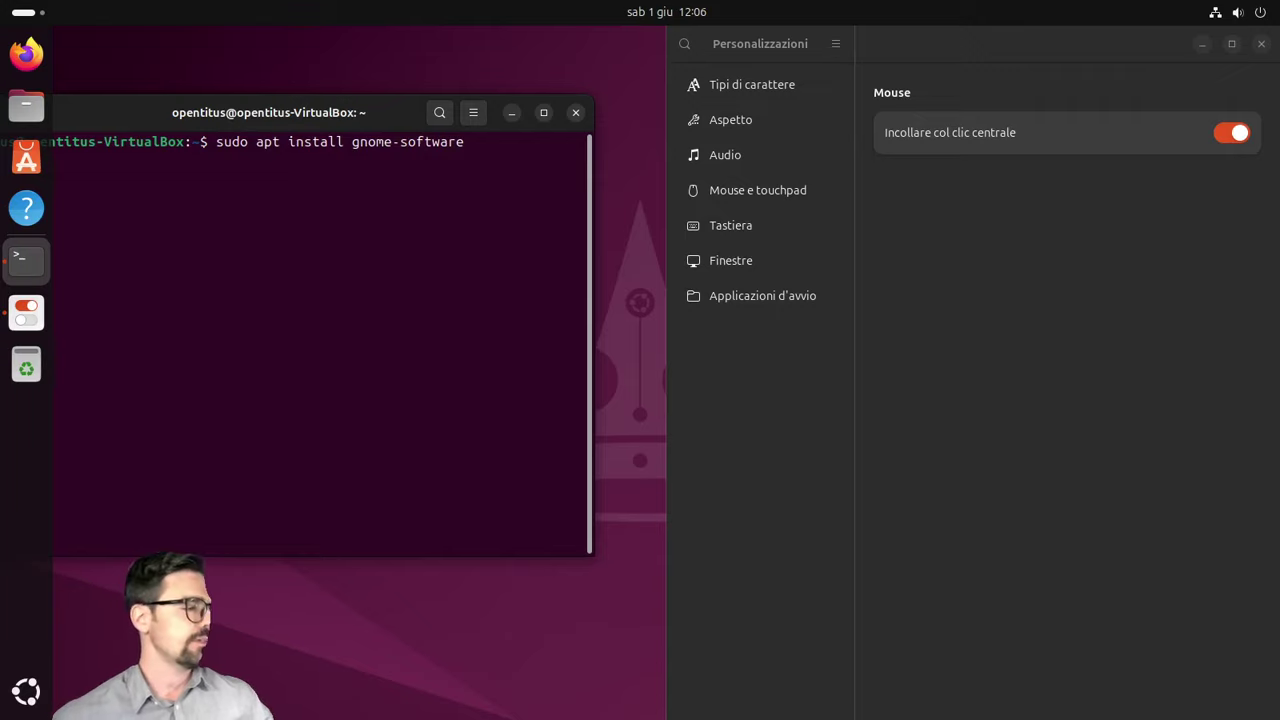
pyautogui.press('Up')
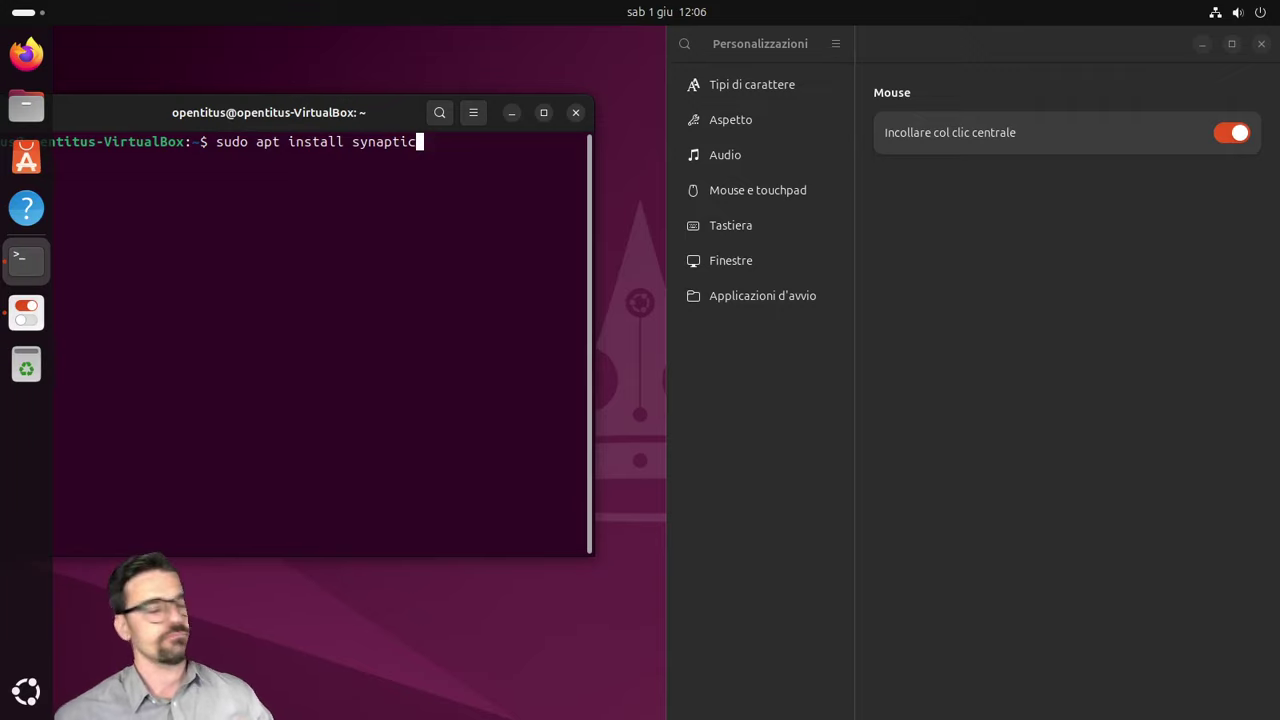
pyautogui.click(576, 112)
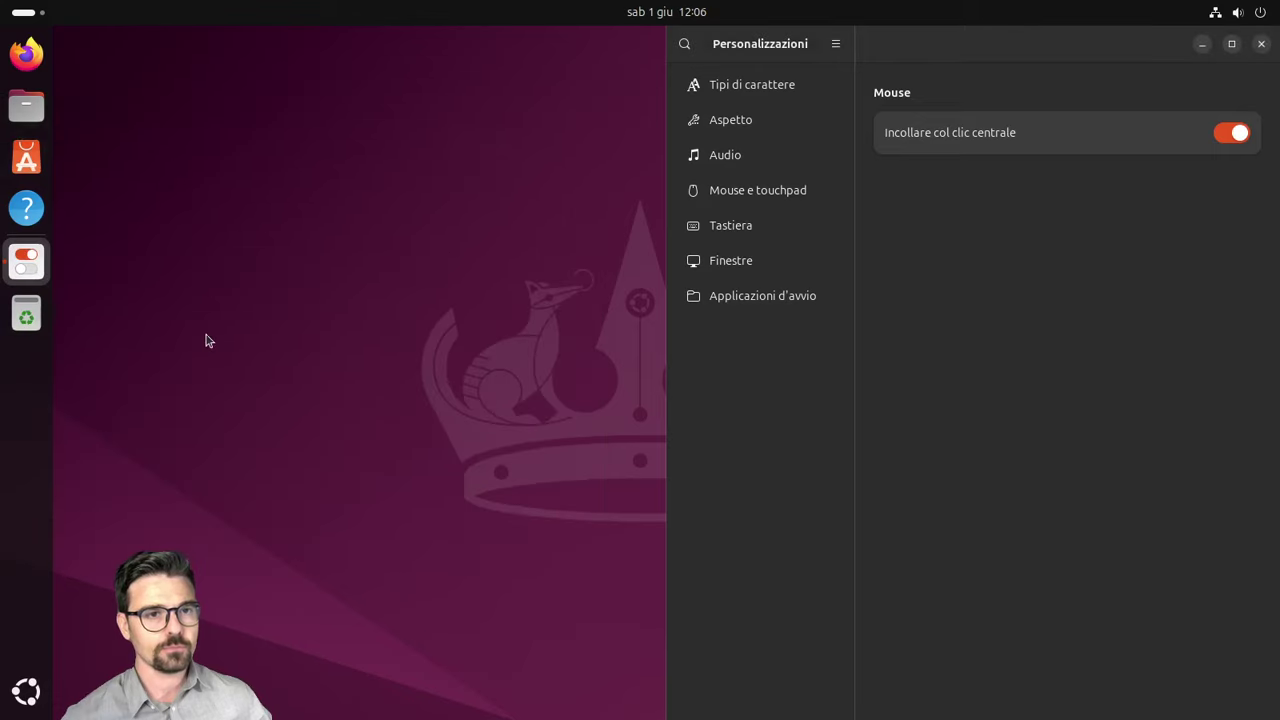
# Step: Open Software from the application list and tile its window over the free left half of the desktop
pyautogui.click(26, 691)
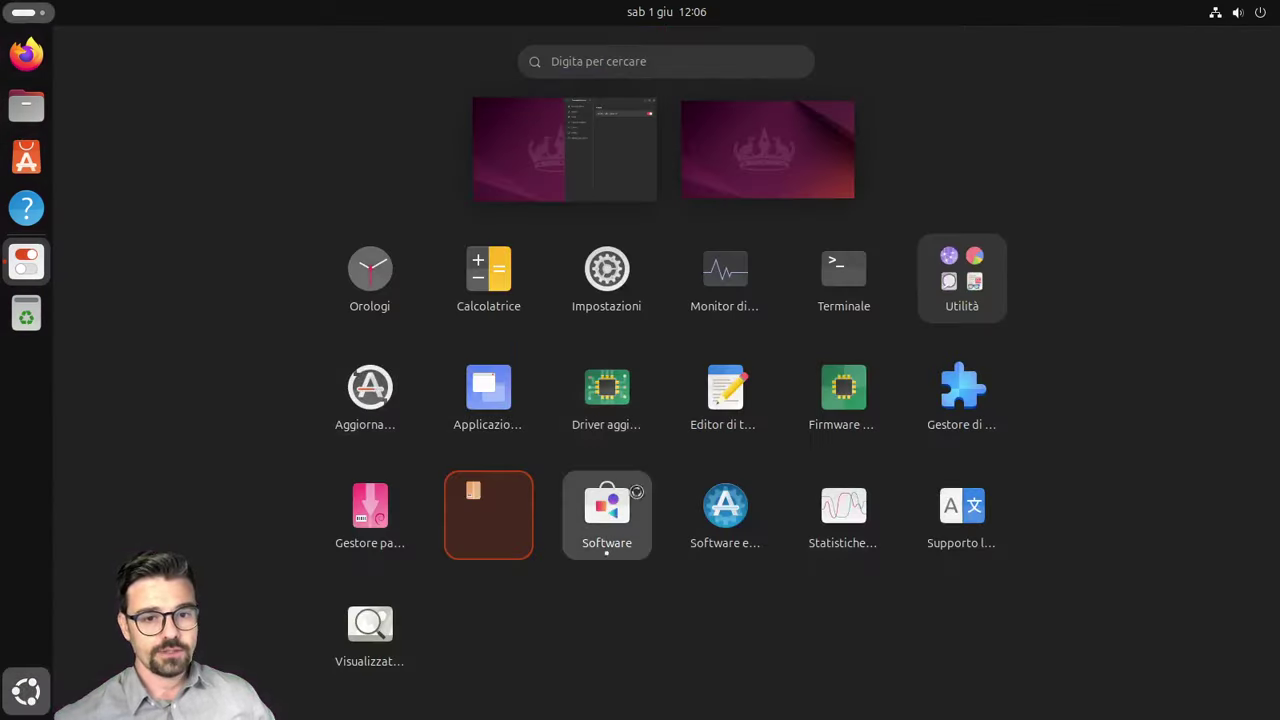
pyautogui.click(607, 545)
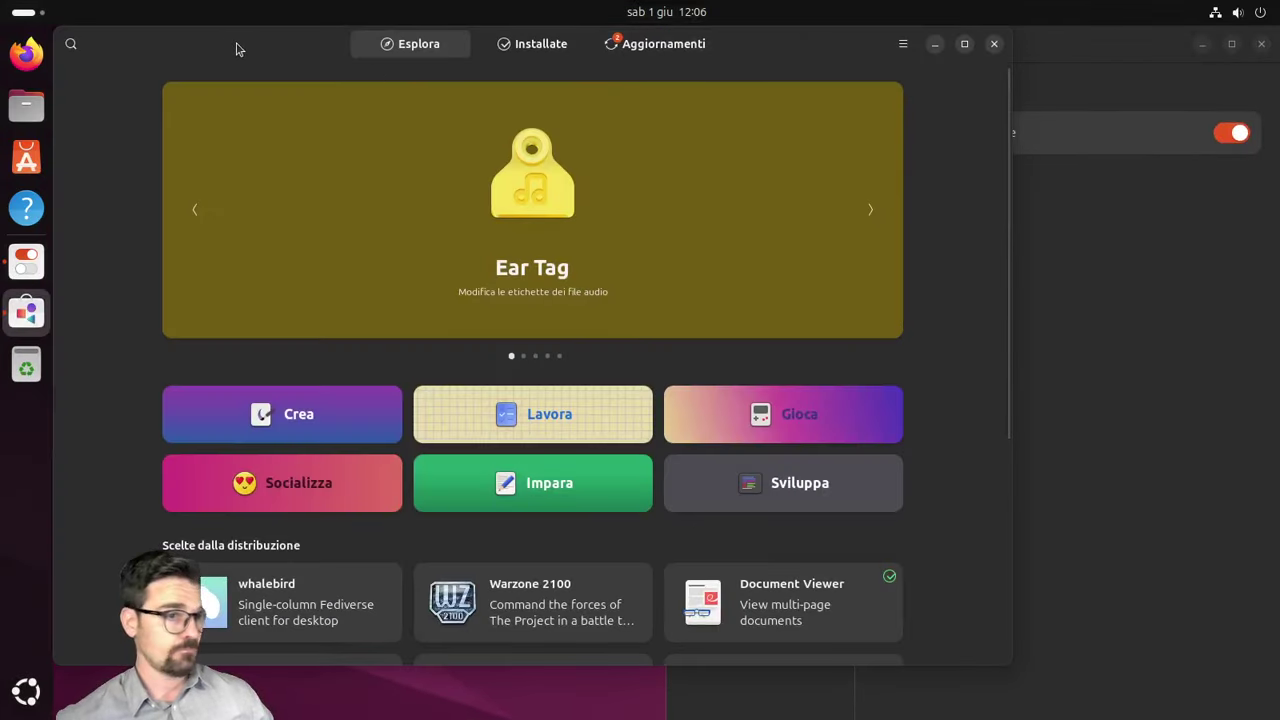
pyautogui.moveTo(237, 49); pyautogui.dragTo(40, 200)
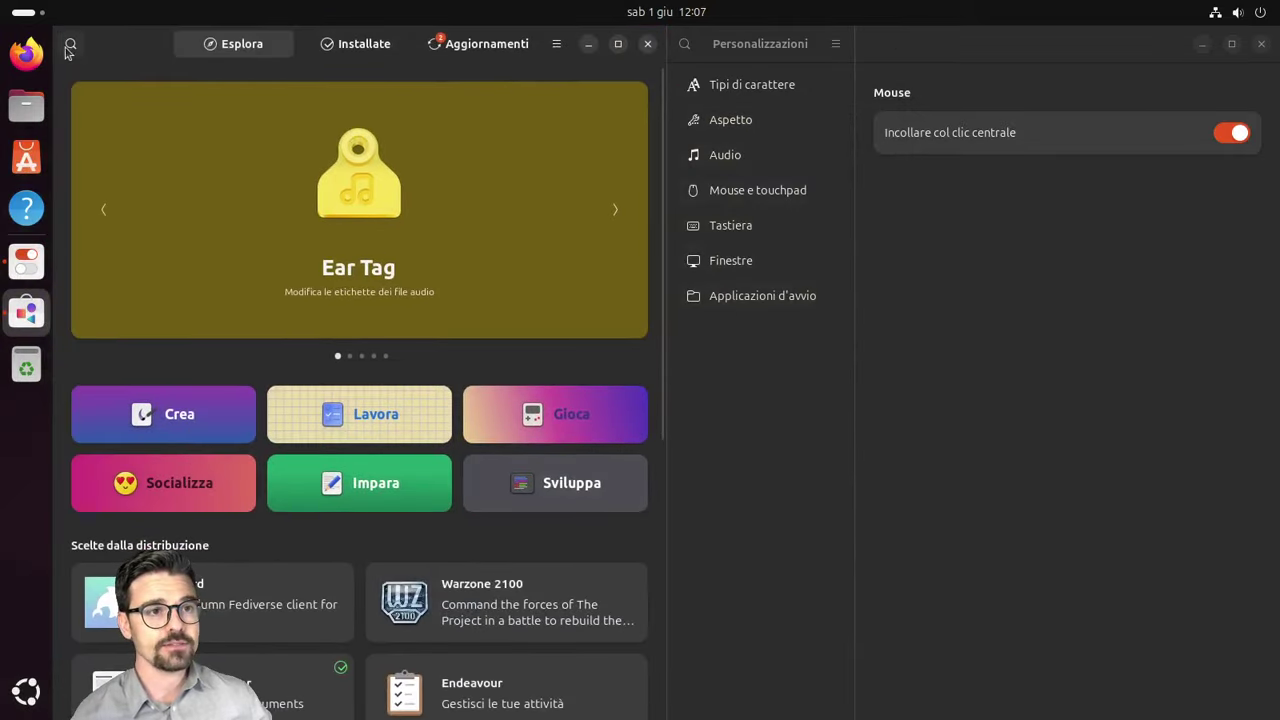
# Step: Look through the list of installed applications and extensions in Software
pyautogui.click(371, 51)
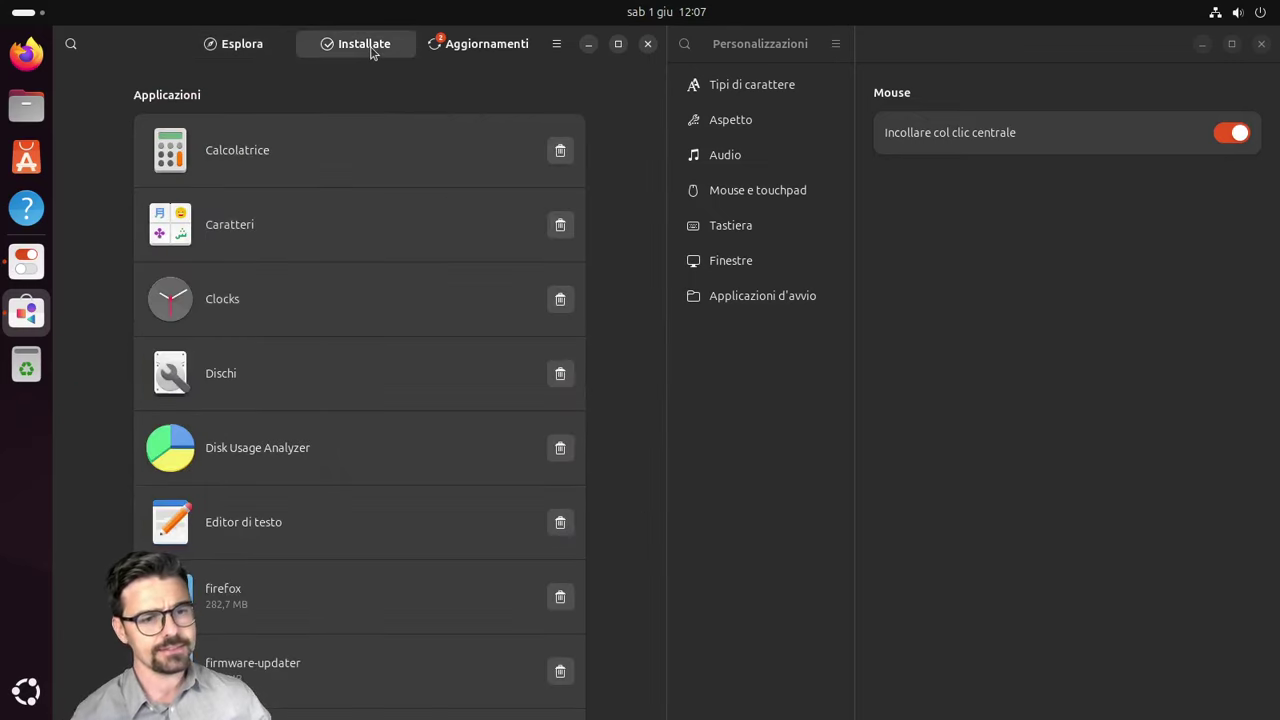
pyautogui.scroll(-15, 346, 211)
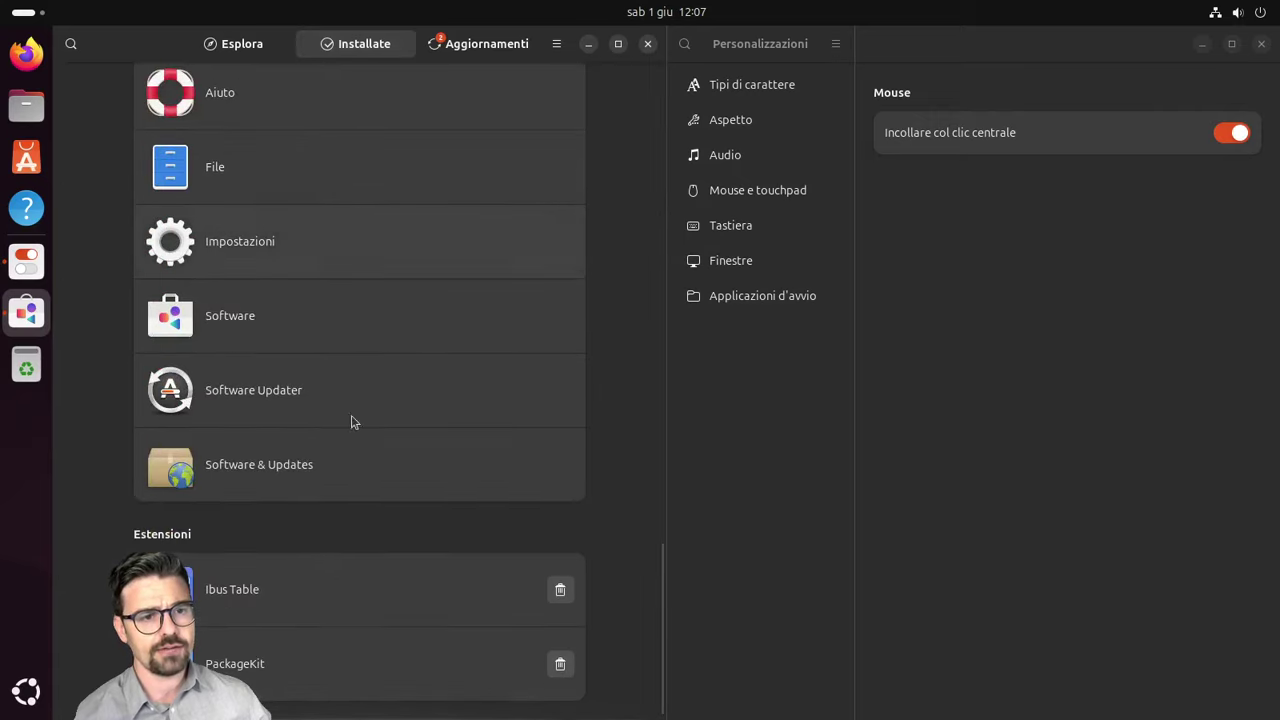
pyautogui.scroll(10, 351, 491)
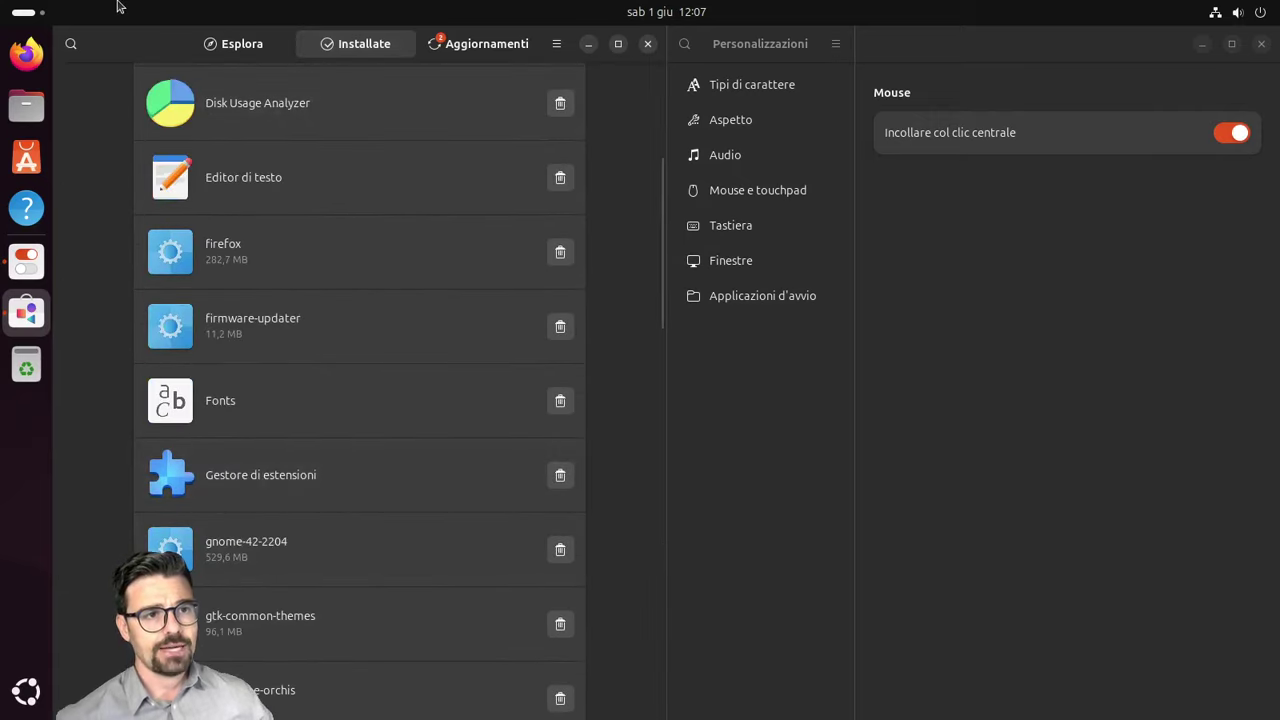
# Step: Search Software for "estensi"
pyautogui.click(70, 44)
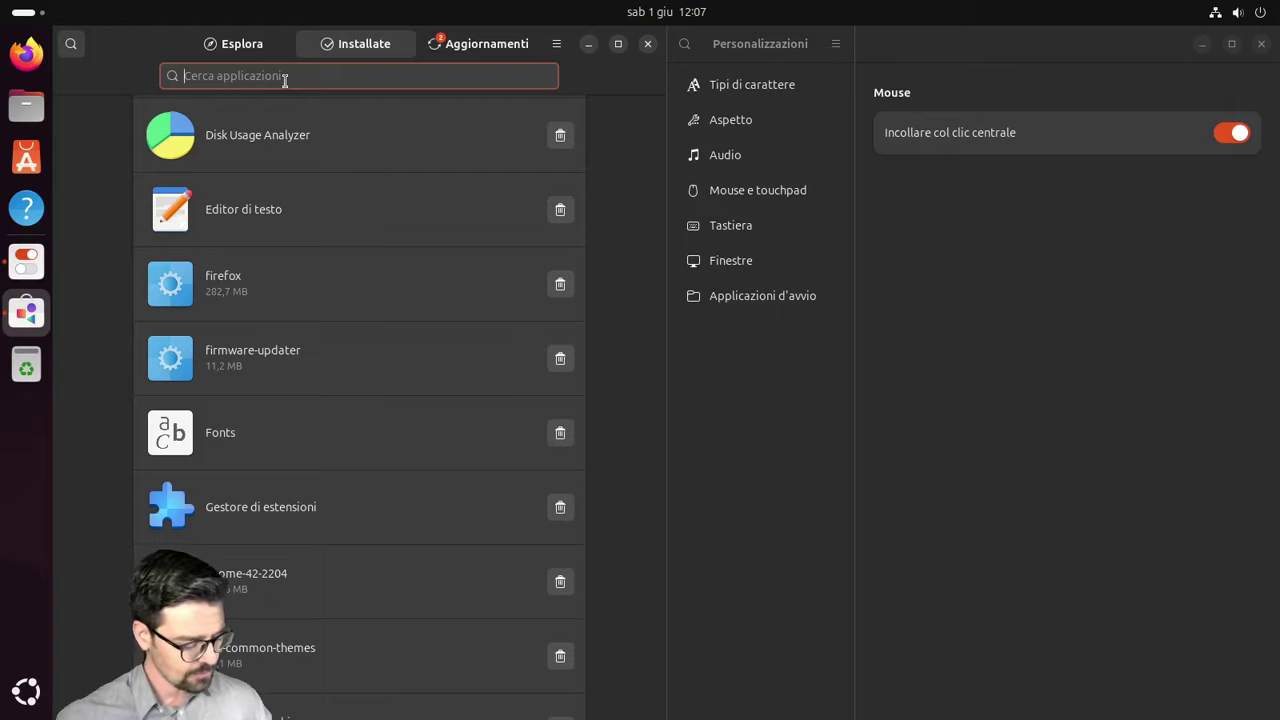
pyautogui.write('ester')
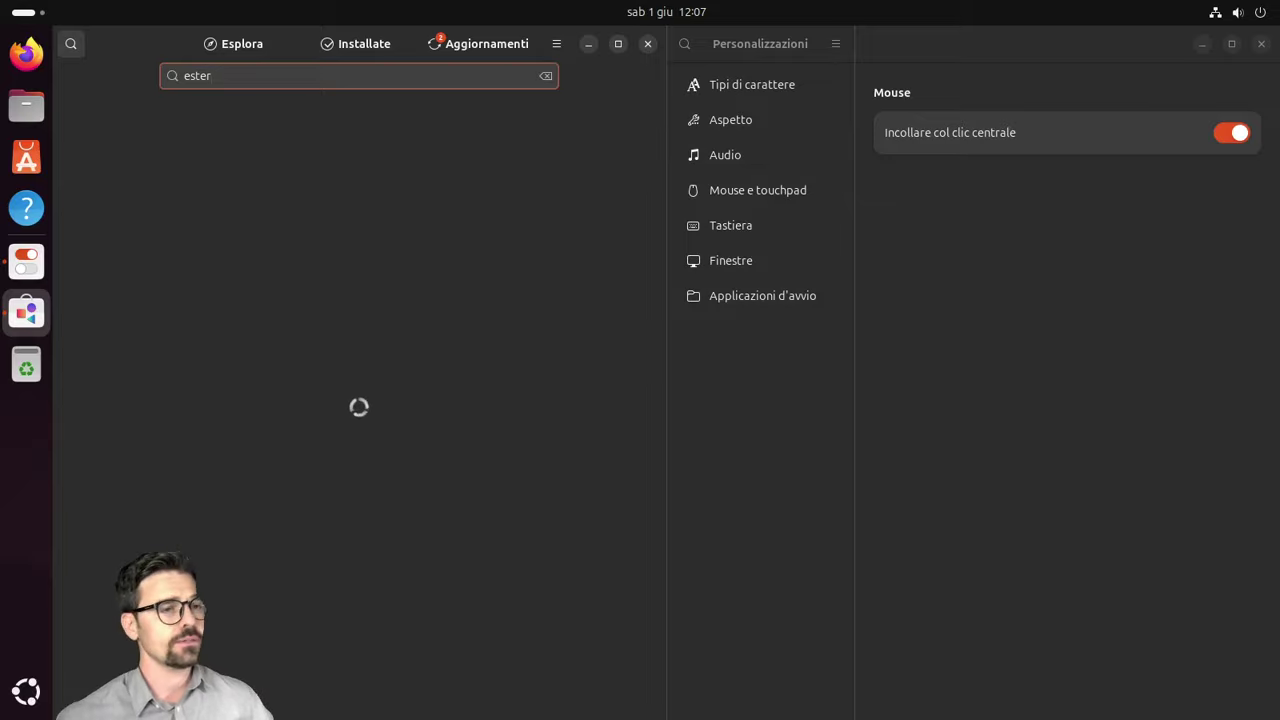
pyautogui.press('BackSpace')
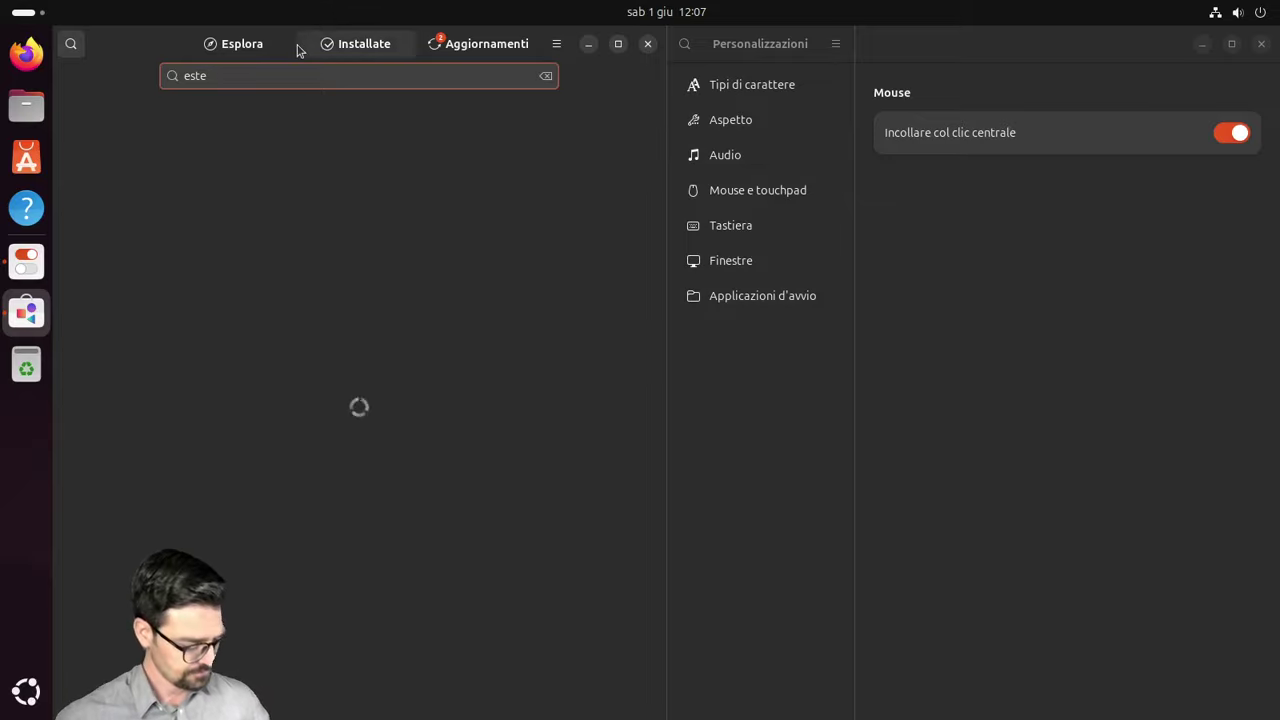
pyautogui.write('nsi')
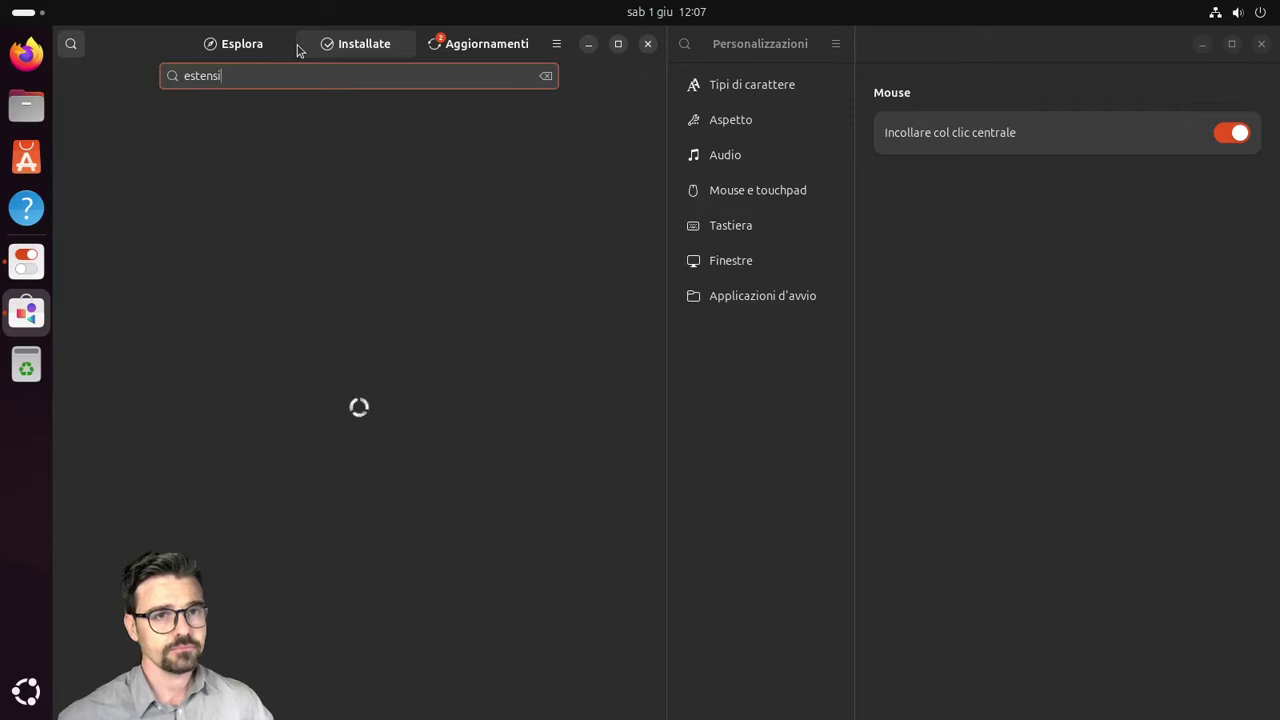
# Step: Replace the Personalizzazioni window with App Center, tiled beside Software, and search App Center for "estensio"
pyautogui.click(1261, 47)
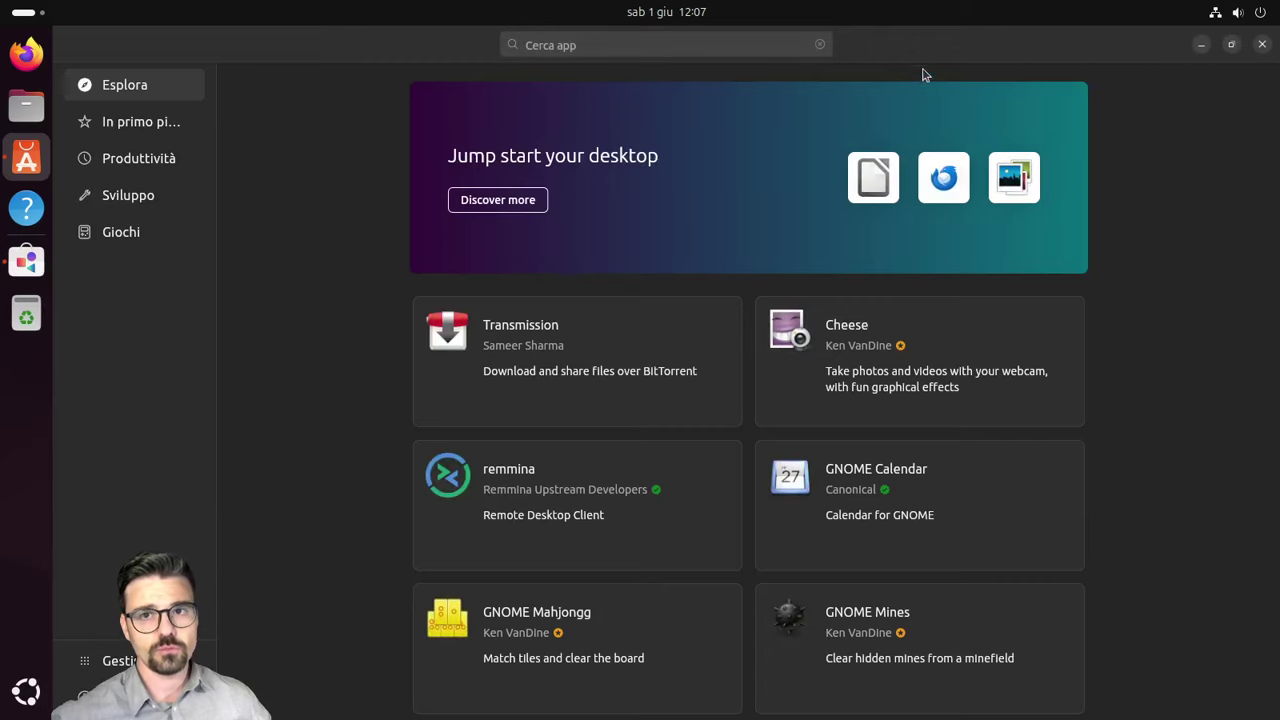
pyautogui.moveTo(920, 77); pyautogui.dragTo(1277, 252)
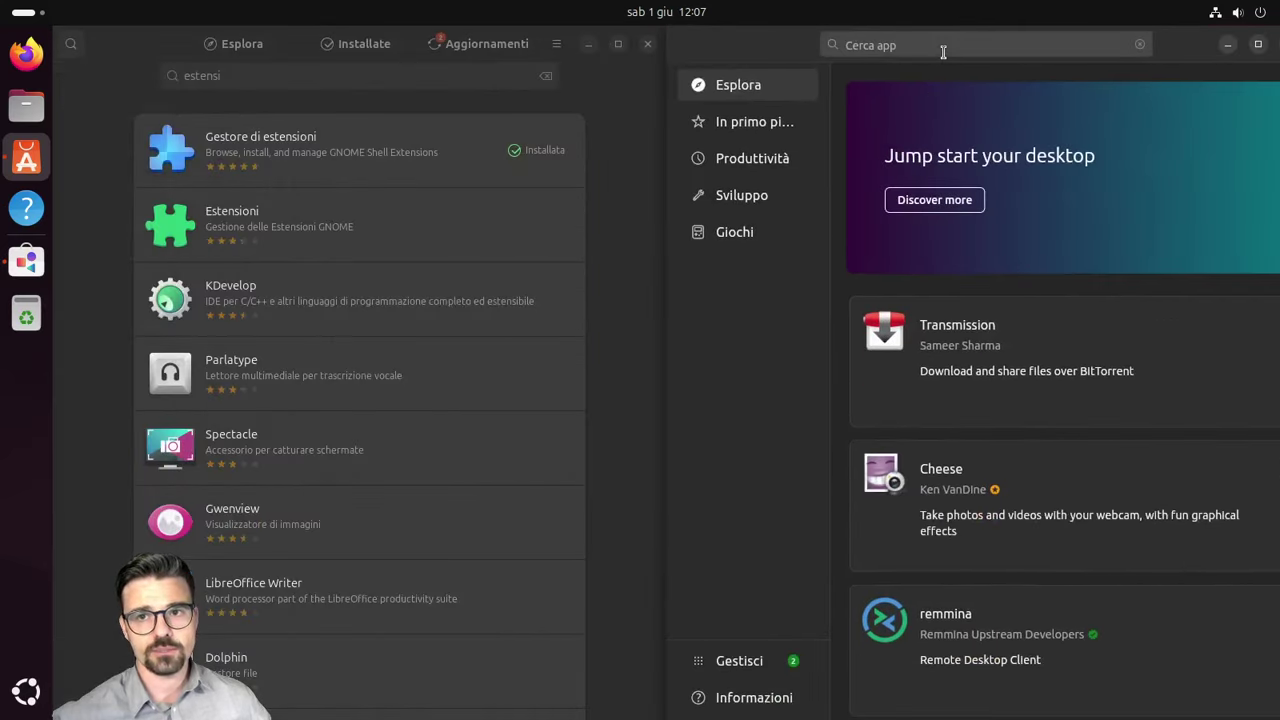
pyautogui.click(943, 45)
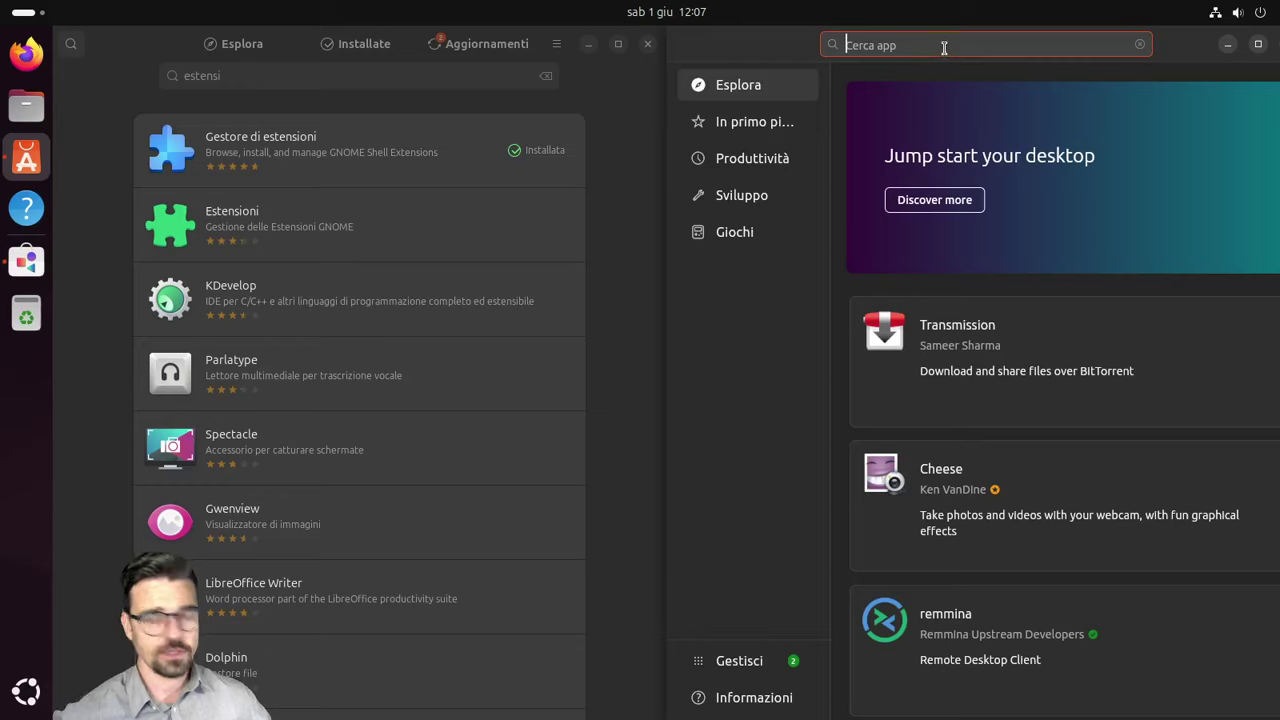
pyautogui.write('estensoi')
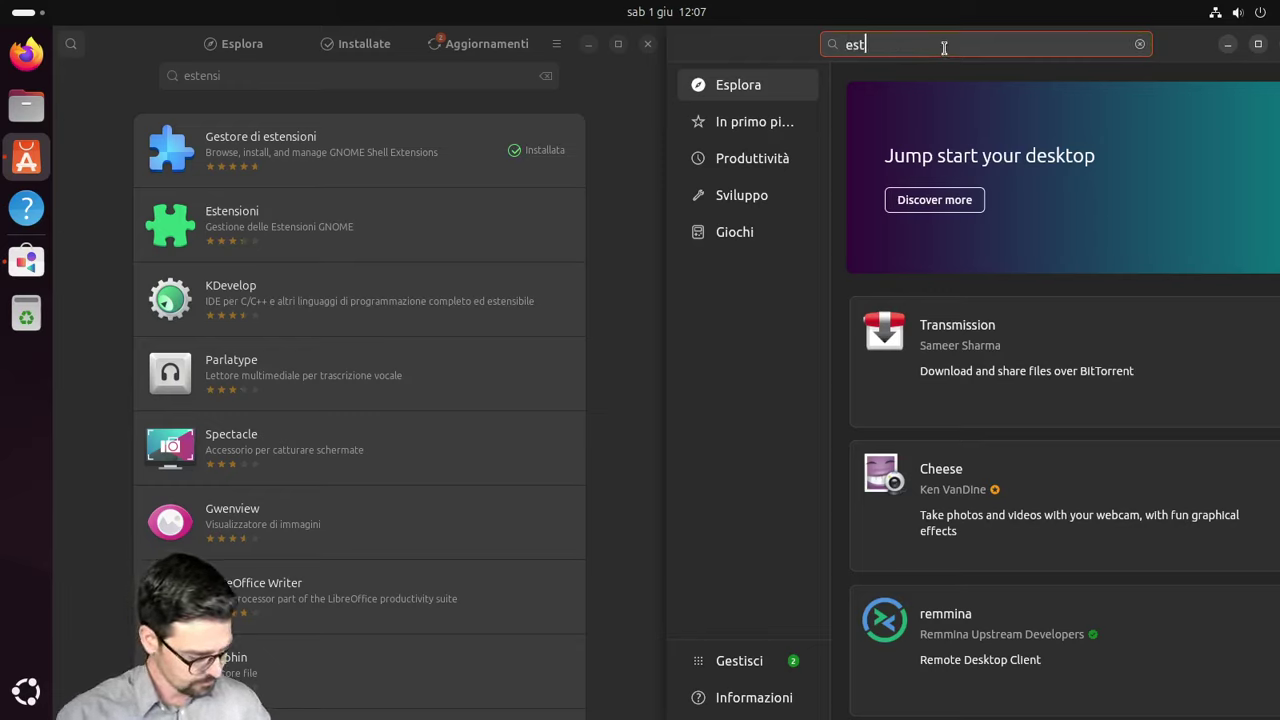
pyautogui.press('BackSpace')
pyautogui.press('BackSpace')
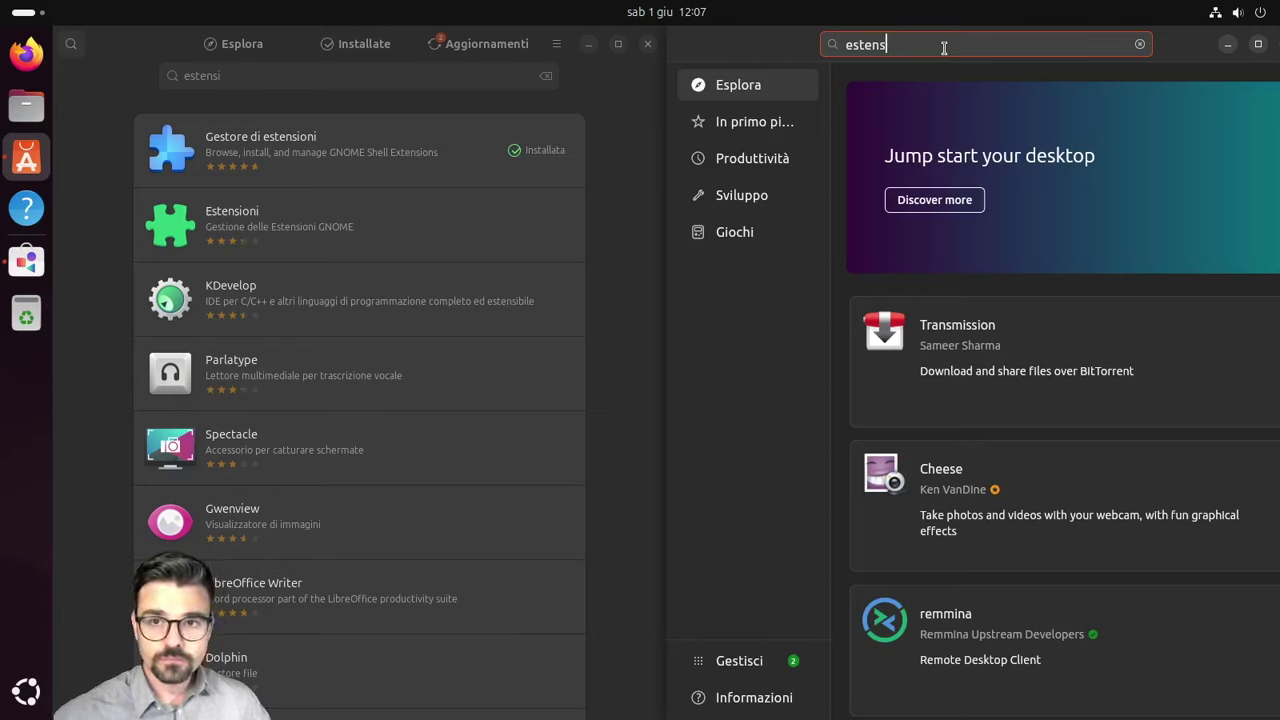
pyautogui.write('ion')
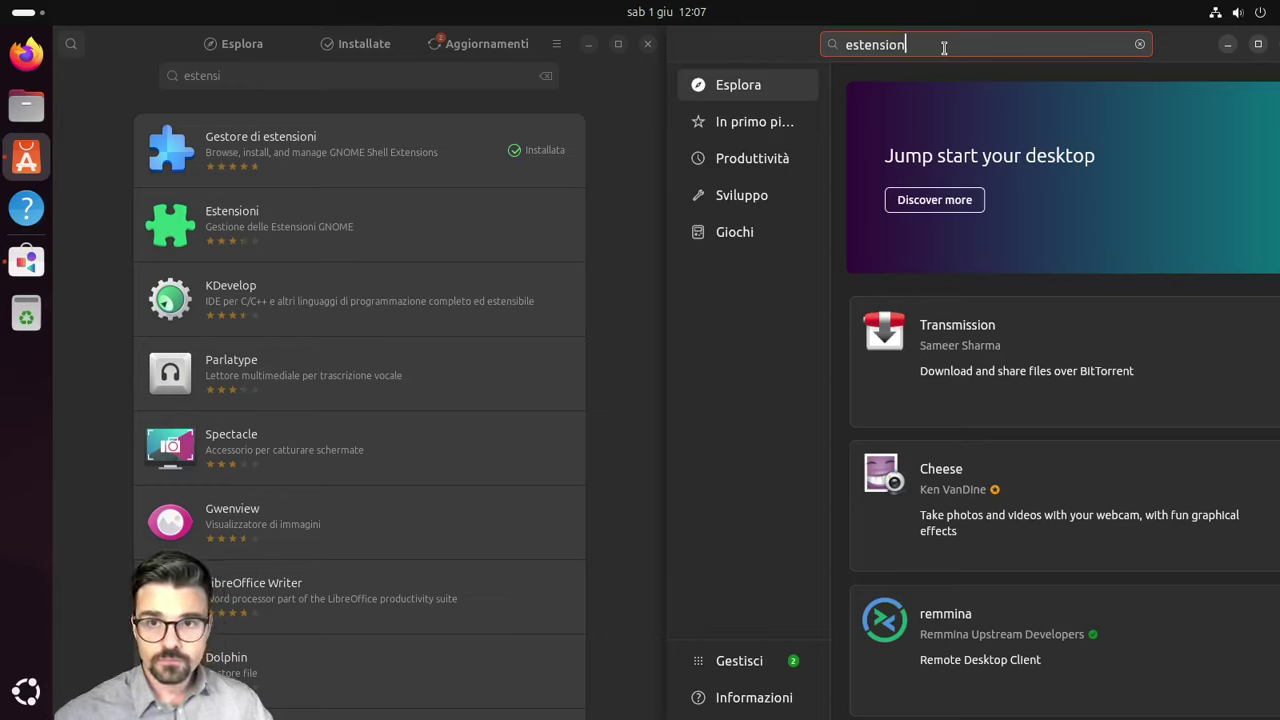
pyautogui.press('BackSpace')
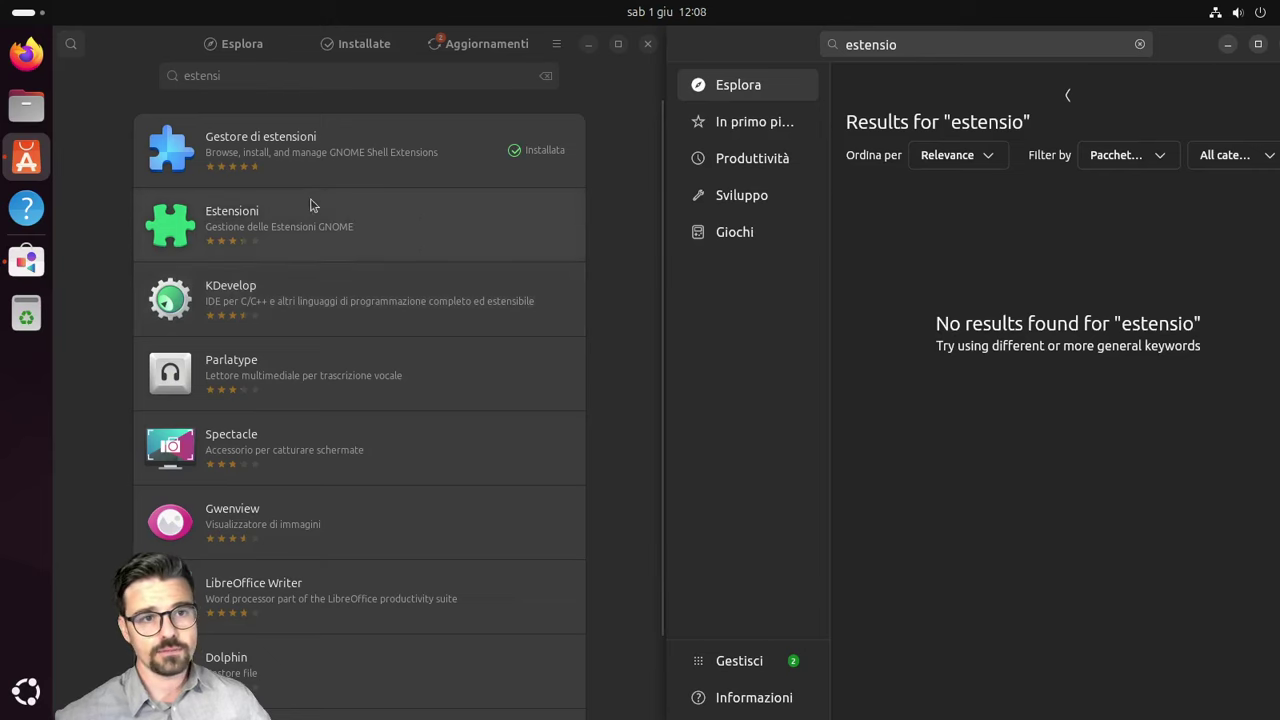
# Step: View the Gestore di estensioni page in Software and check which package source it offers
pyautogui.click(315, 152)
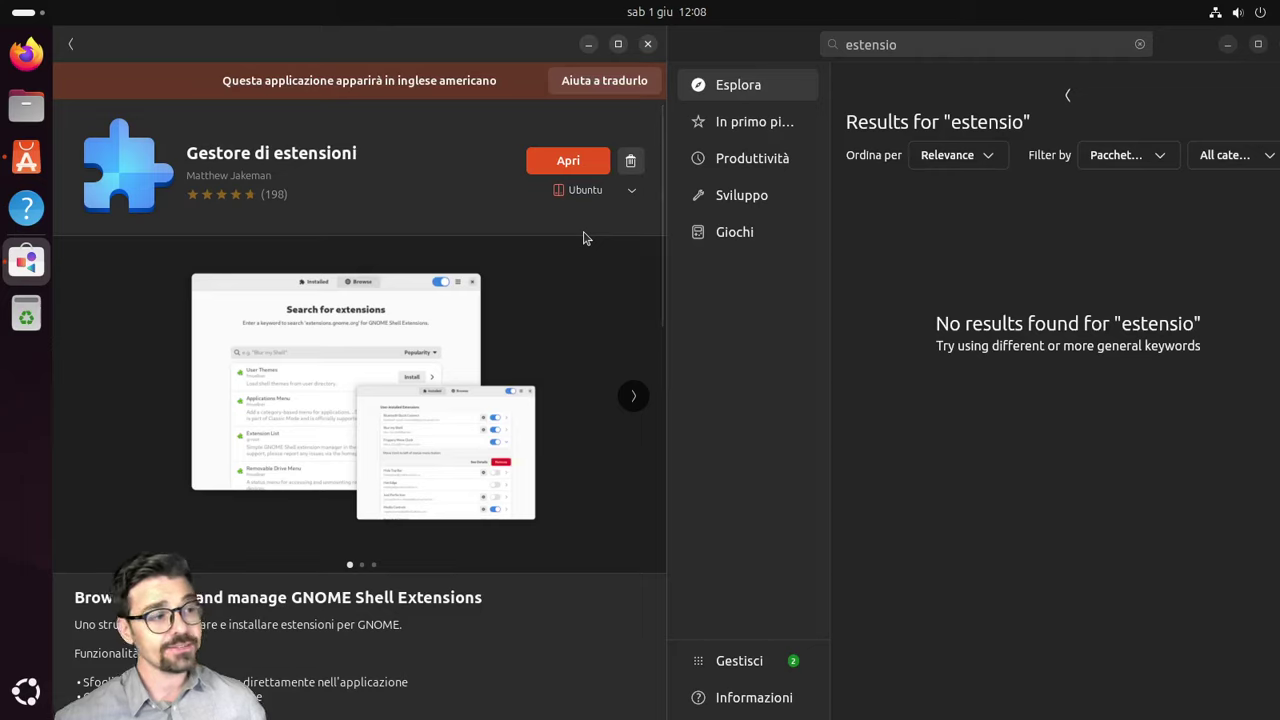
pyautogui.click(627, 192)
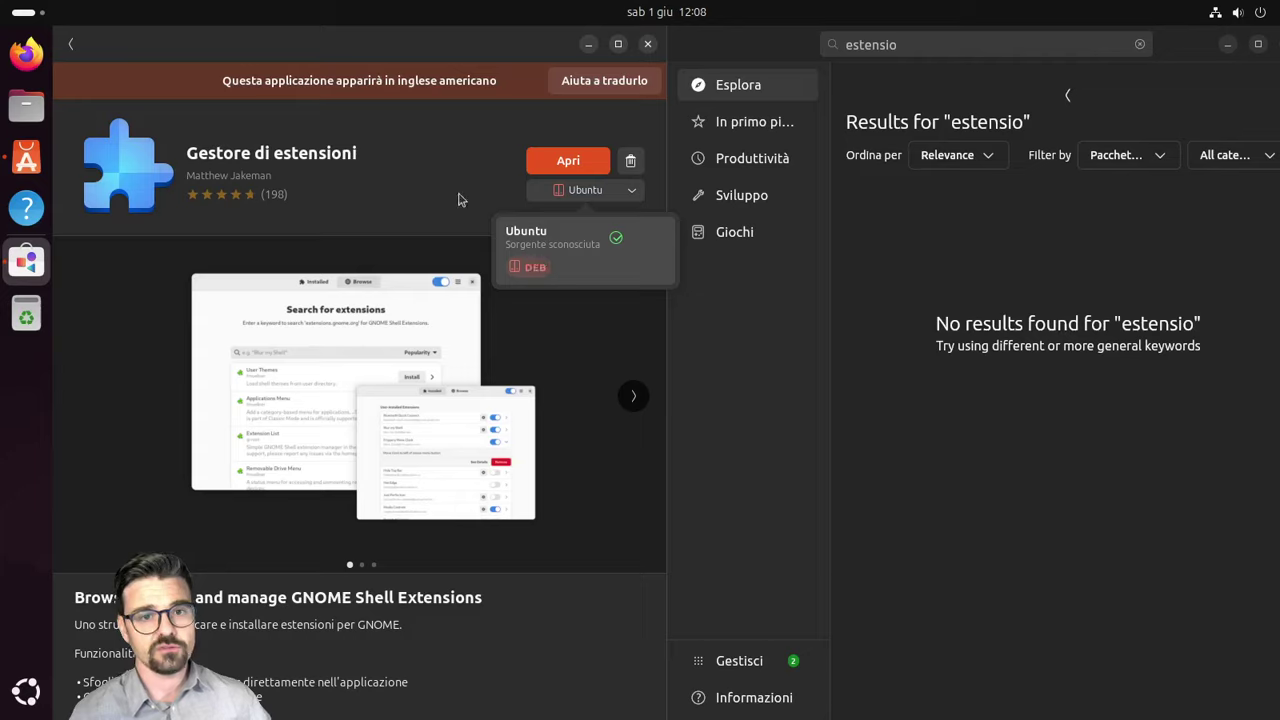
pyautogui.click(564, 170)
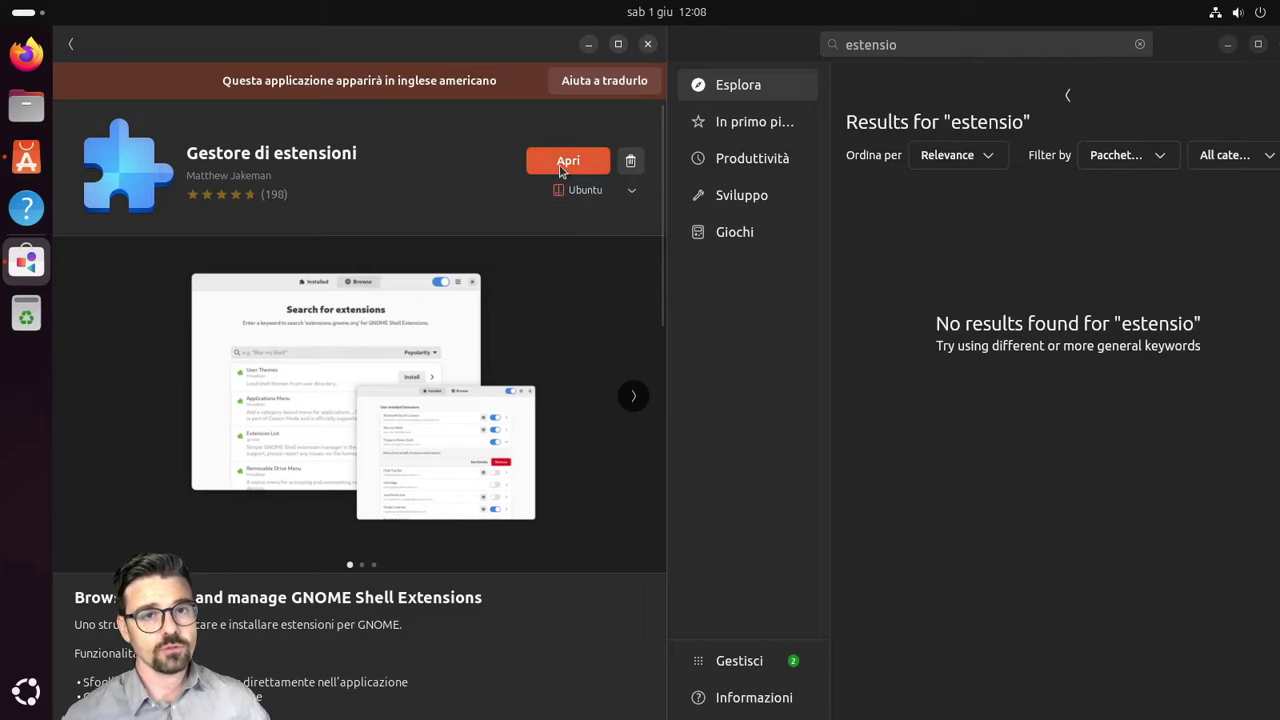
# Step: Close both the Software and App Center windows to clear the desktop
pyautogui.click(648, 44)
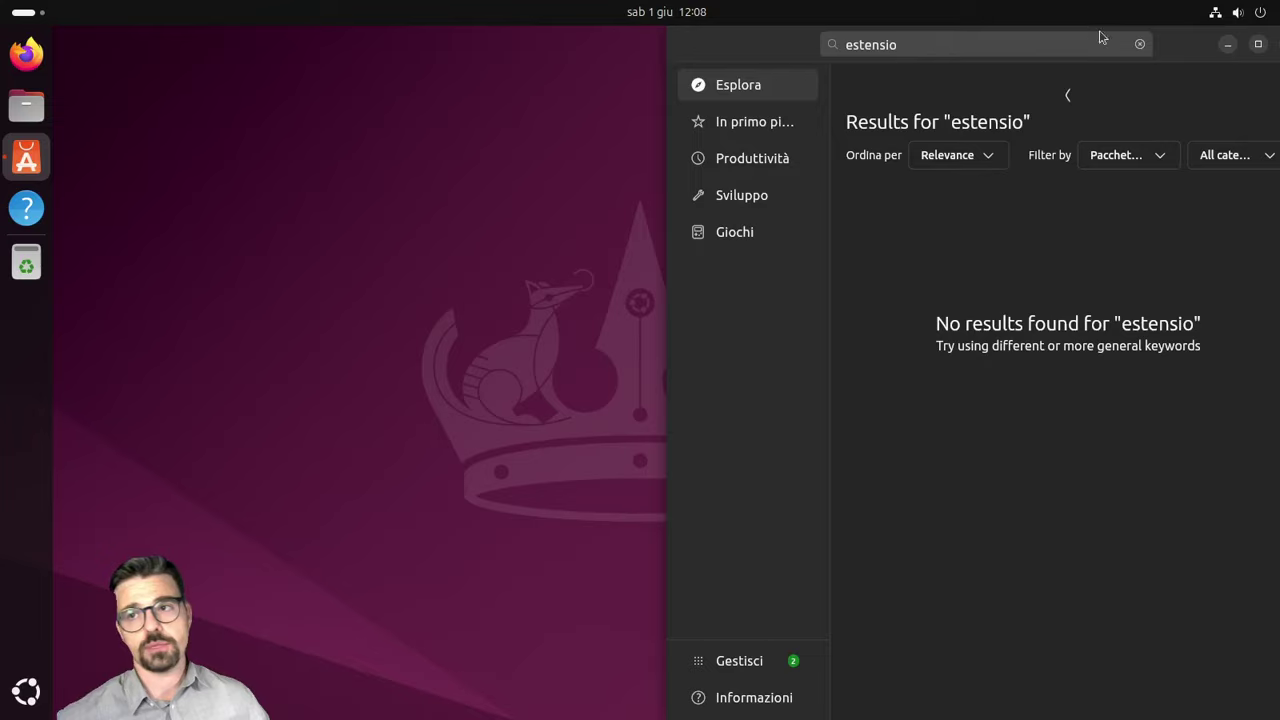
pyautogui.moveTo(1158, 44); pyautogui.dragTo(883, 111)
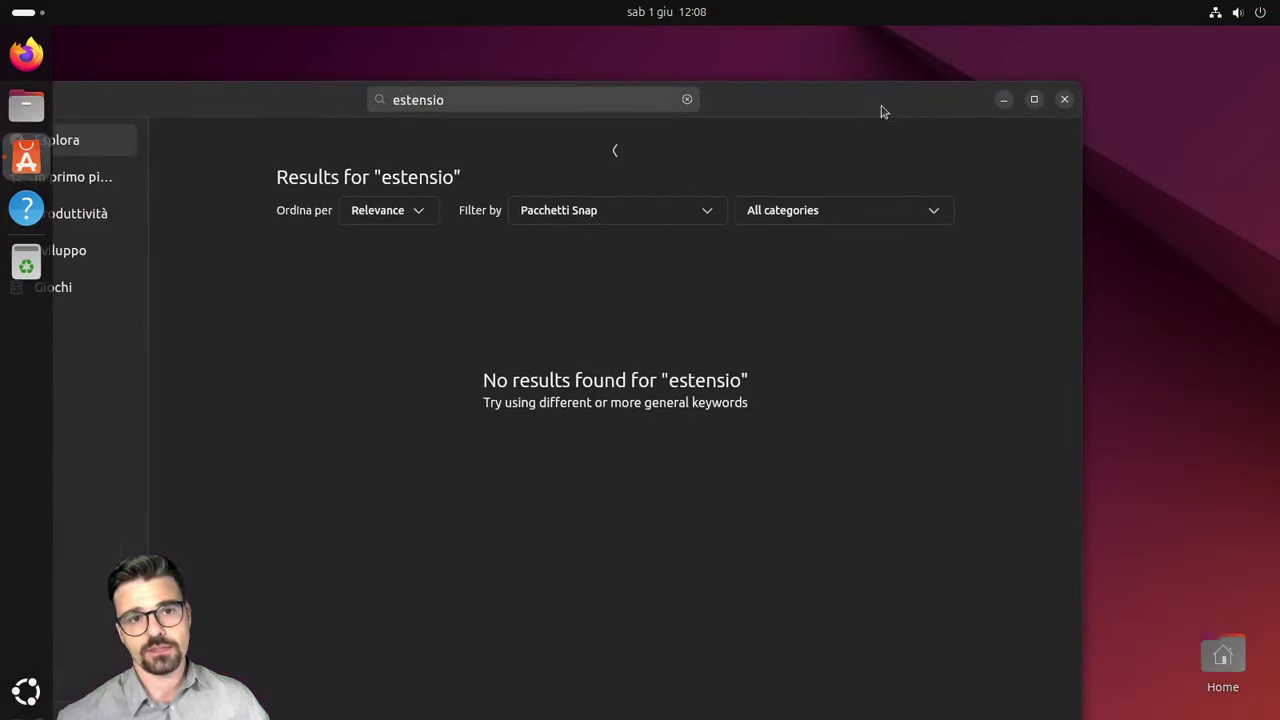
pyautogui.click(1064, 99)
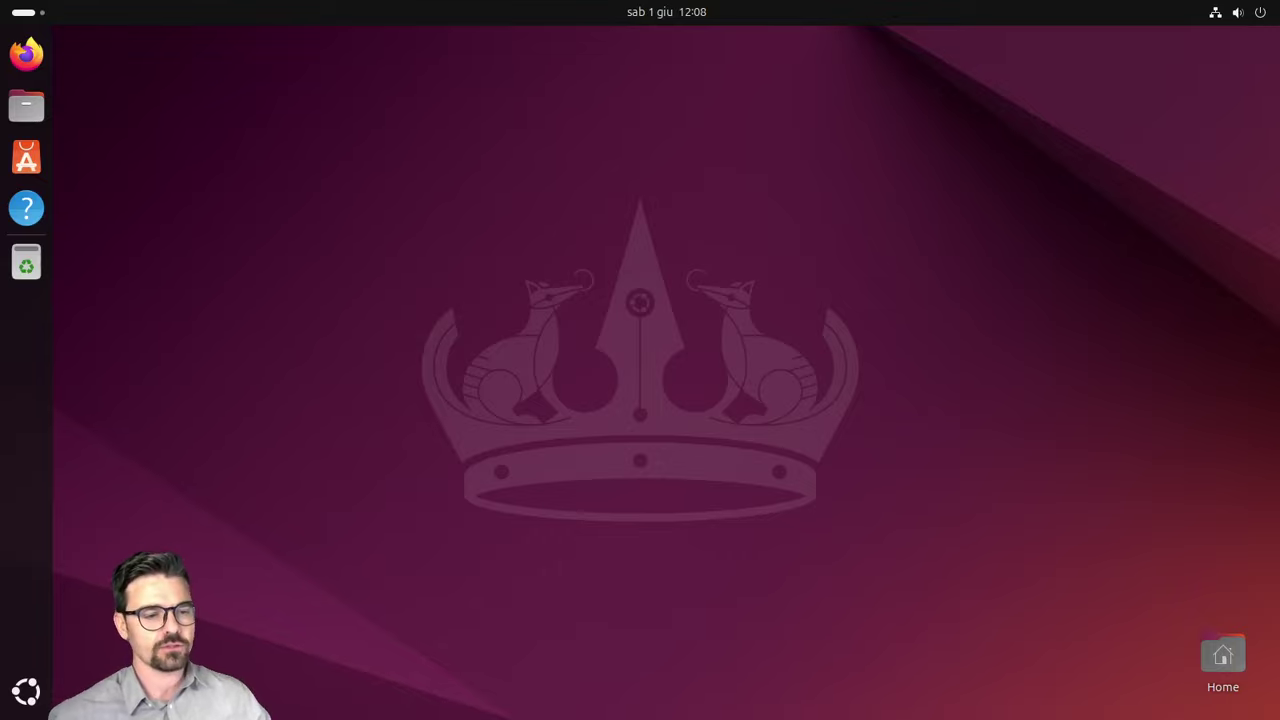
# Step: Open Gestore di estensioni from the application list and move its window towards the middle of the desktop
pyautogui.click(26, 690)
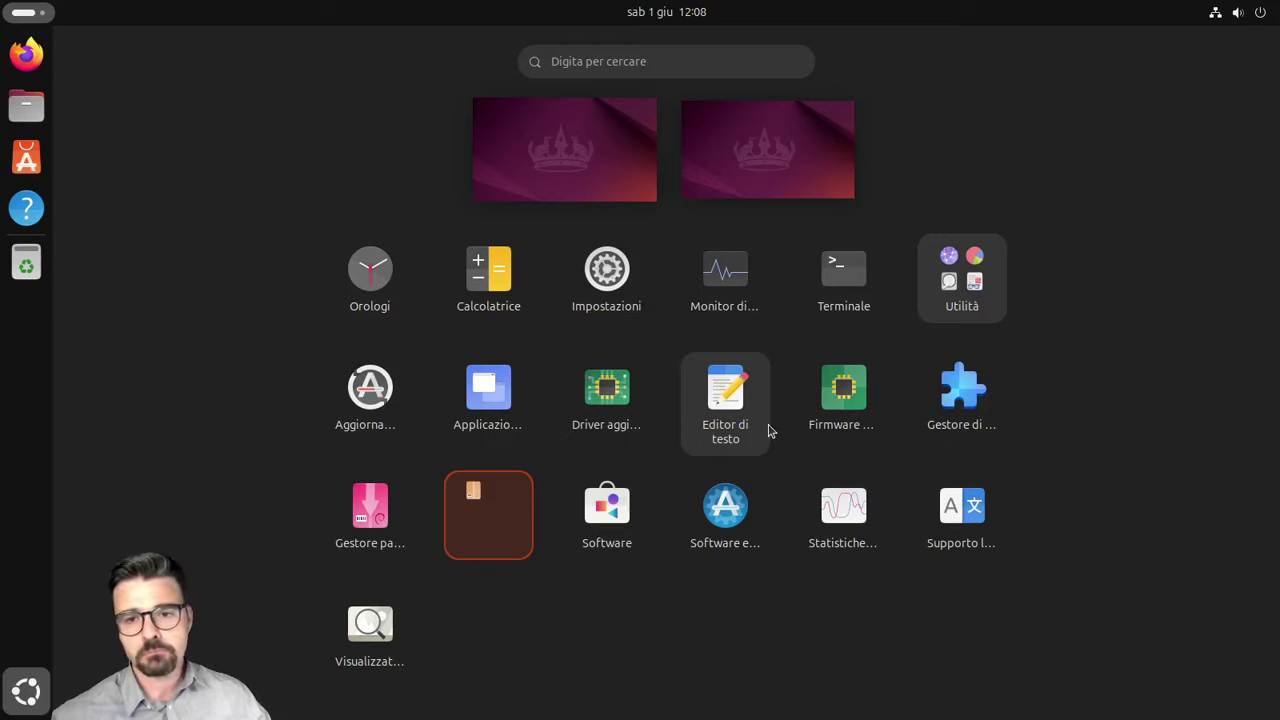
pyautogui.click(984, 382)
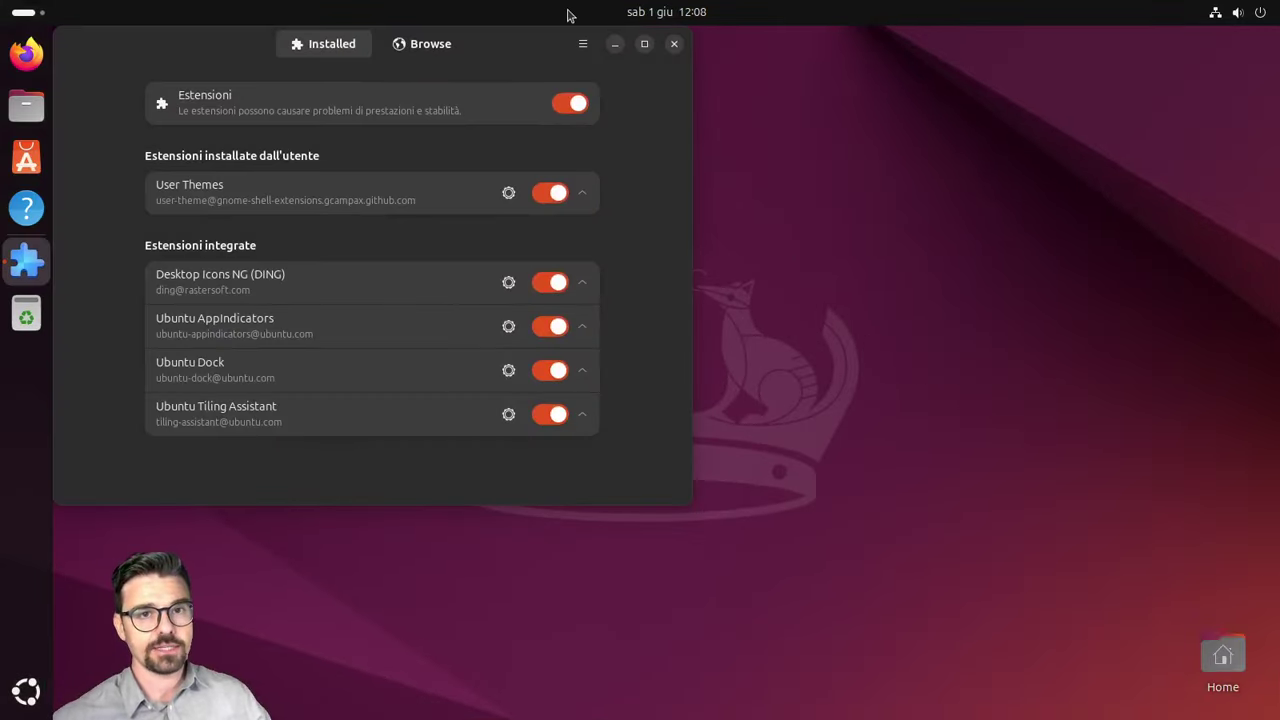
pyautogui.moveTo(531, 41); pyautogui.dragTo(729, 114)
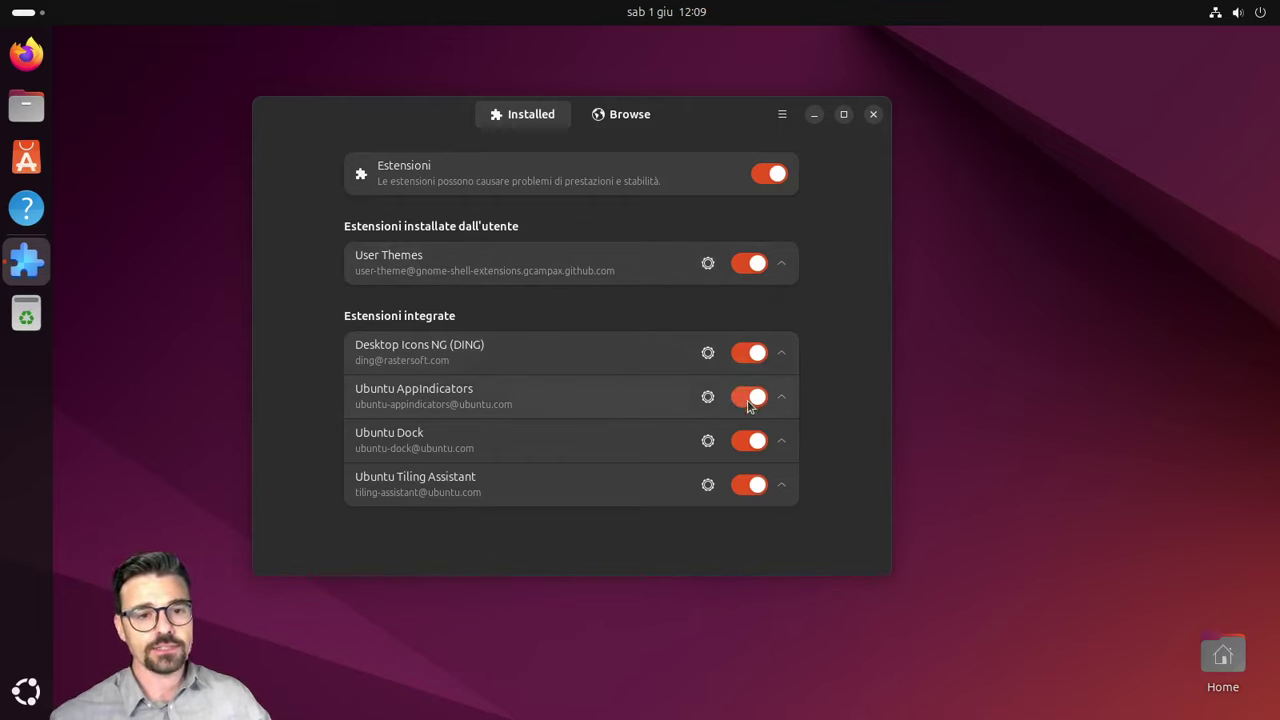
# Step: Turn the Ubuntu Dock extension off and on again, and view its position and application icon settings
pyautogui.click(743, 444)
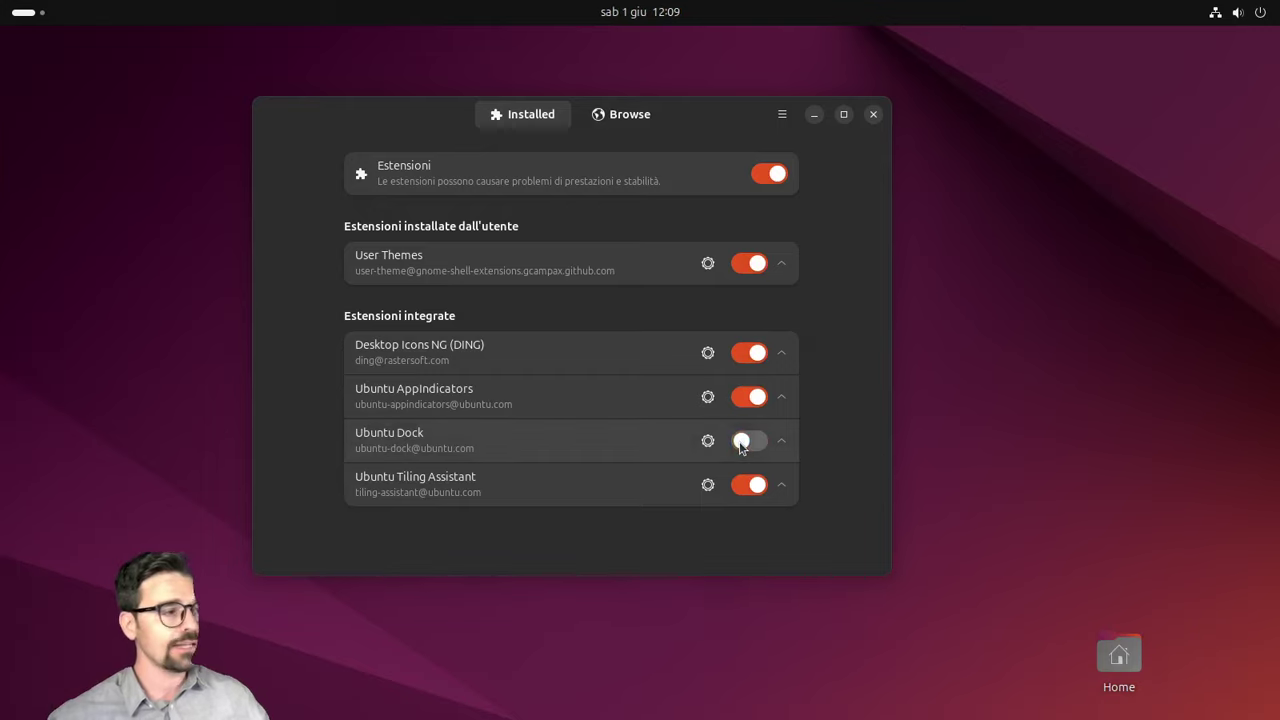
pyautogui.click(756, 444)
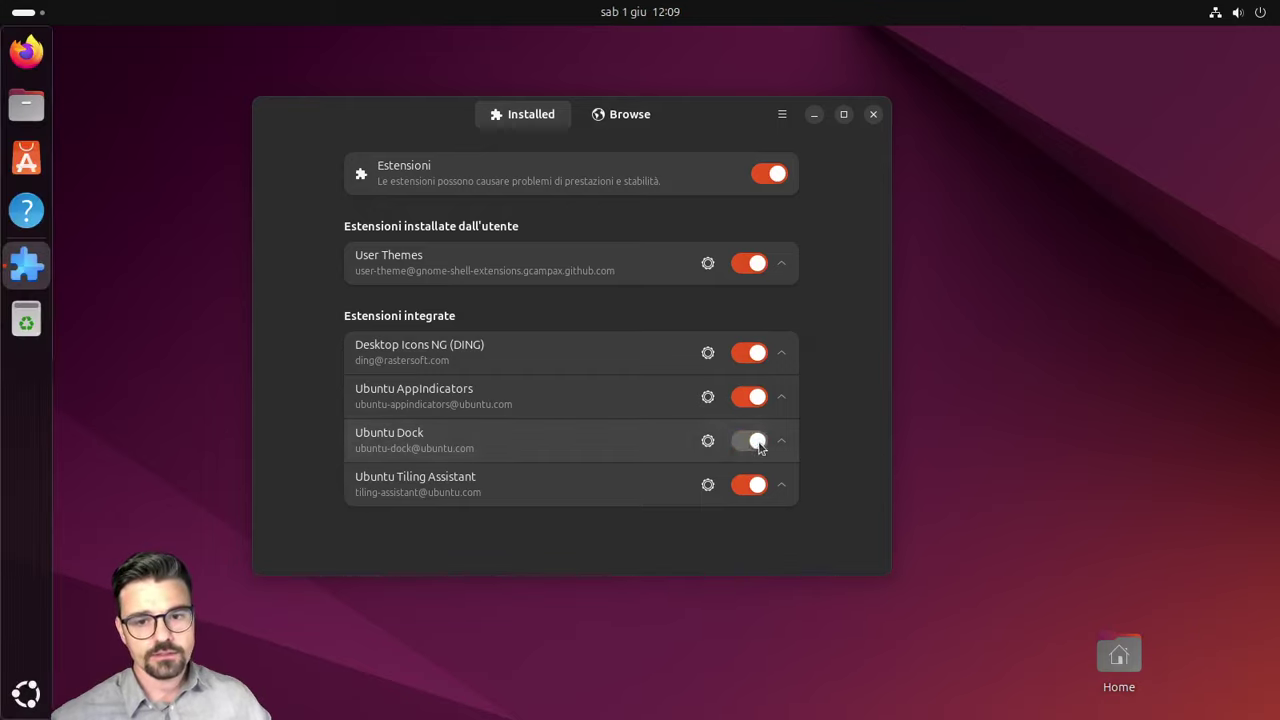
pyautogui.click(706, 442)
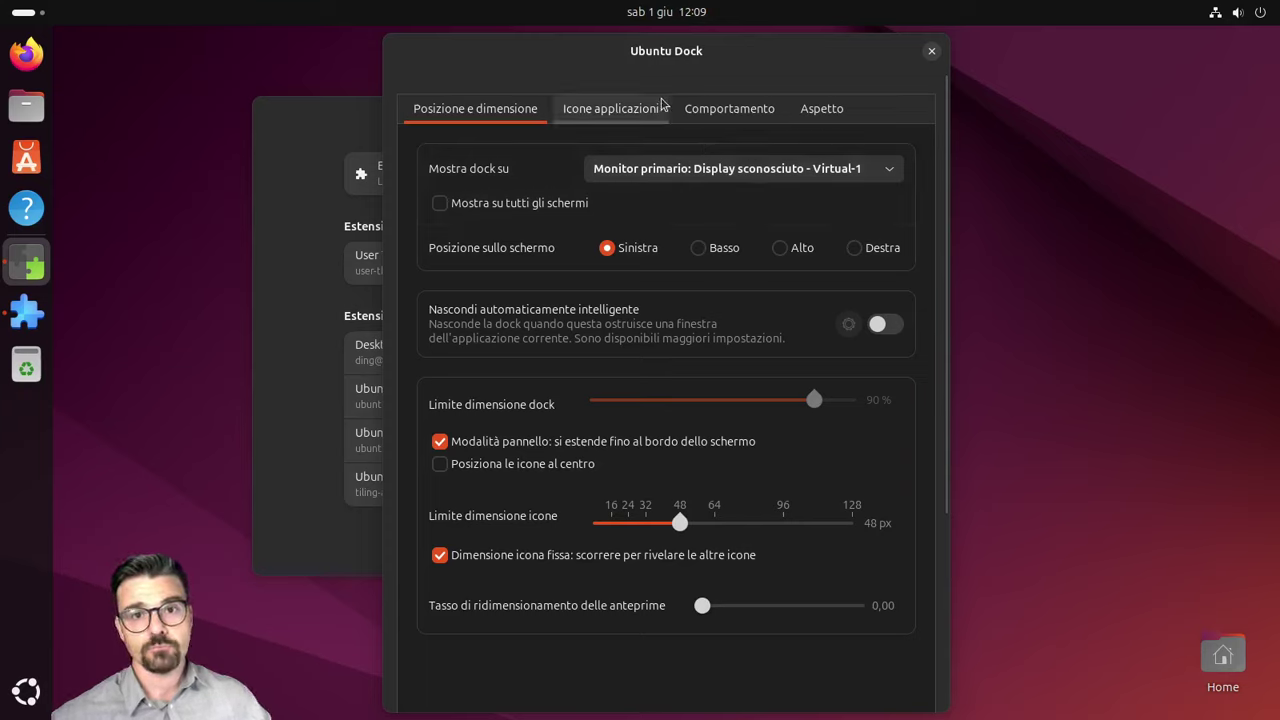
pyautogui.click(631, 104)
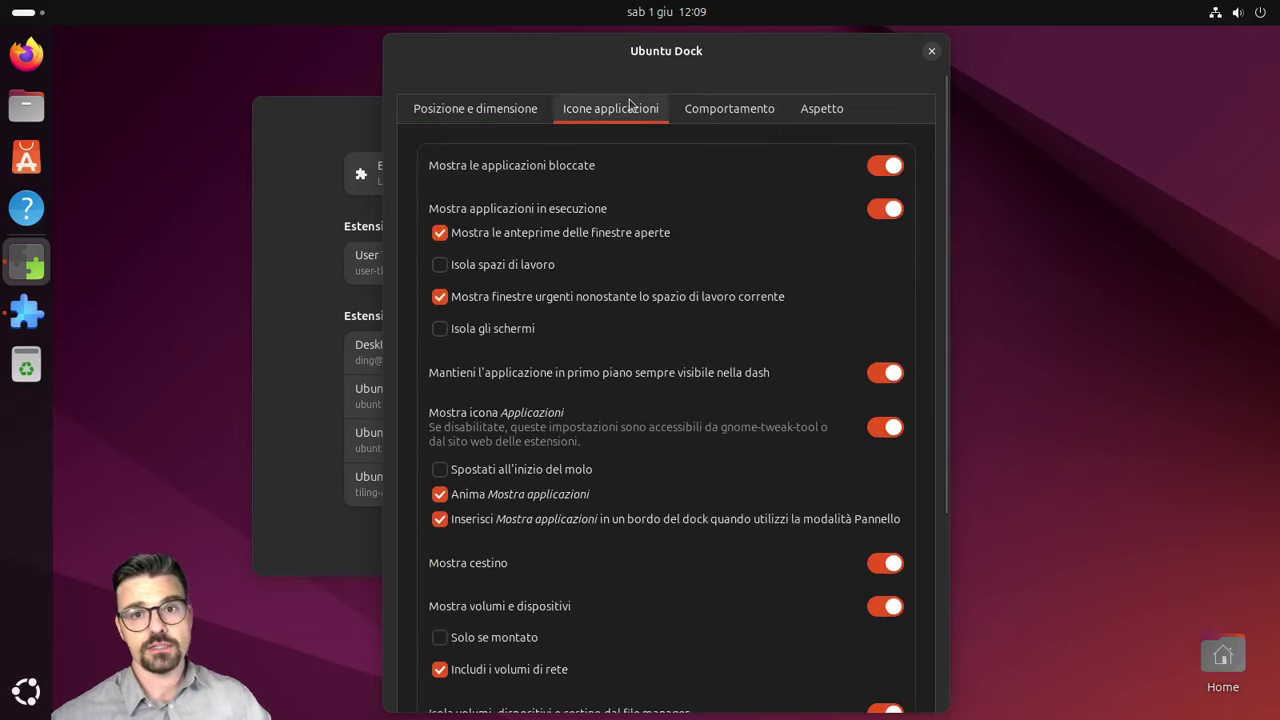
pyautogui.click(931, 51)
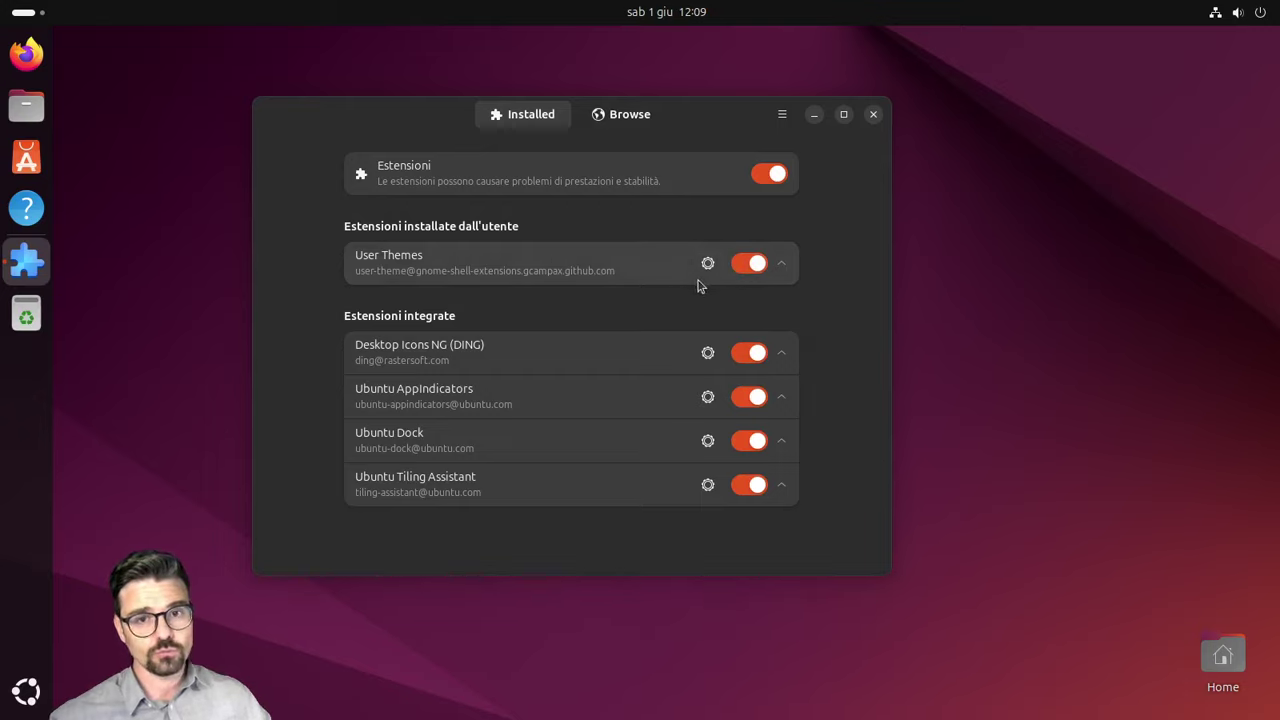
# Step: Look at the extensions offered for installation and return to the installed ones
pyautogui.click(598, 112)
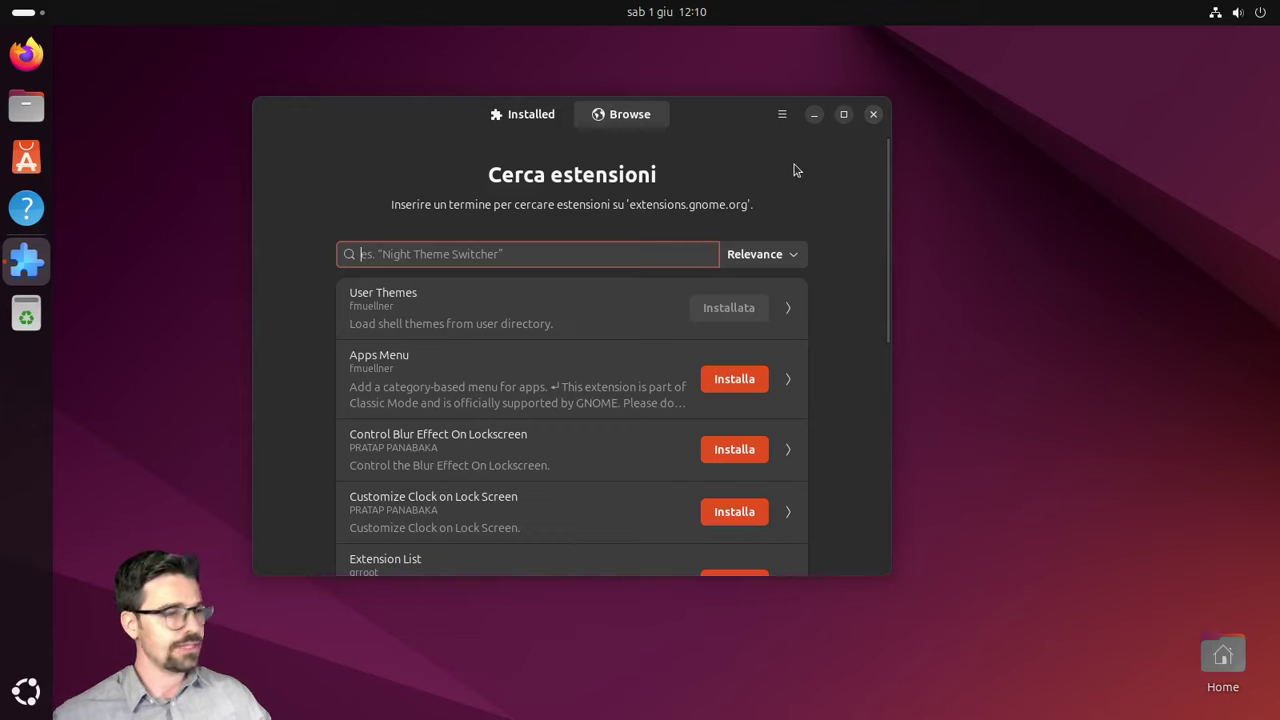
pyautogui.click(527, 115)
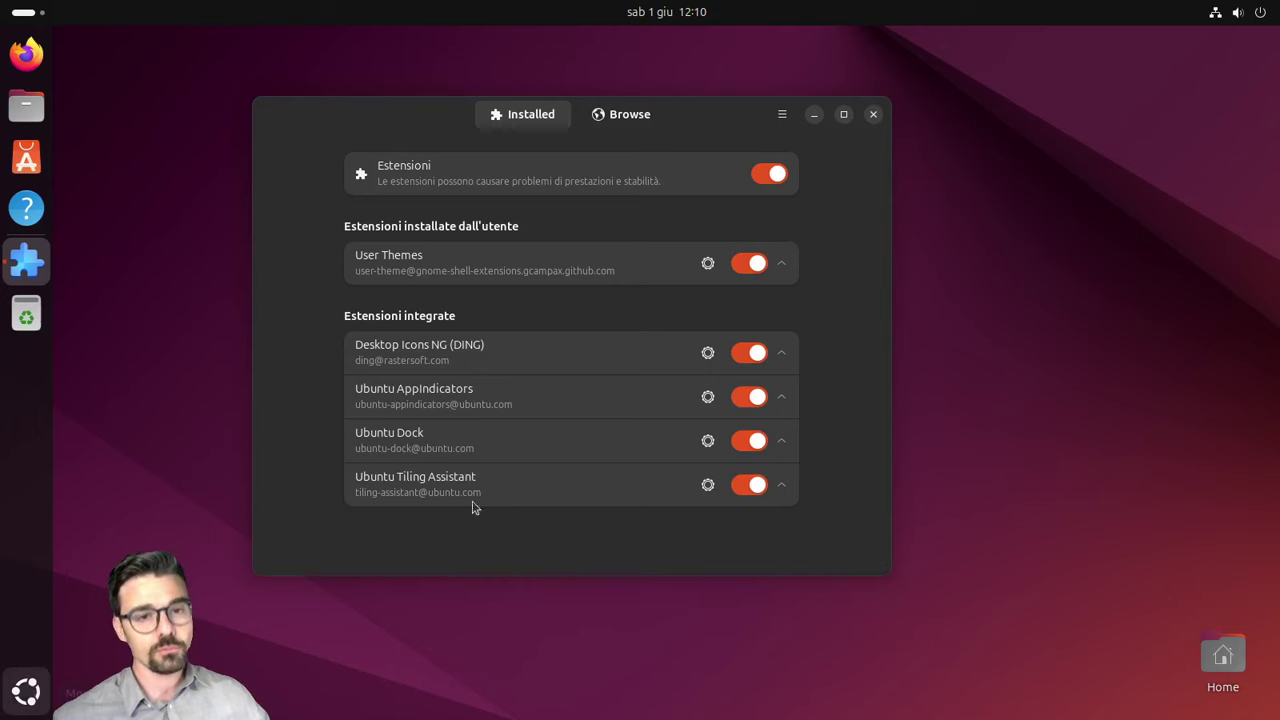
# Step: Switch to Firefox and maximize its window
pyautogui.press('super+a')
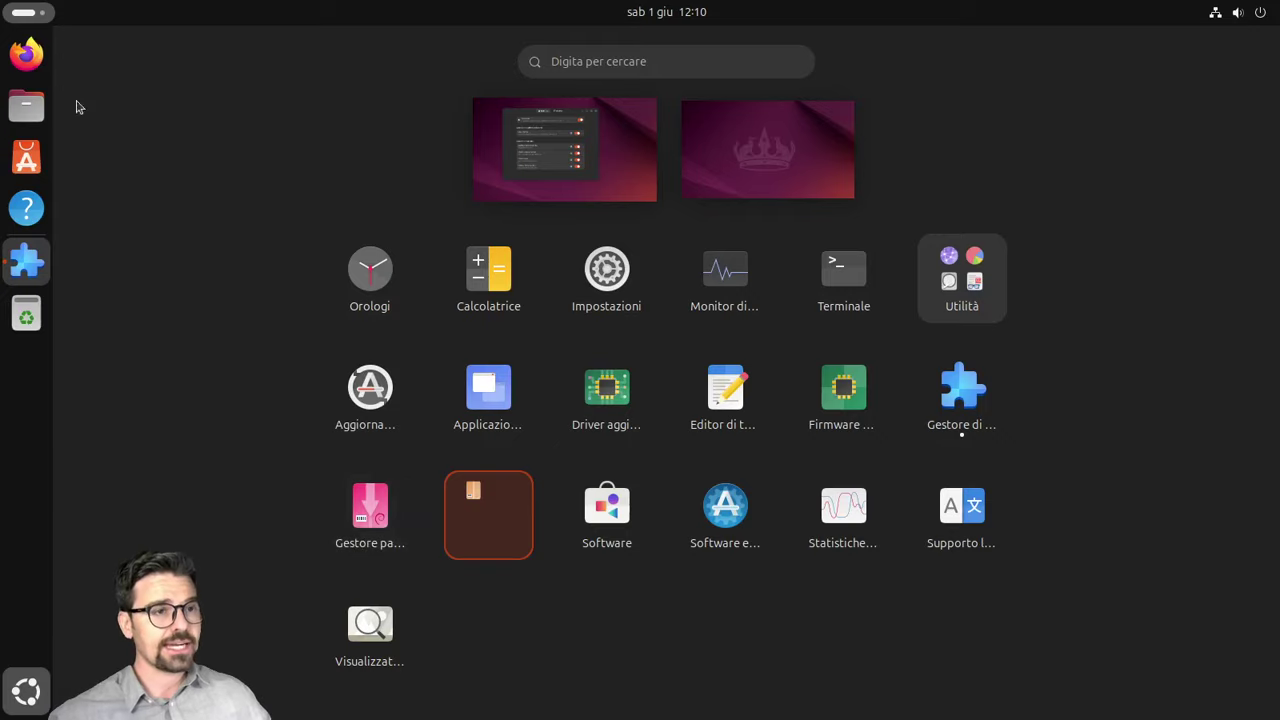
pyautogui.click(26, 54)
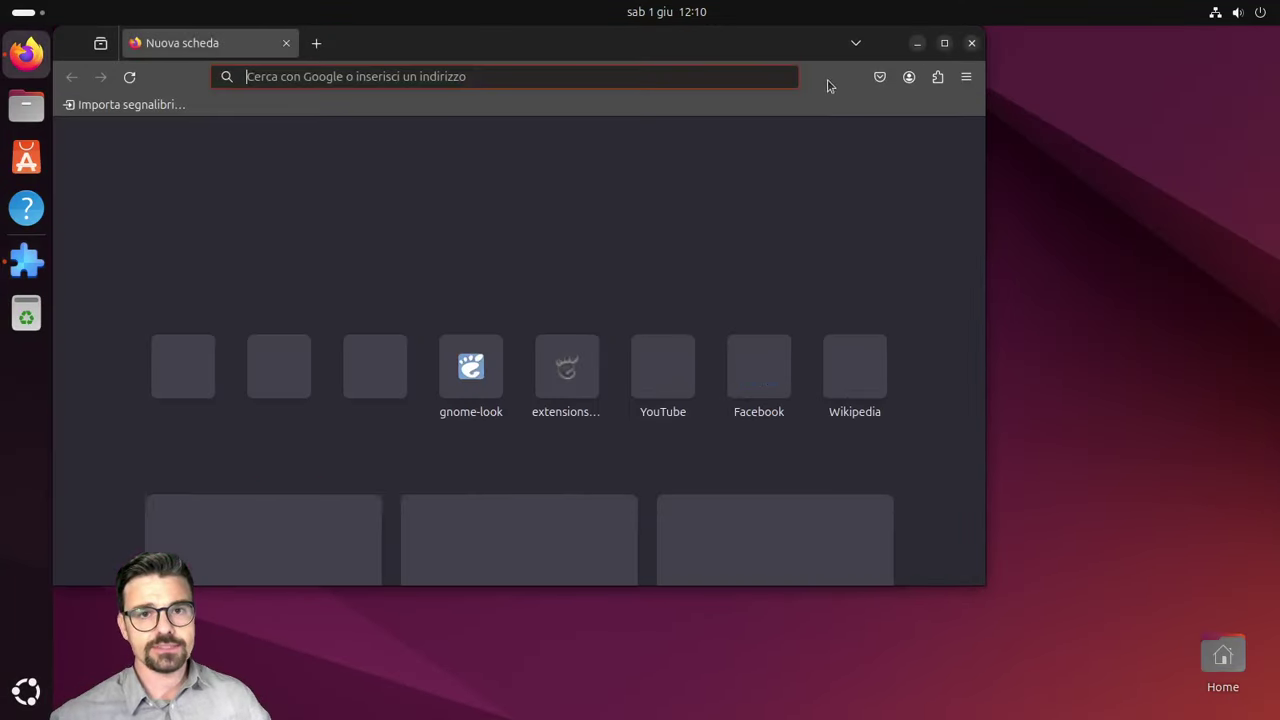
pyautogui.click(944, 43)
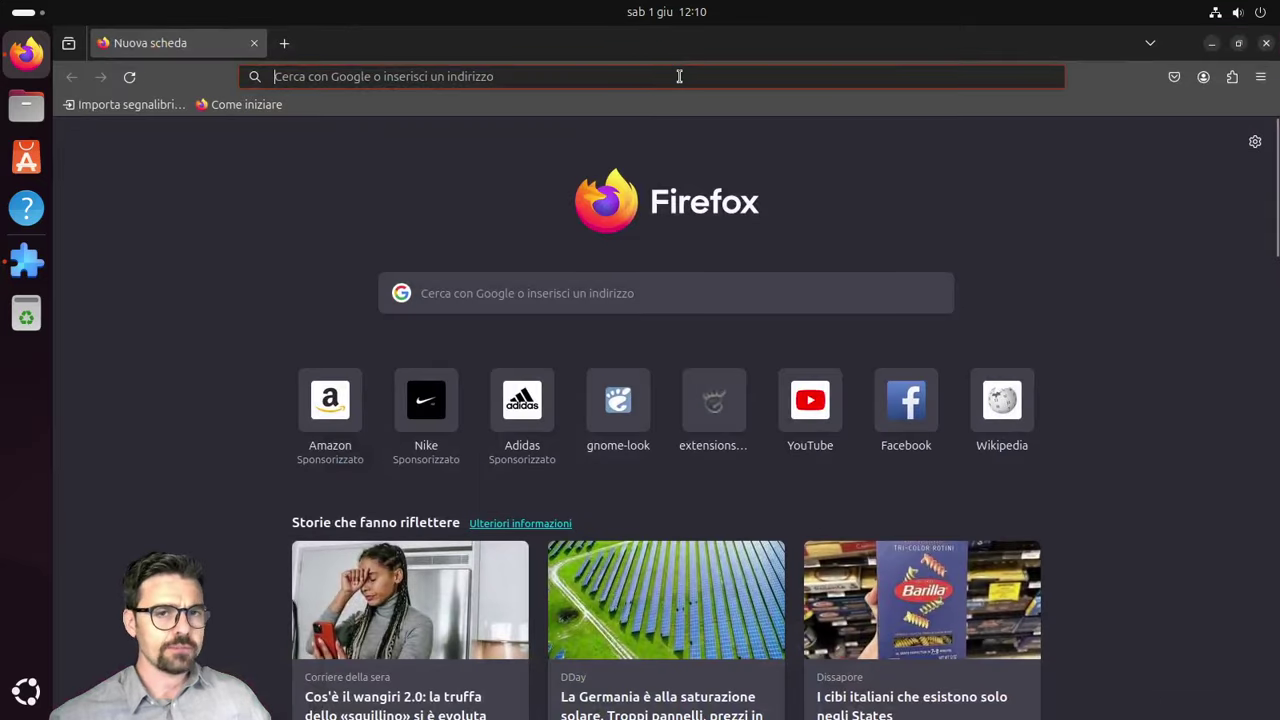
# Step: Search the web for "ocs-url" and open its page on OpenDesktop.org
pyautogui.click(681, 78)
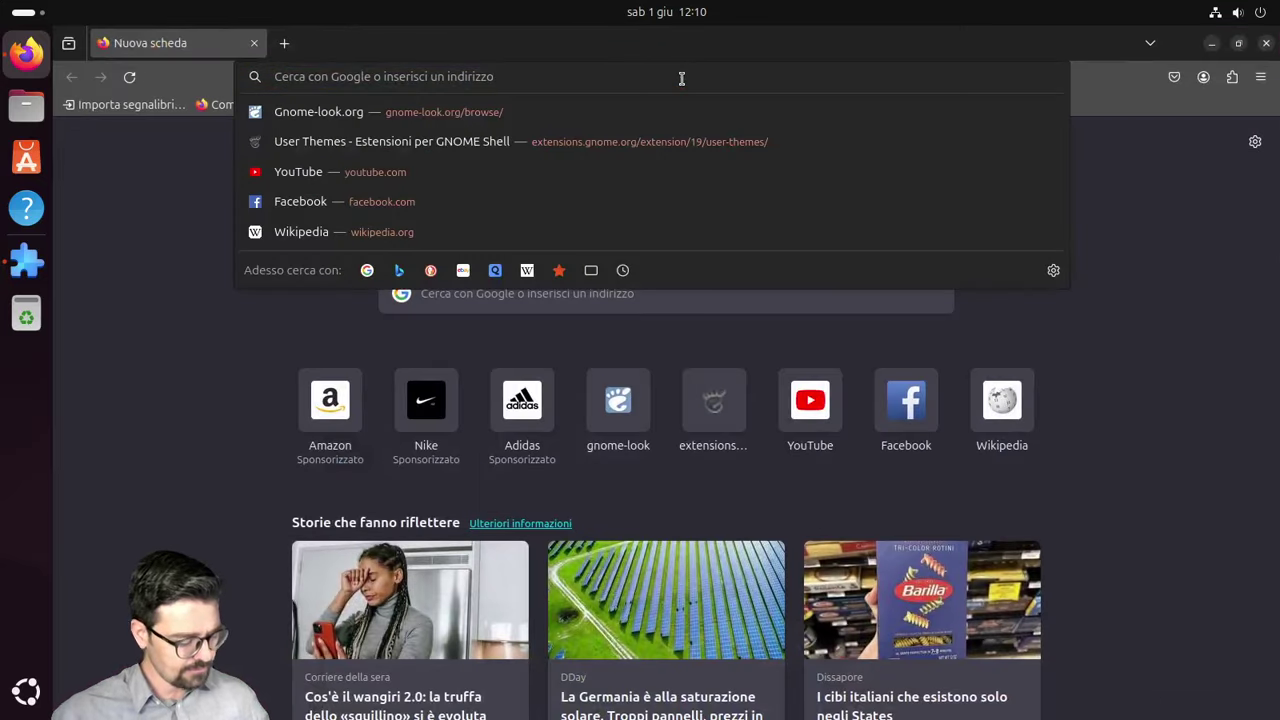
pyautogui.write('o')
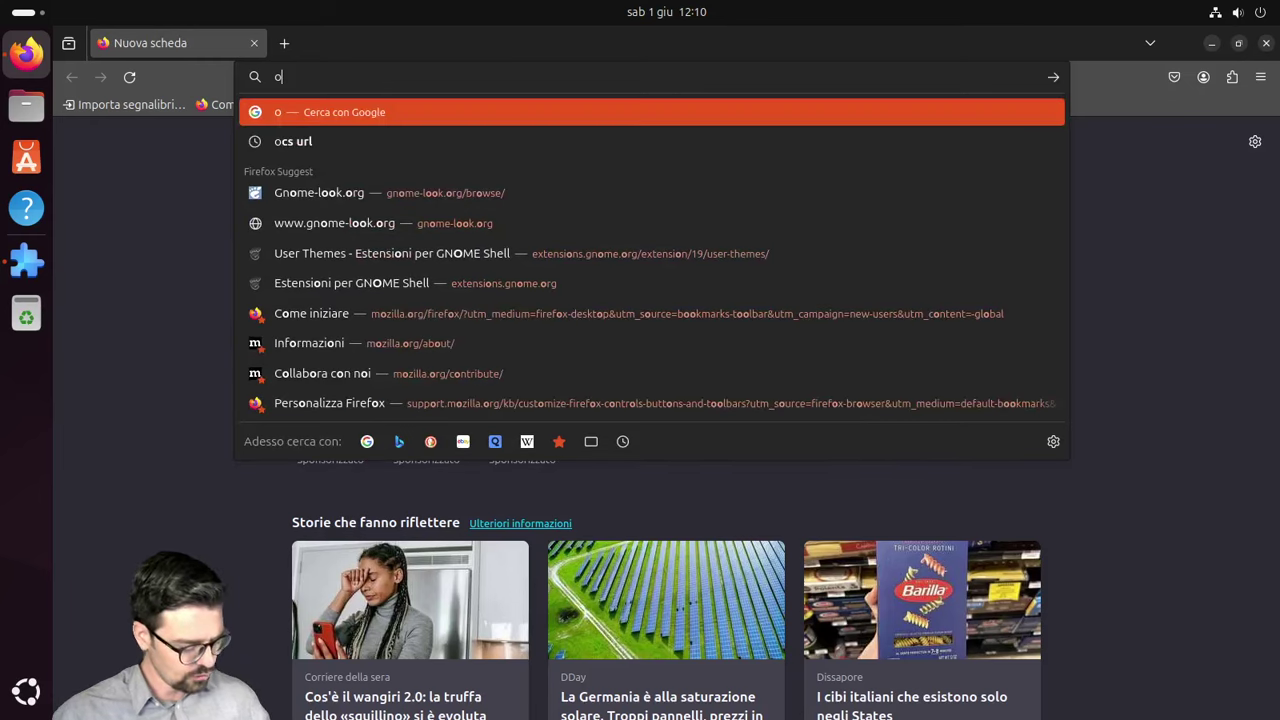
pyautogui.write('cs-url')
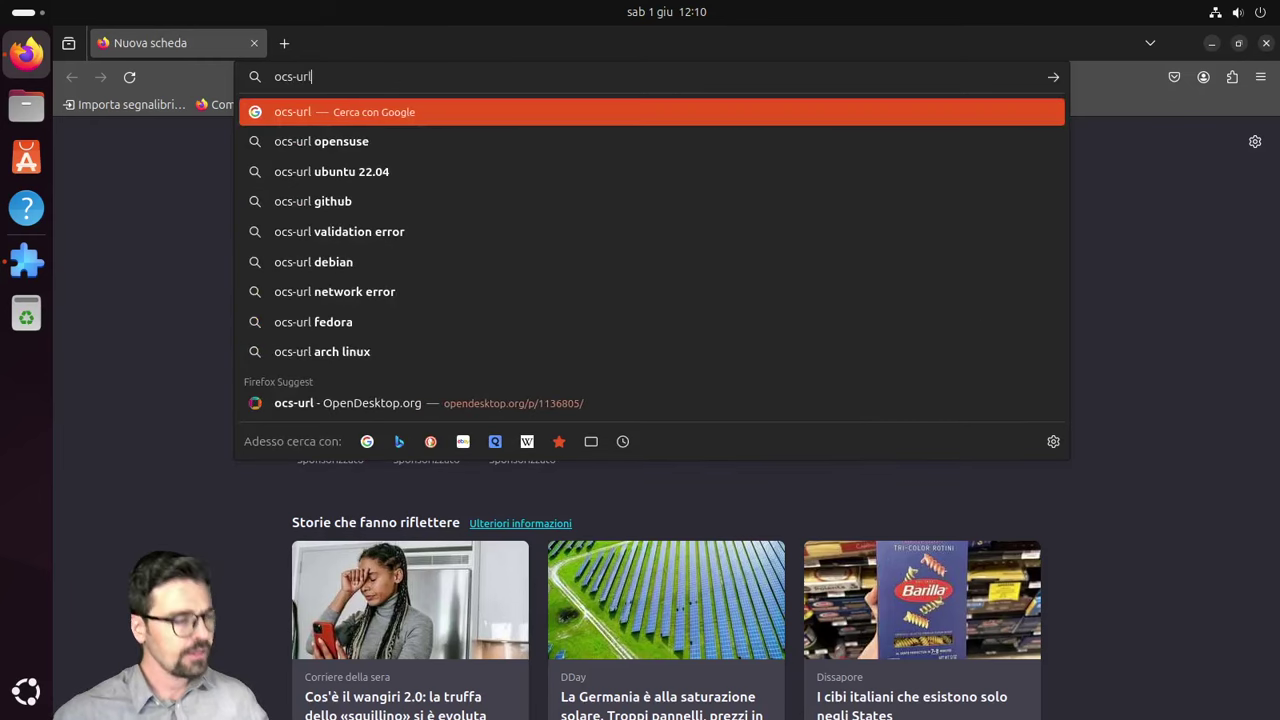
pyautogui.press('Return')
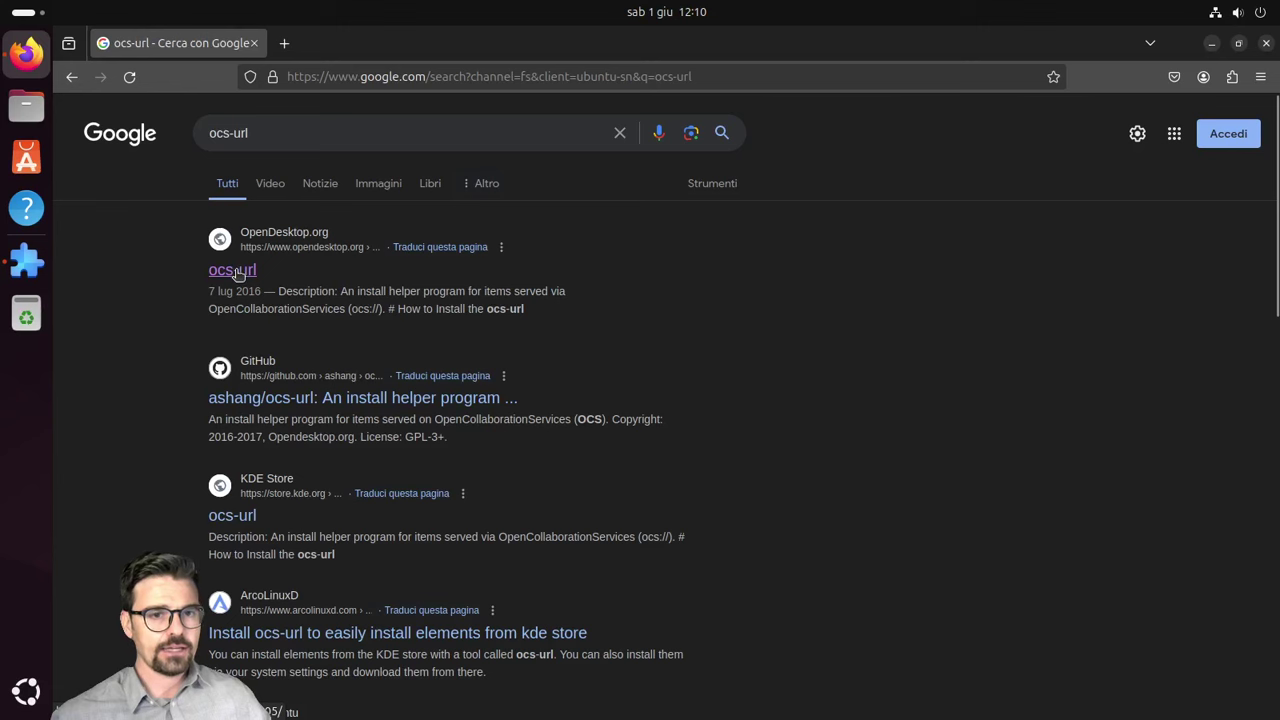
pyautogui.click(234, 270)
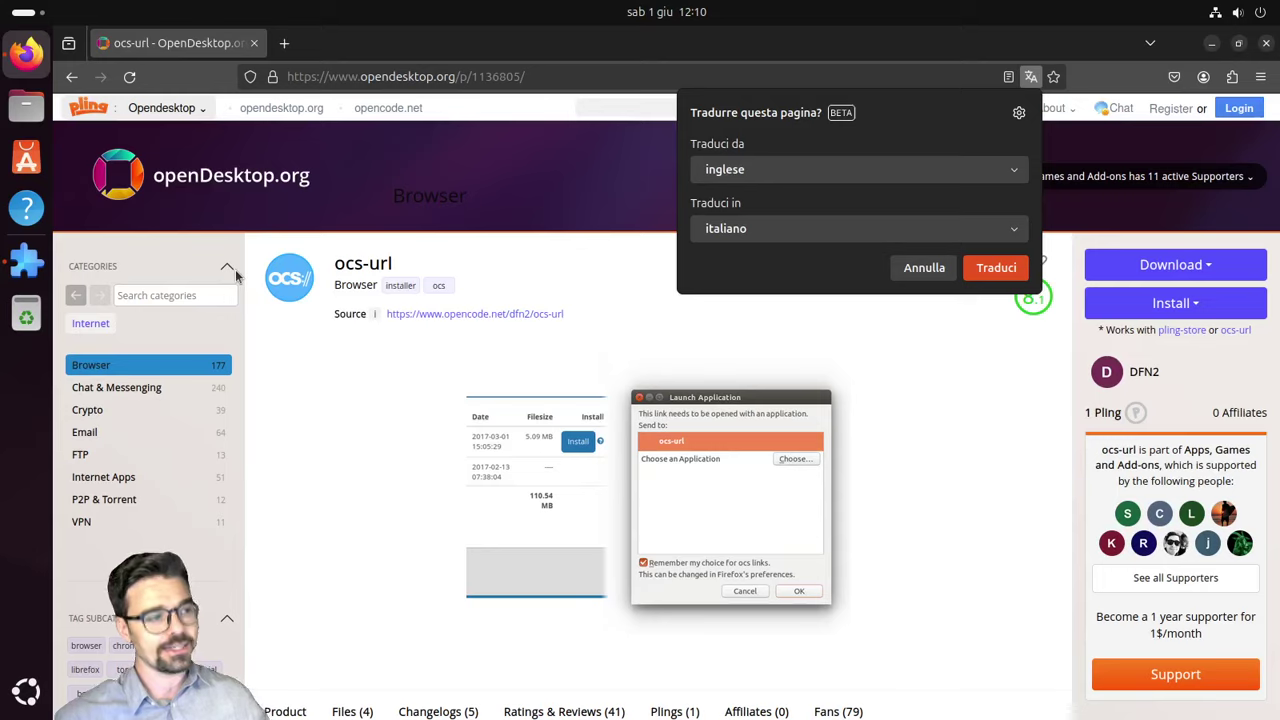
# Step: Dismiss the page translation offer and download the ocs-url_3.1.0-0ubuntu1_amd64.deb package
pyautogui.click(912, 278)
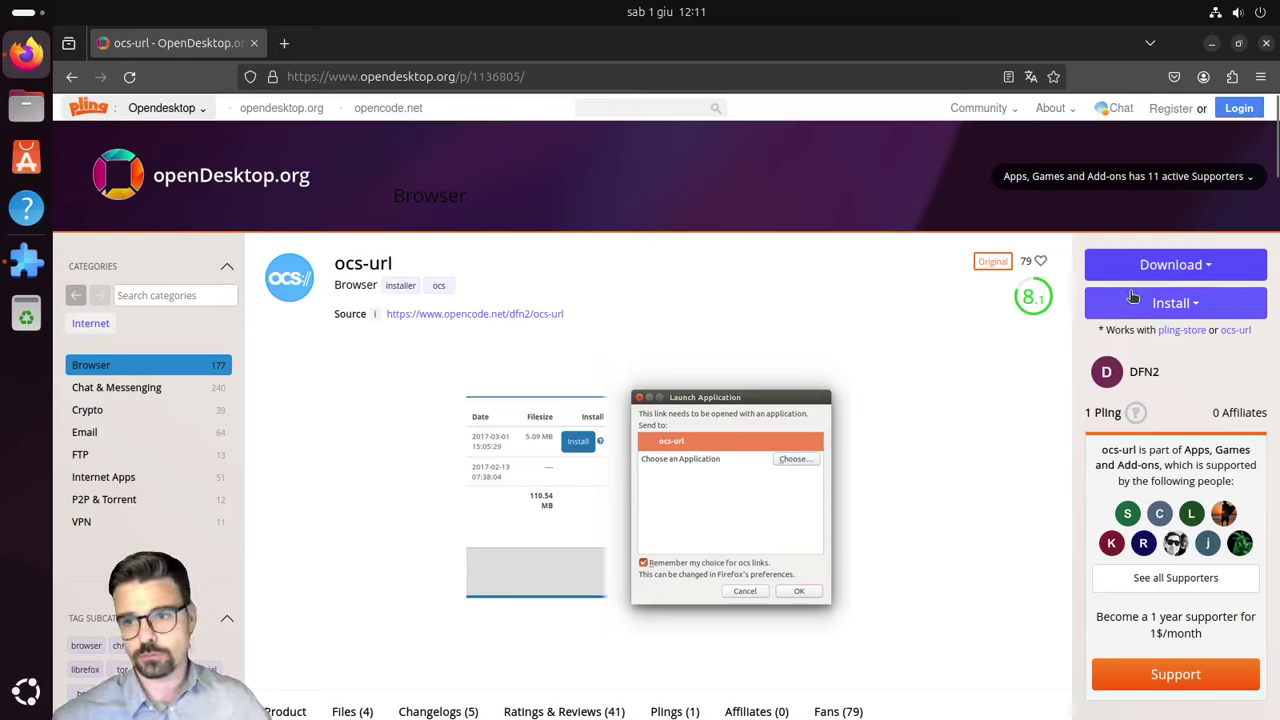
pyautogui.click(1175, 264)
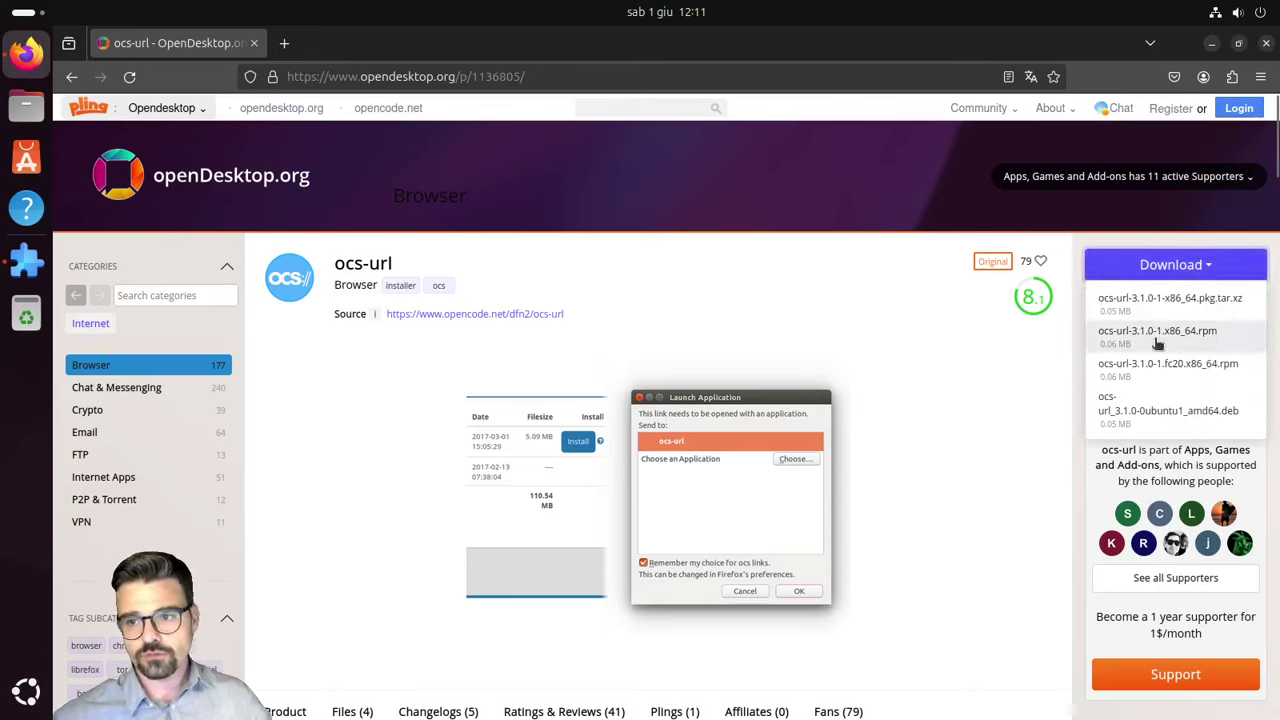
pyautogui.click(1166, 420)
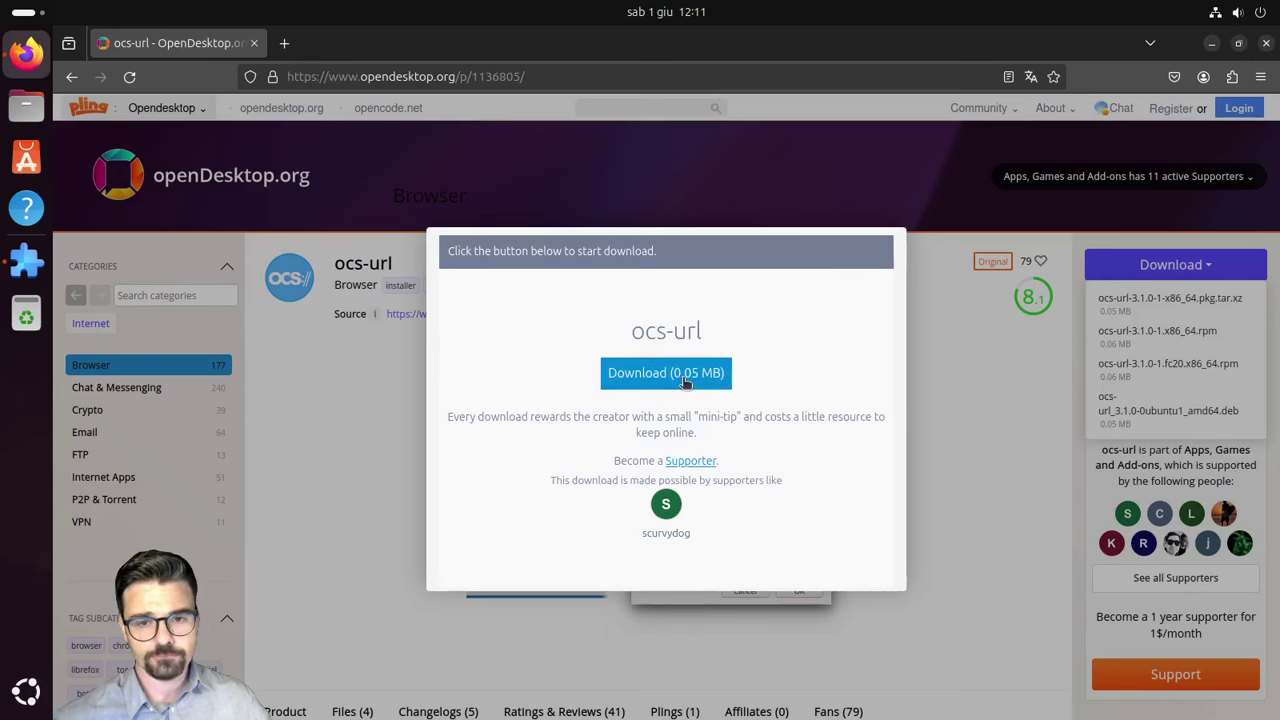
pyautogui.click(686, 376)
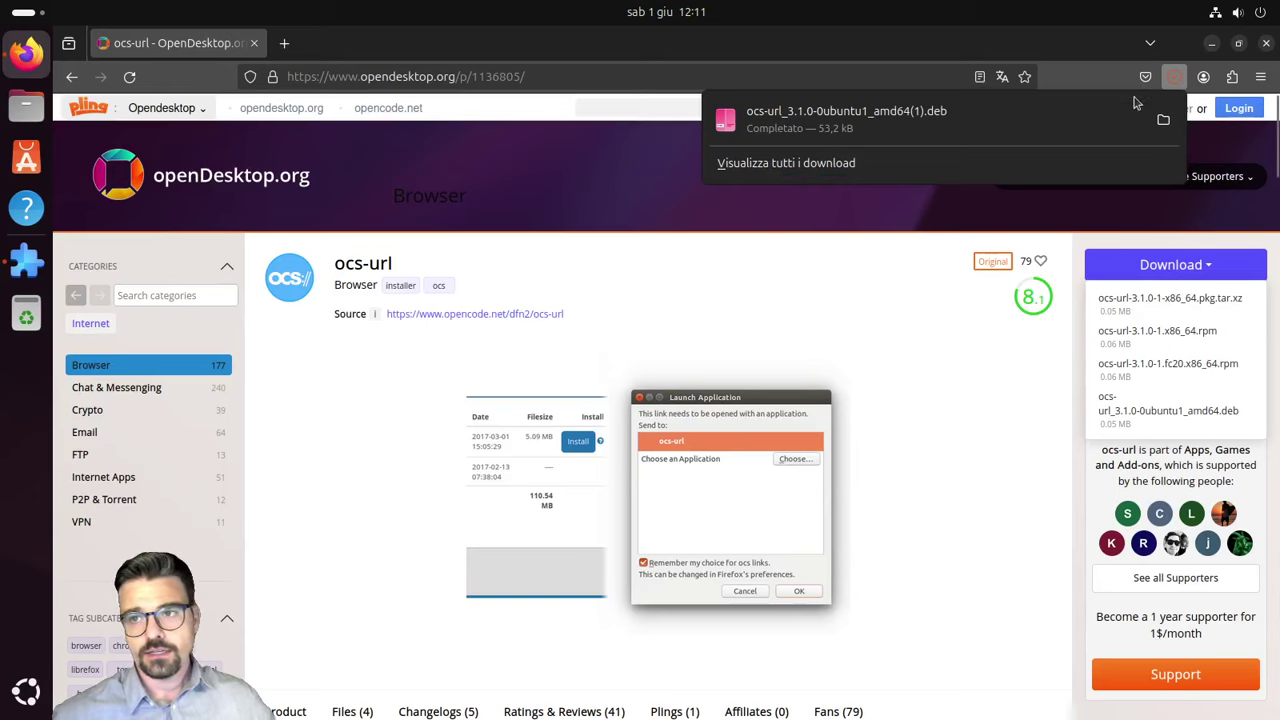
# Step: Show the downloaded ocs-url package in its folder, open it with Installa software, view its page and close it
pyautogui.click(1163, 119)
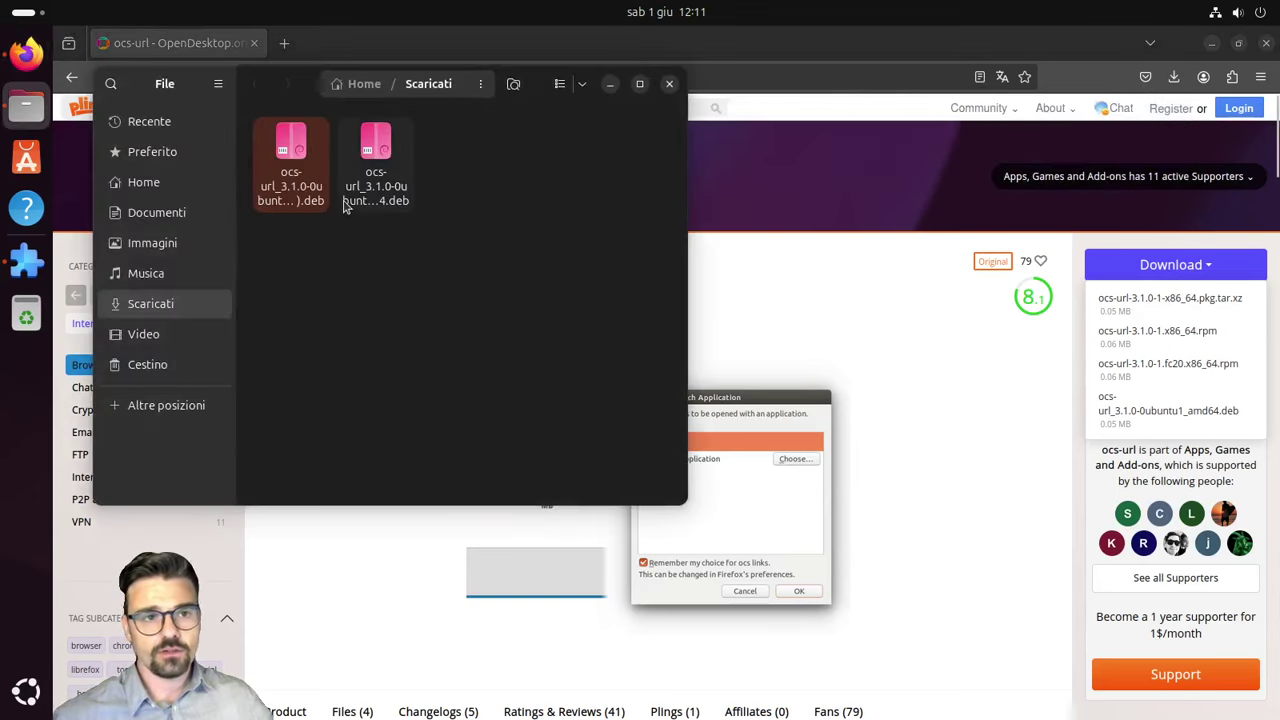
pyautogui.rightClick(285, 166)
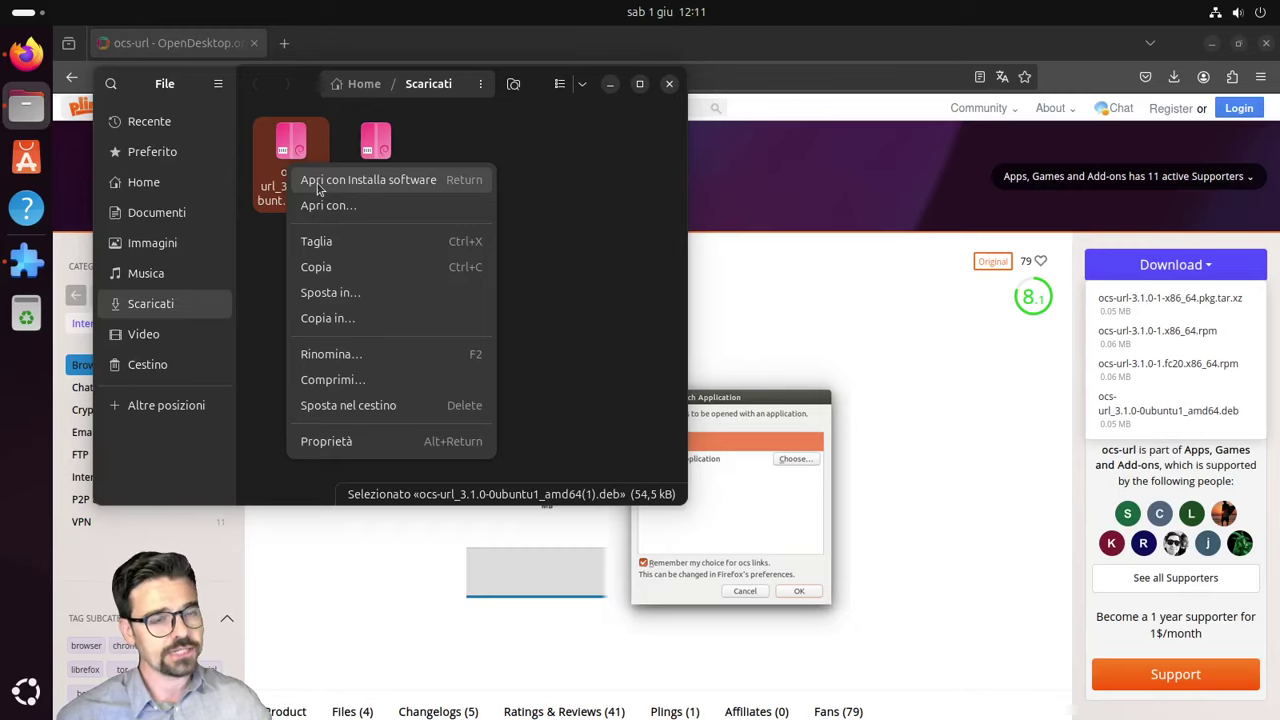
pyautogui.click(320, 182)
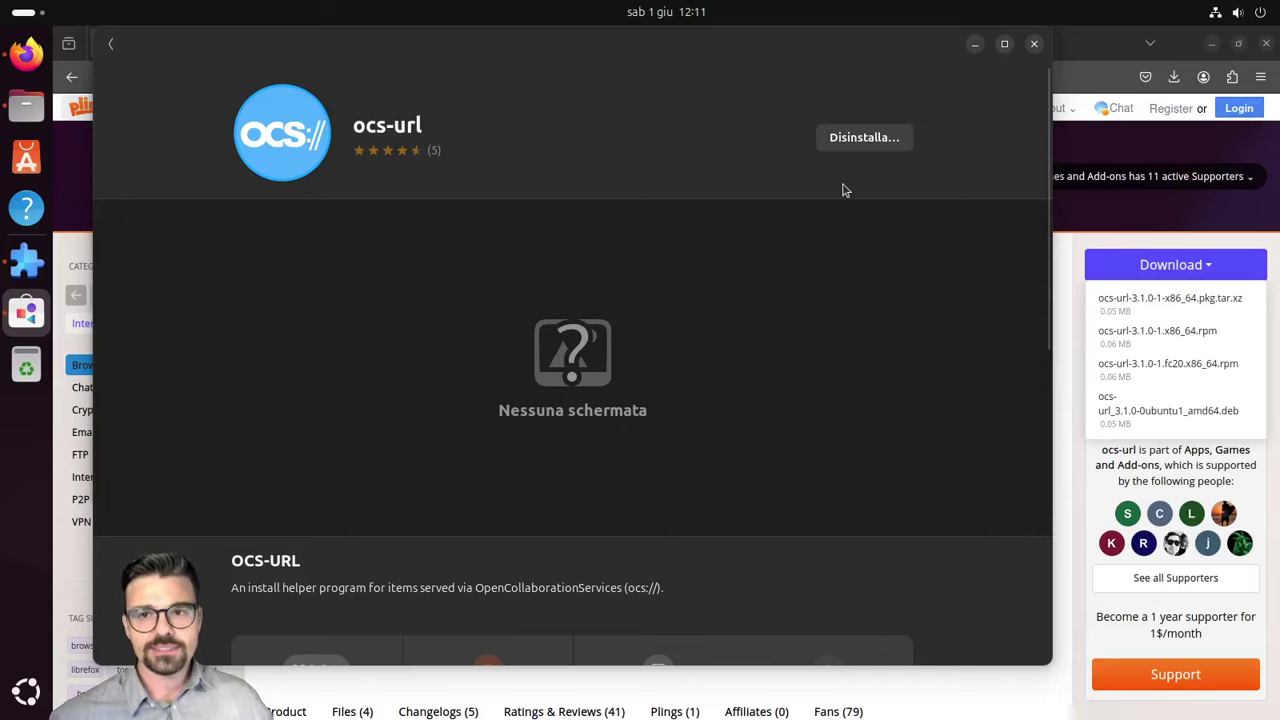
pyautogui.moveTo(489, 40); pyautogui.dragTo(590, 54)
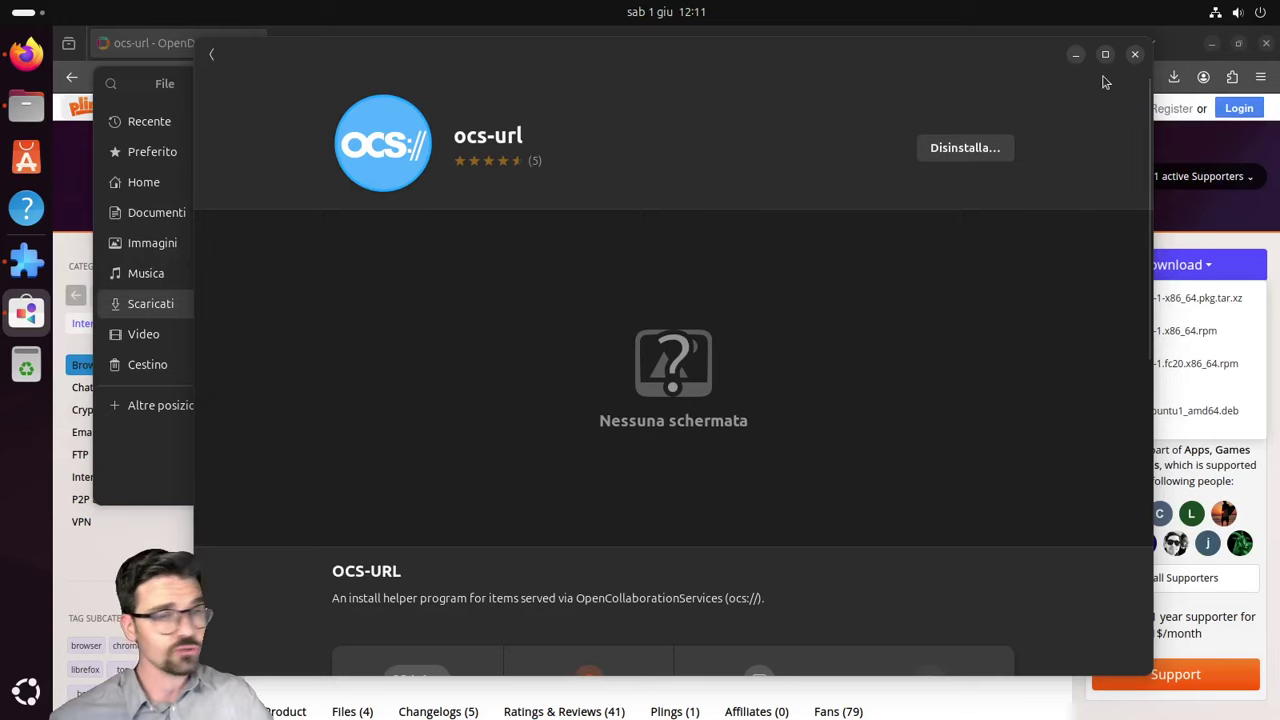
pyautogui.click(1135, 54)
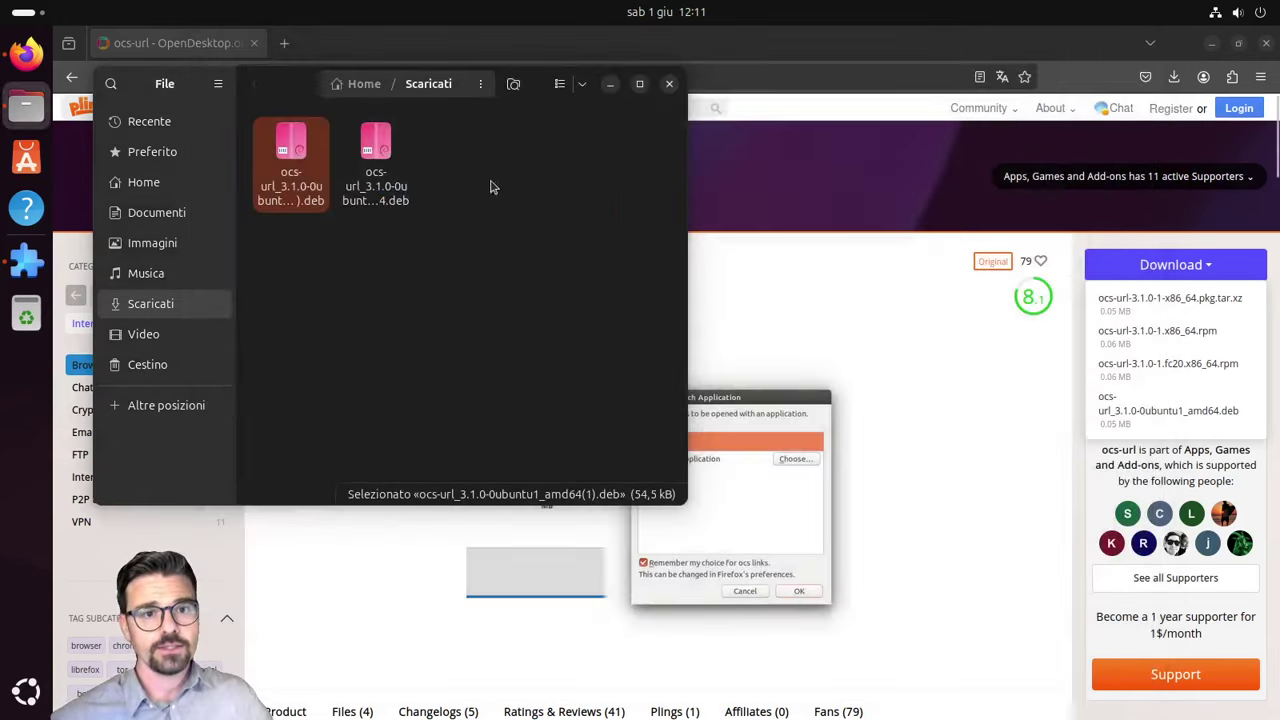
# Step: Open the downloaded ocs-url package with Installatore pacchetto GDebi, view its information, and close the installer and the Scaricati folder
pyautogui.rightClick(280, 150)
pyautogui.click(311, 191)
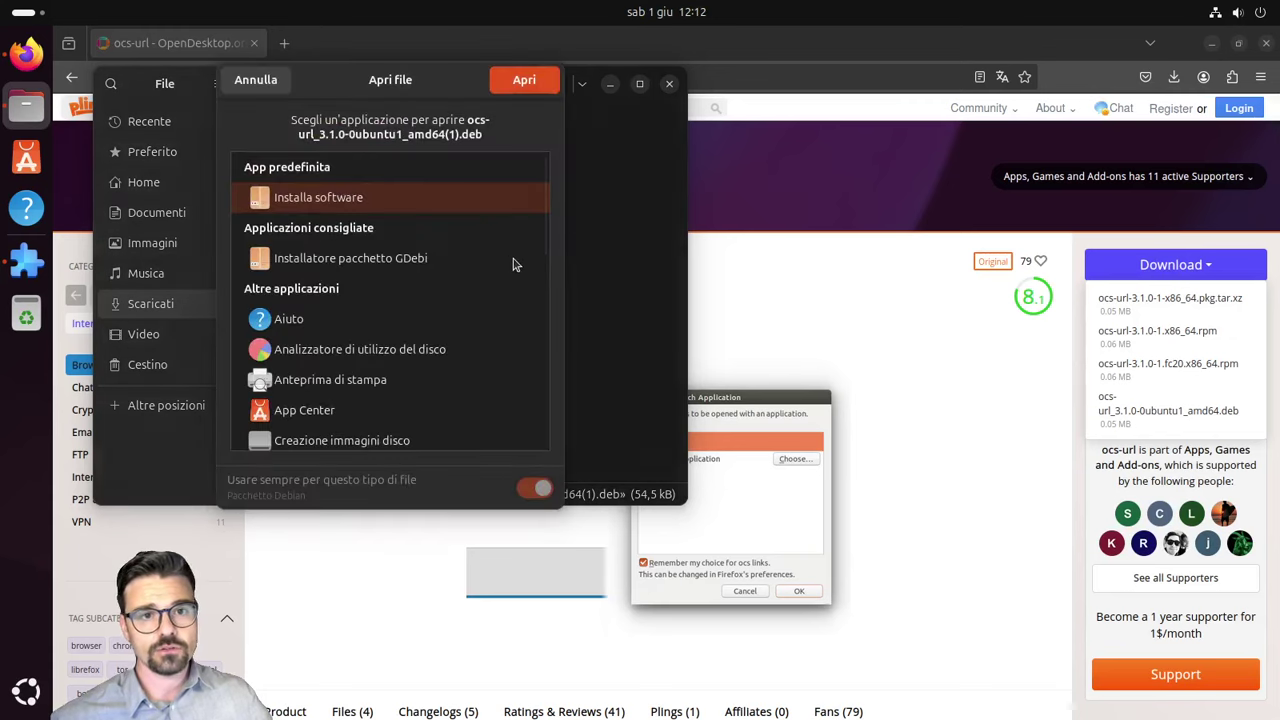
pyautogui.click(410, 268)
pyautogui.click(527, 86)
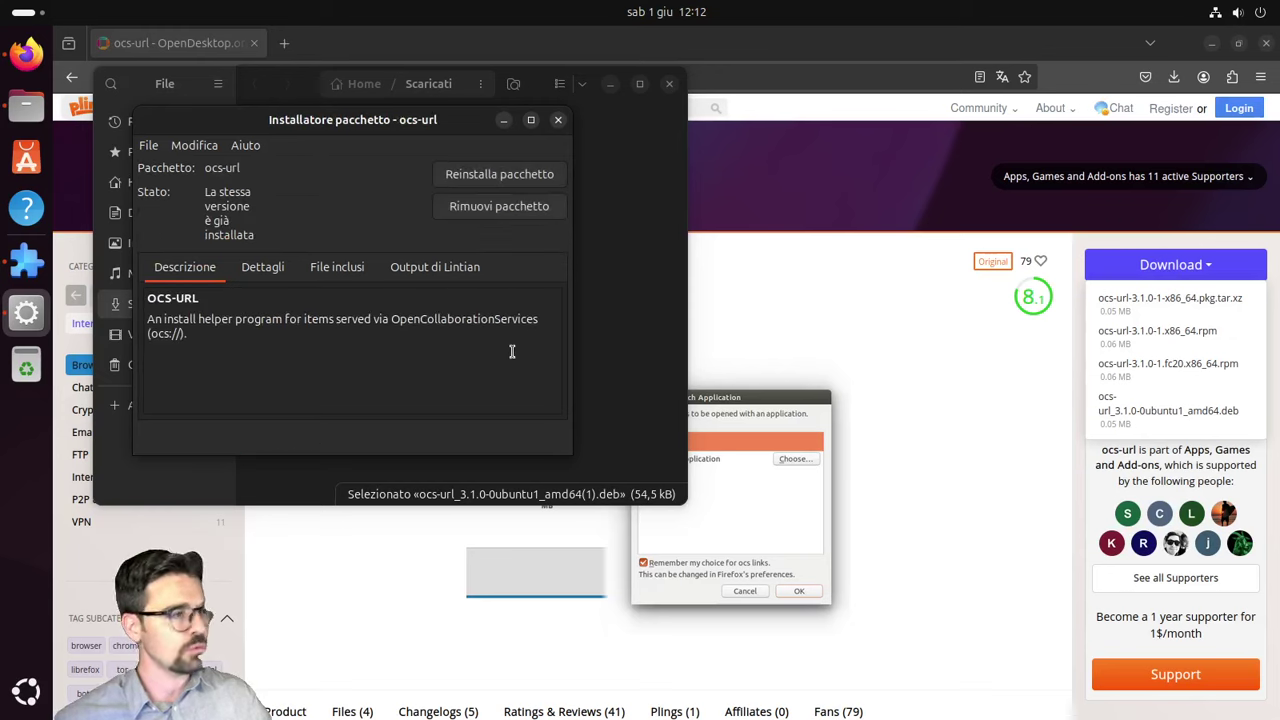
pyautogui.moveTo(404, 111); pyautogui.dragTo(535, 137)
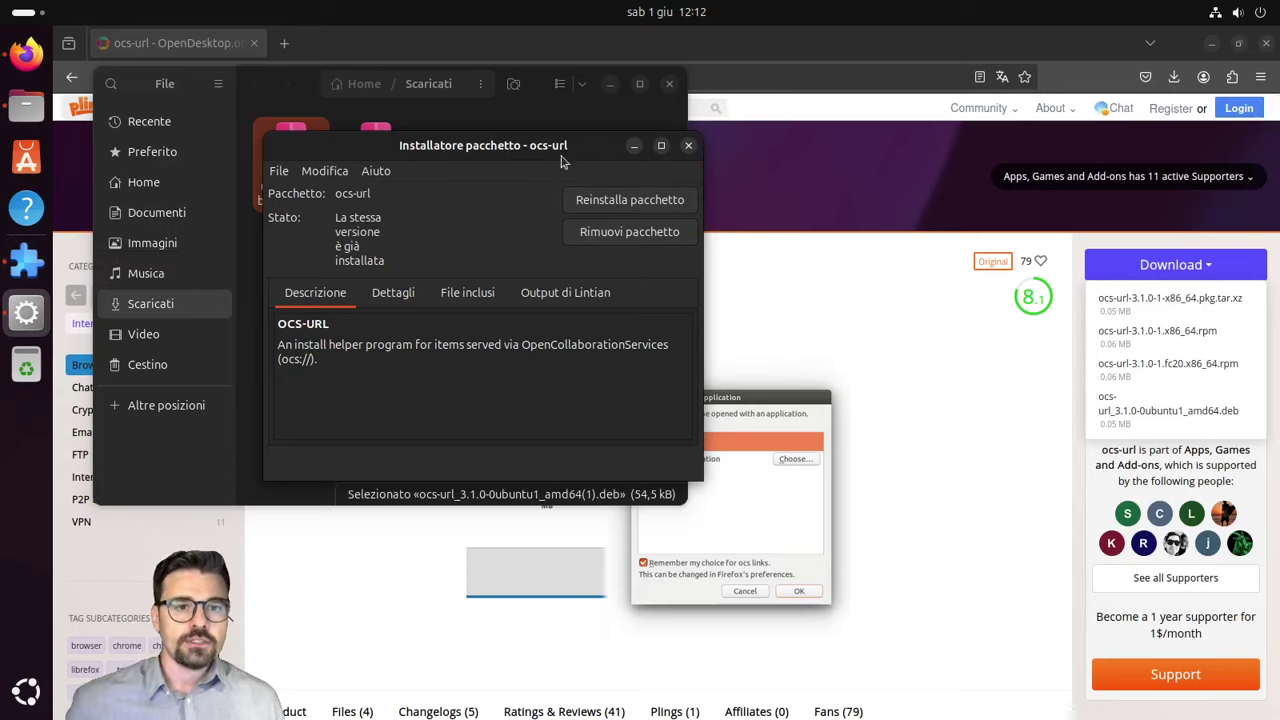
pyautogui.click(690, 146)
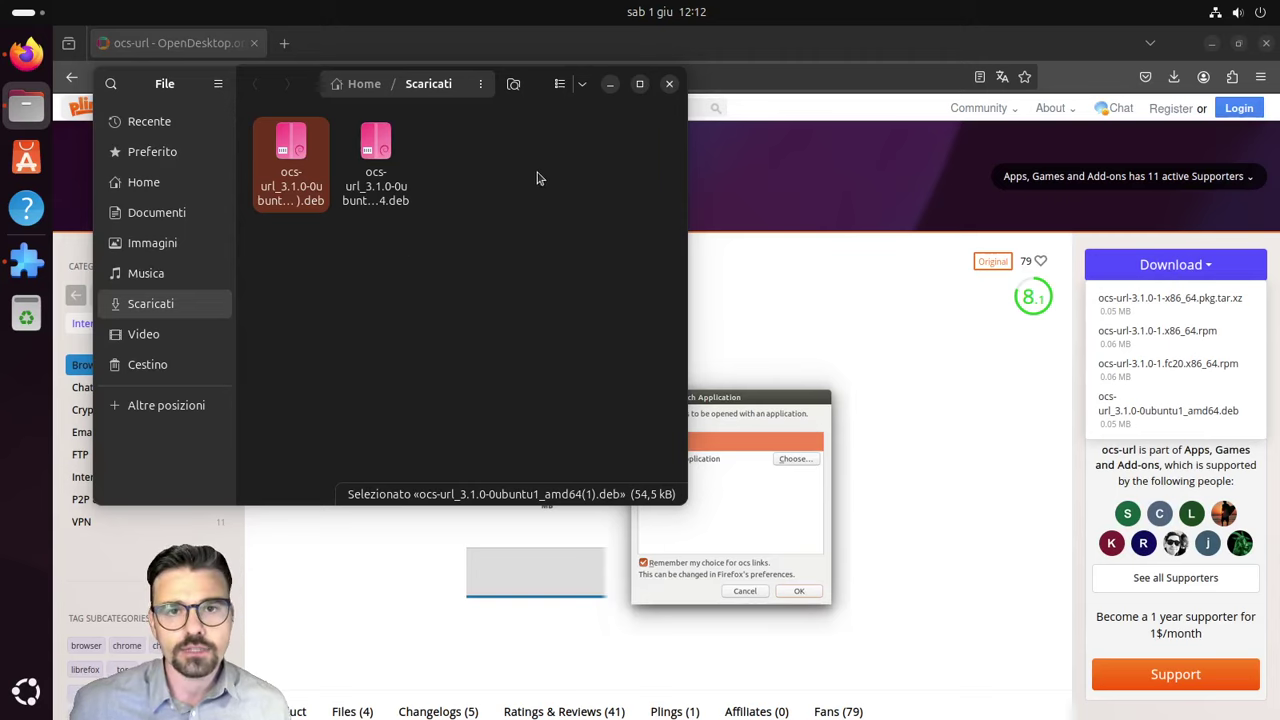
pyautogui.click(670, 85)
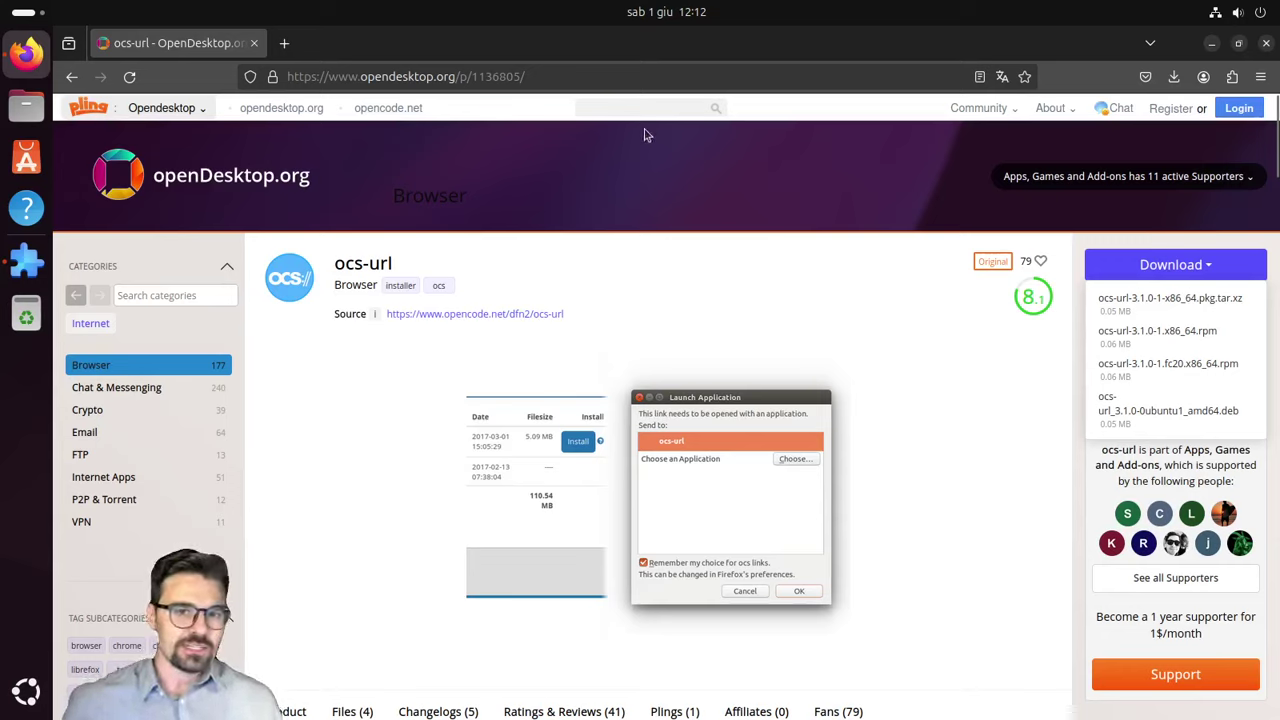
# Step: Go to gnome-look.org and dismiss the page translation offer
pyautogui.click(494, 70)
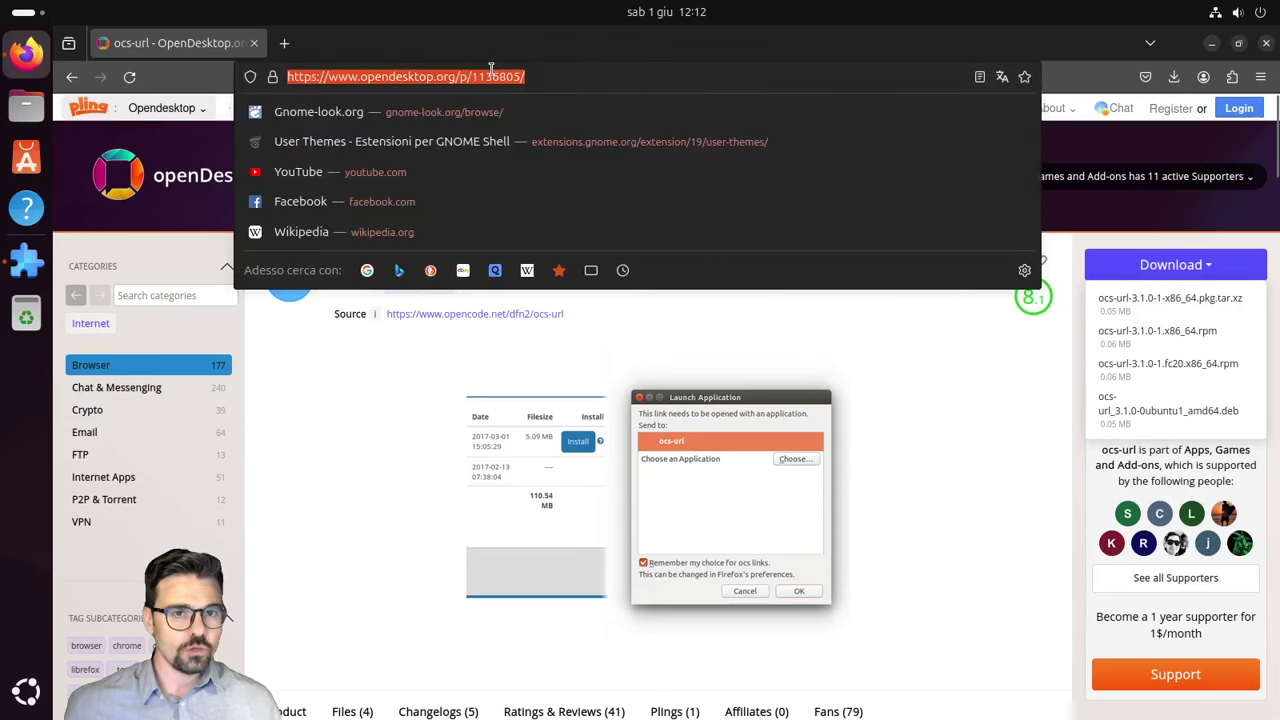
pyautogui.write('gnome-look.org/')
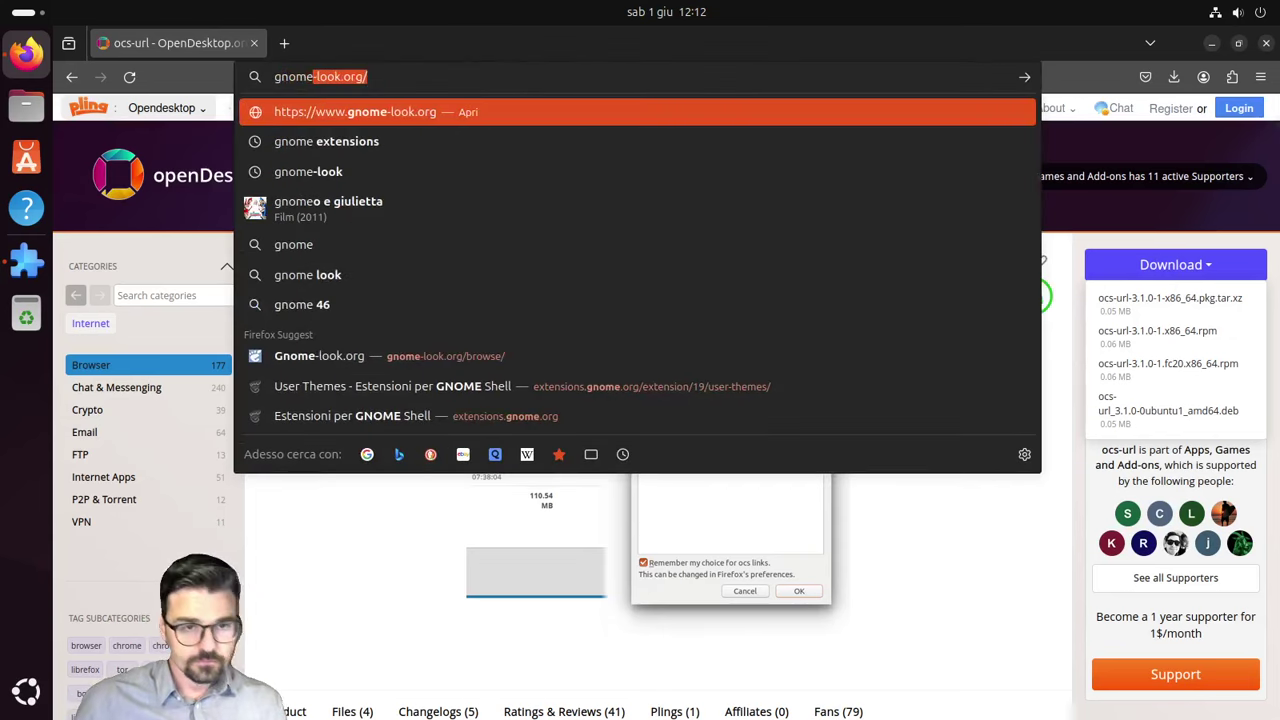
pyautogui.press('Return')
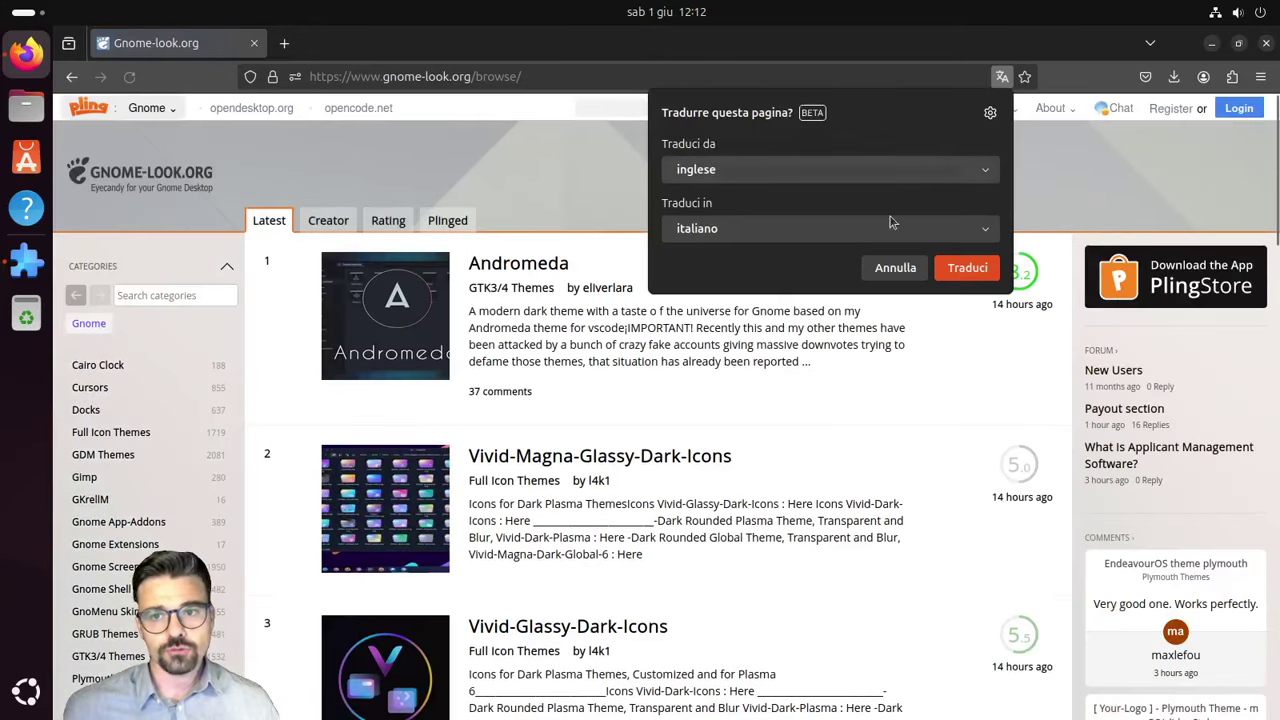
pyautogui.click(884, 268)
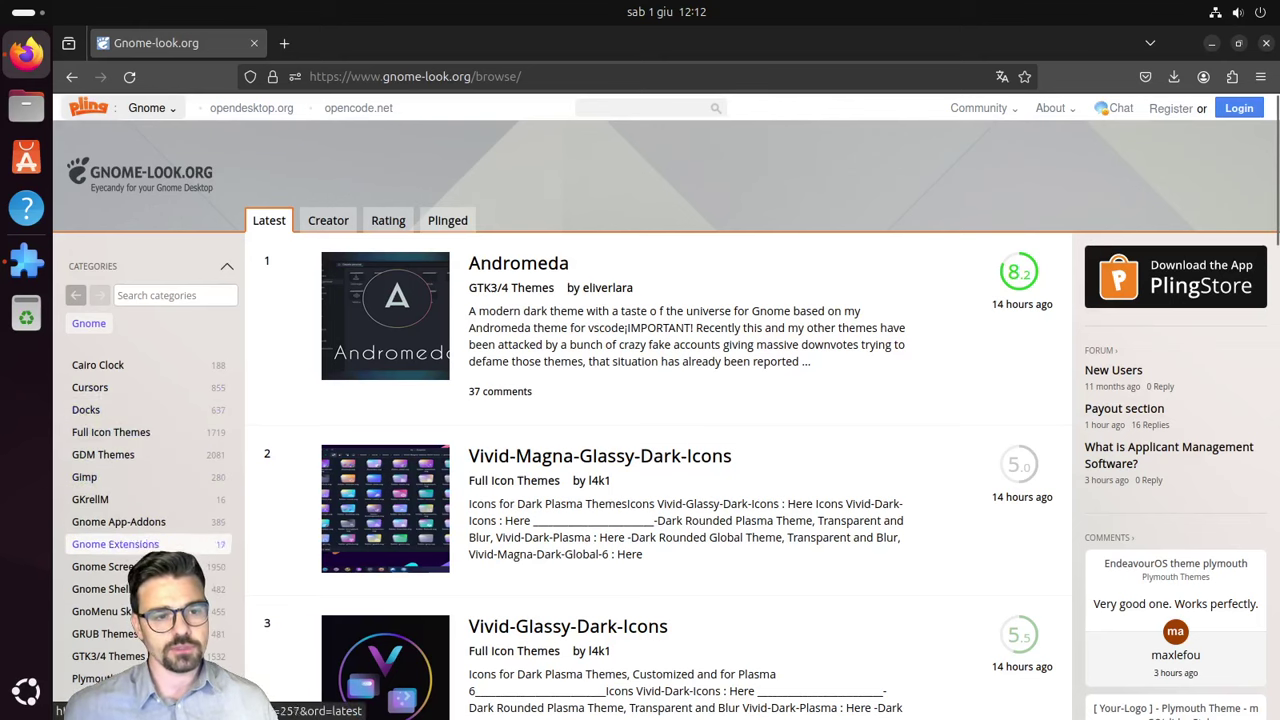
# Step: Look through the Gnome categories and open GTK3/4 Themes
pyautogui.scroll(-2, 113, 587)
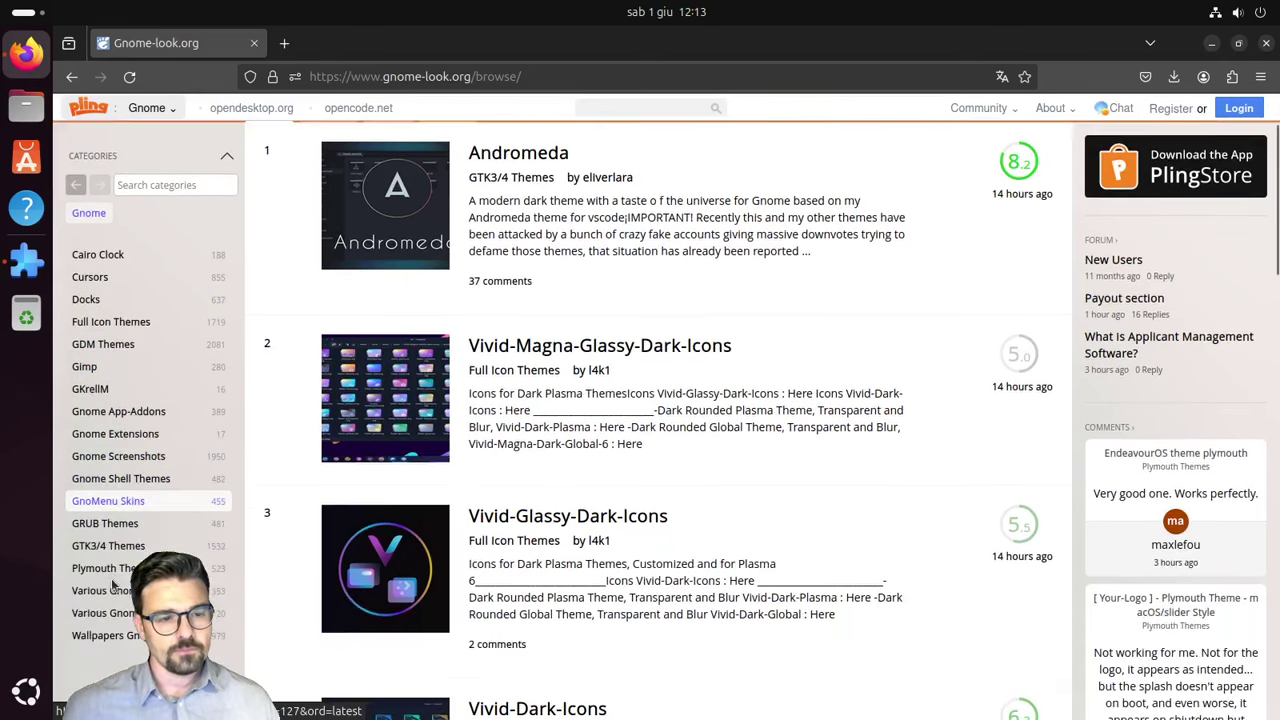
pyautogui.scroll(-3, 113, 587)
pyautogui.scroll(2, 113, 587)
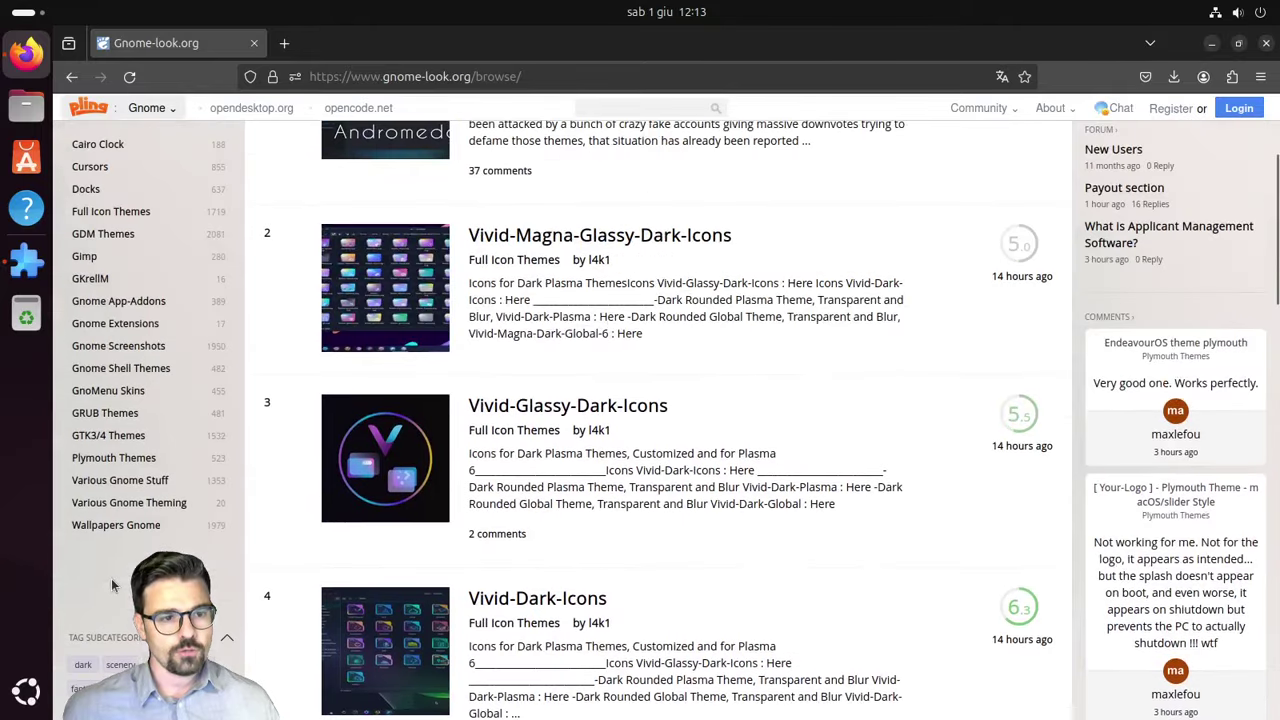
pyautogui.click(118, 436)
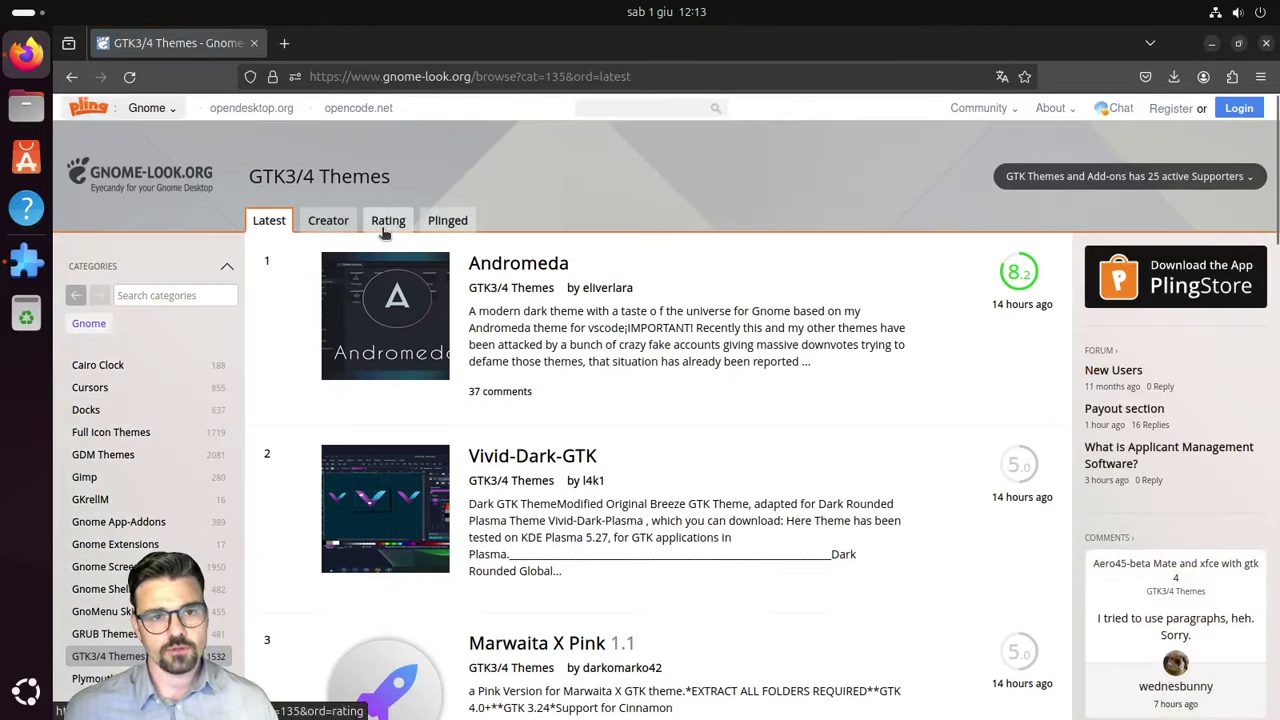
# Step: Order the GTK3/4 themes by Rating and by Plinged, and browse the plinged list
pyautogui.click(386, 224)
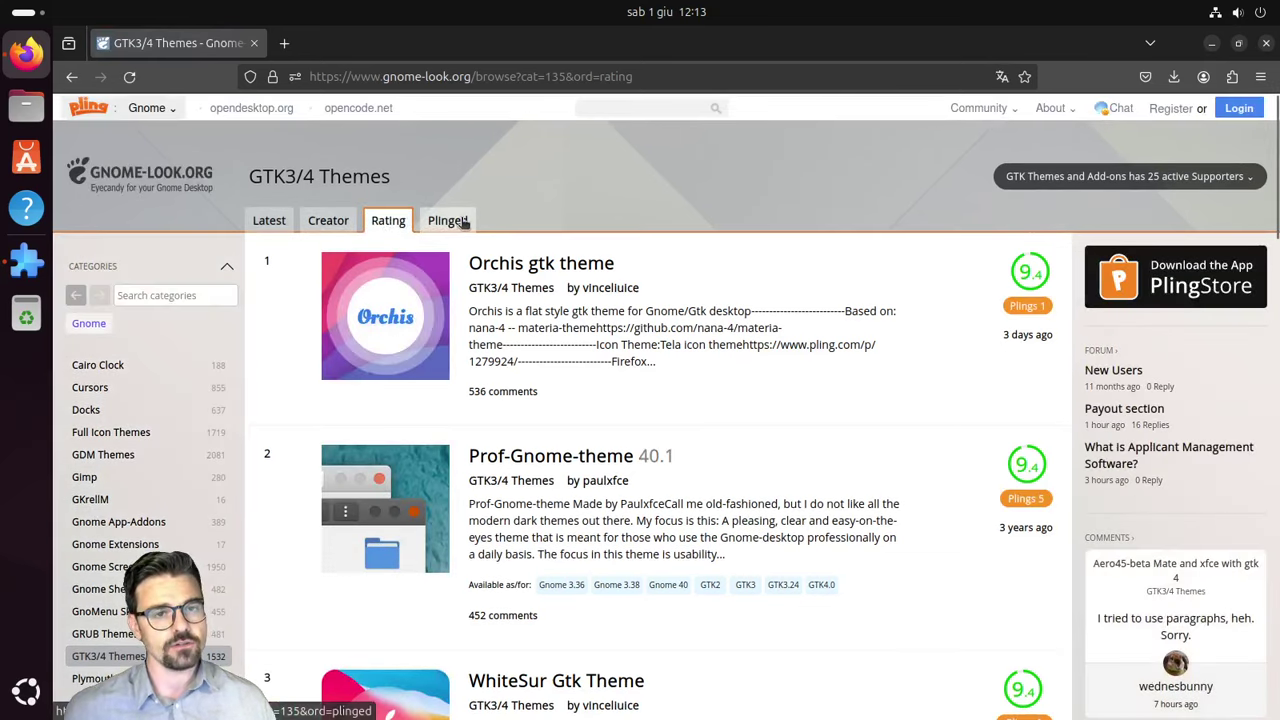
pyautogui.click(447, 221)
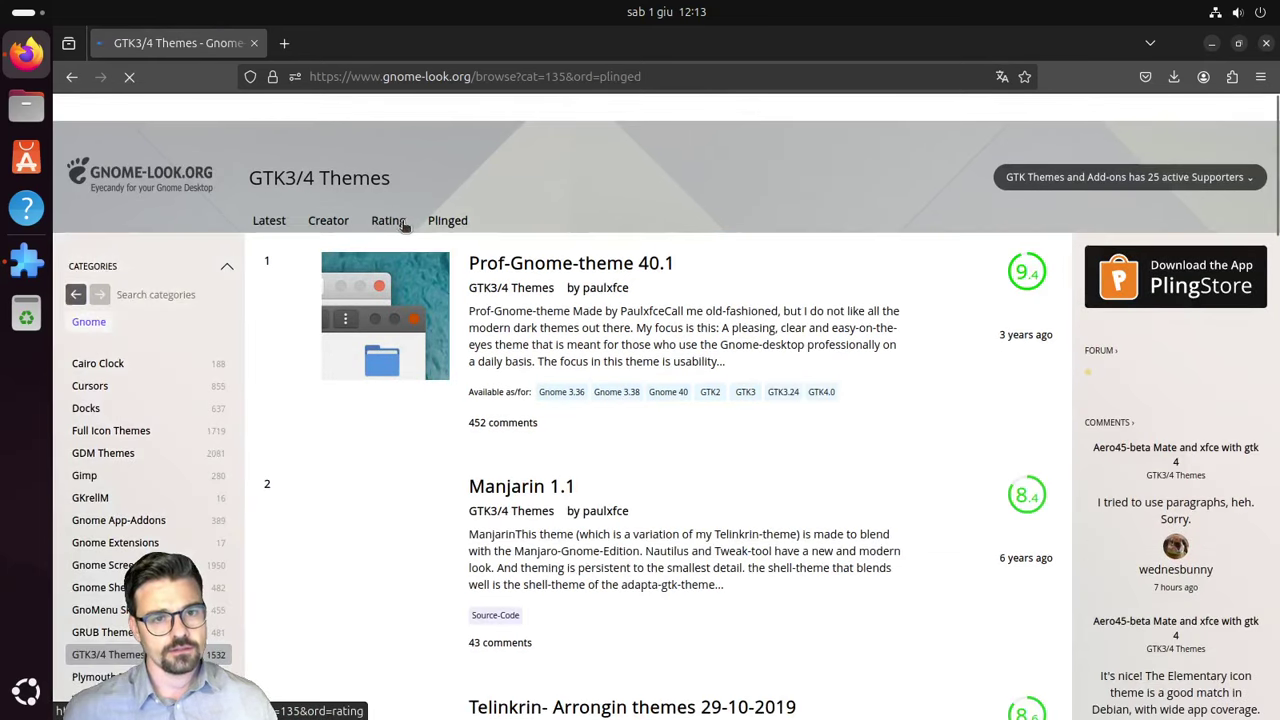
pyautogui.scroll(-10, 577, 366)
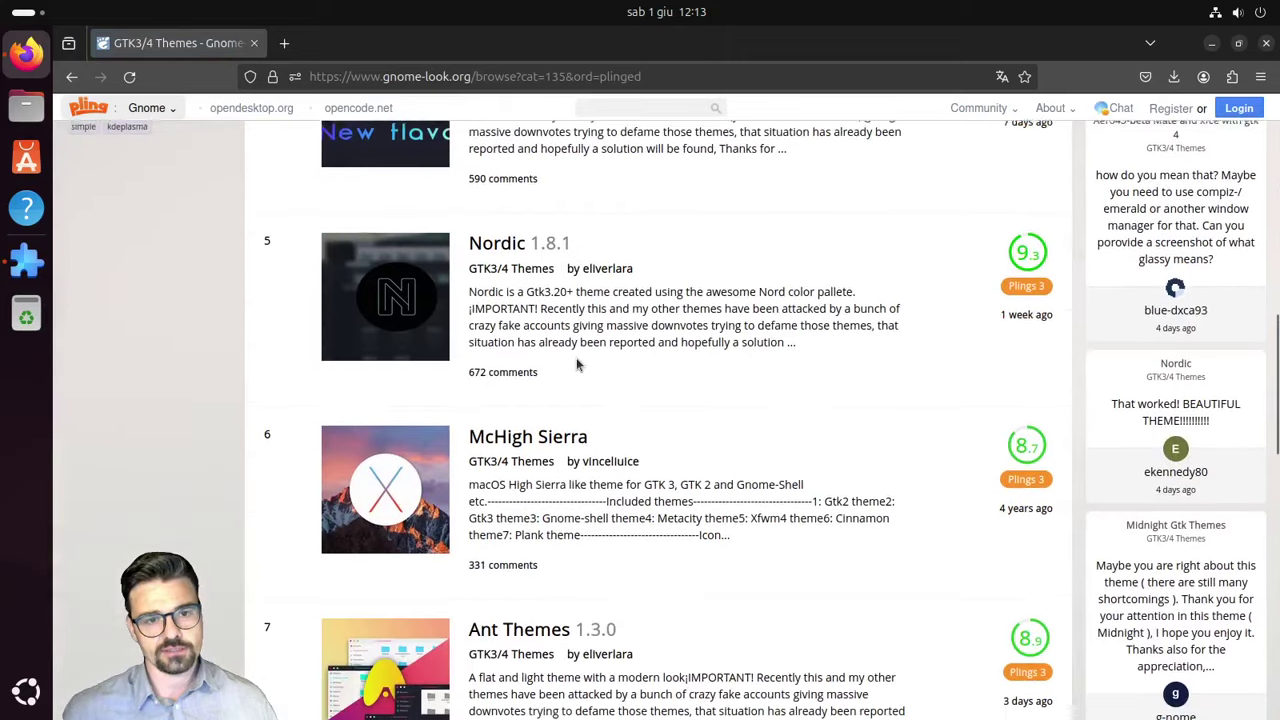
pyautogui.scroll(7, 577, 366)
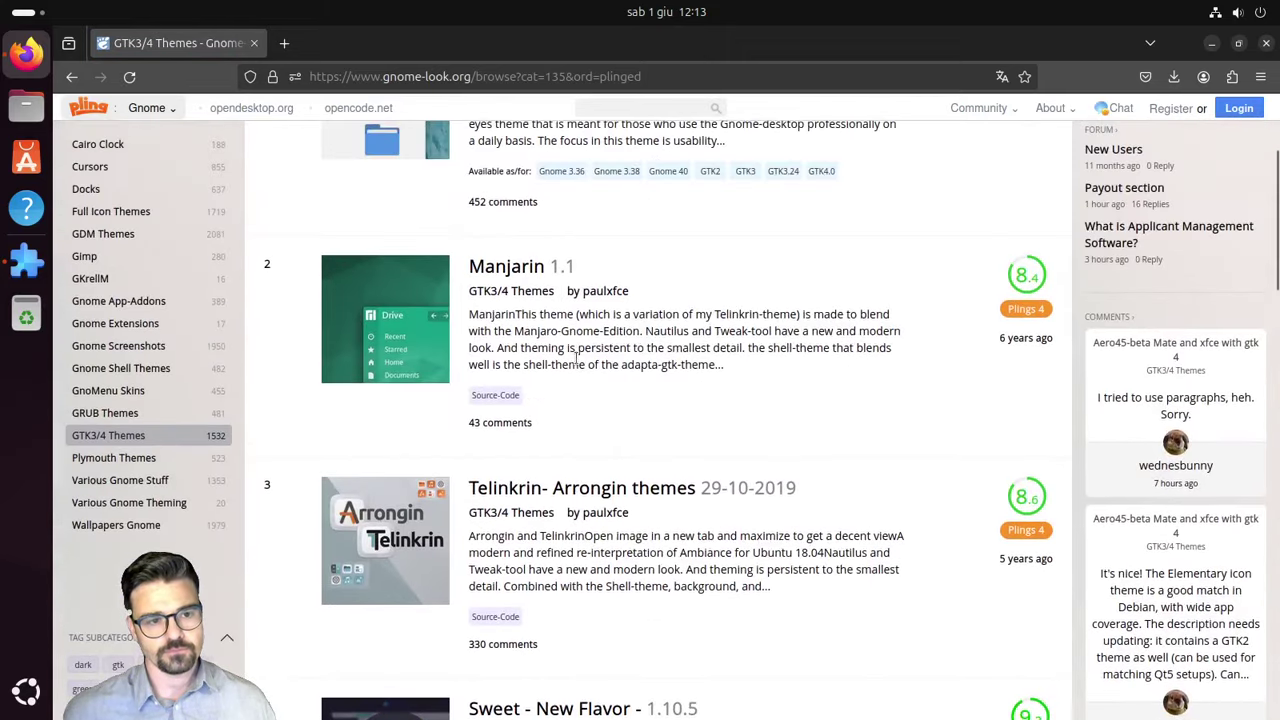
pyautogui.scroll(-6, 577, 366)
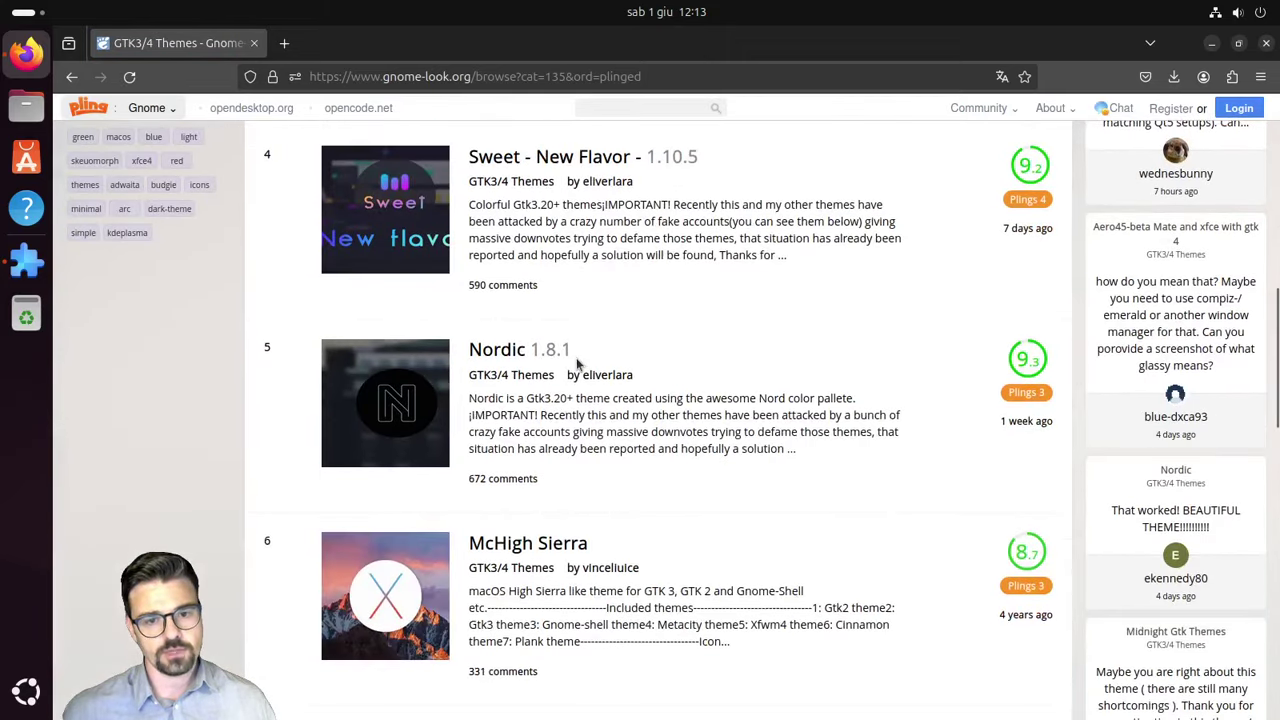
pyautogui.scroll(-6, 577, 366)
pyautogui.scroll(15, 577, 366)
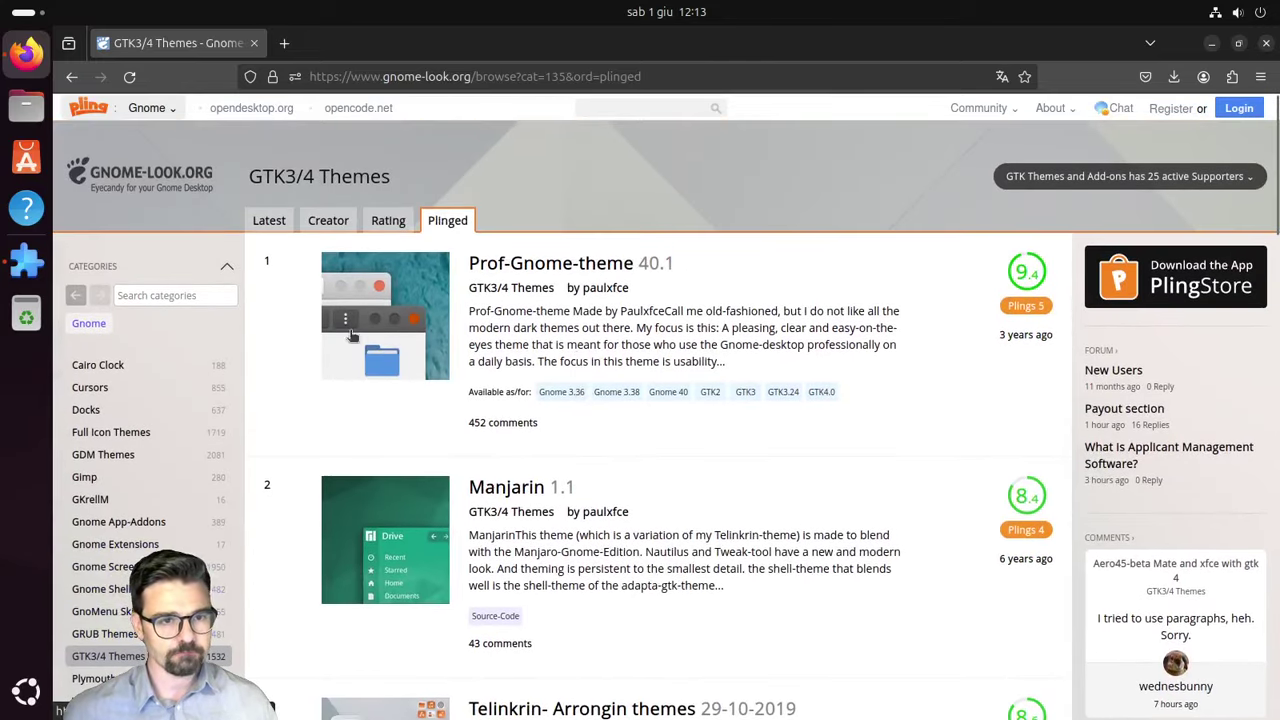
# Step: Order the themes by Rating again and open the WhiteSur Gtk Theme page
pyautogui.click(390, 224)
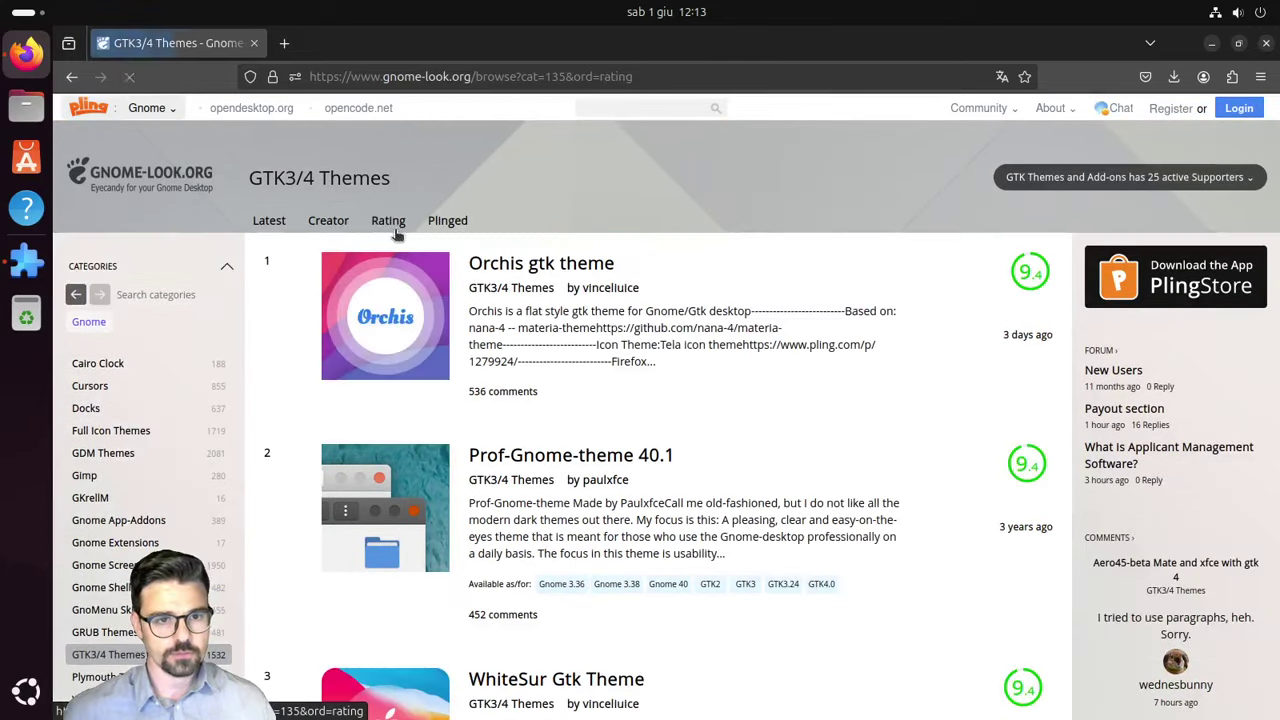
pyautogui.scroll(-5, 643, 410)
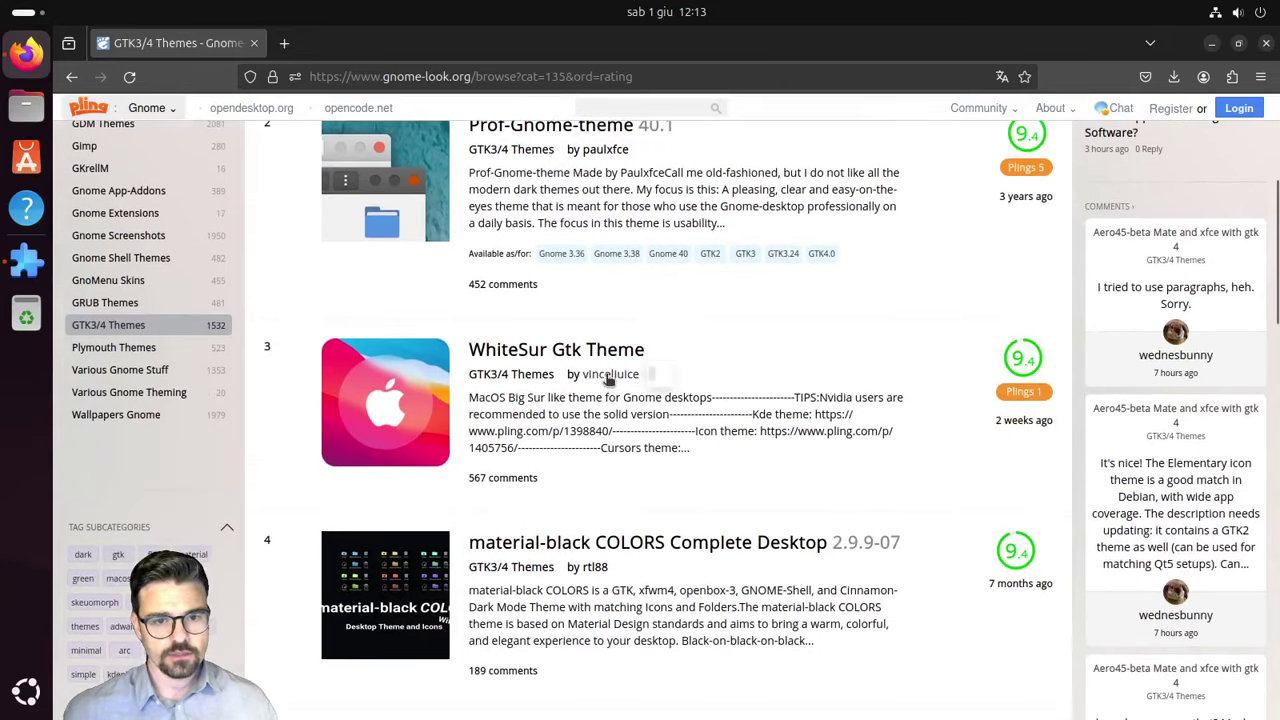
pyautogui.click(592, 352)
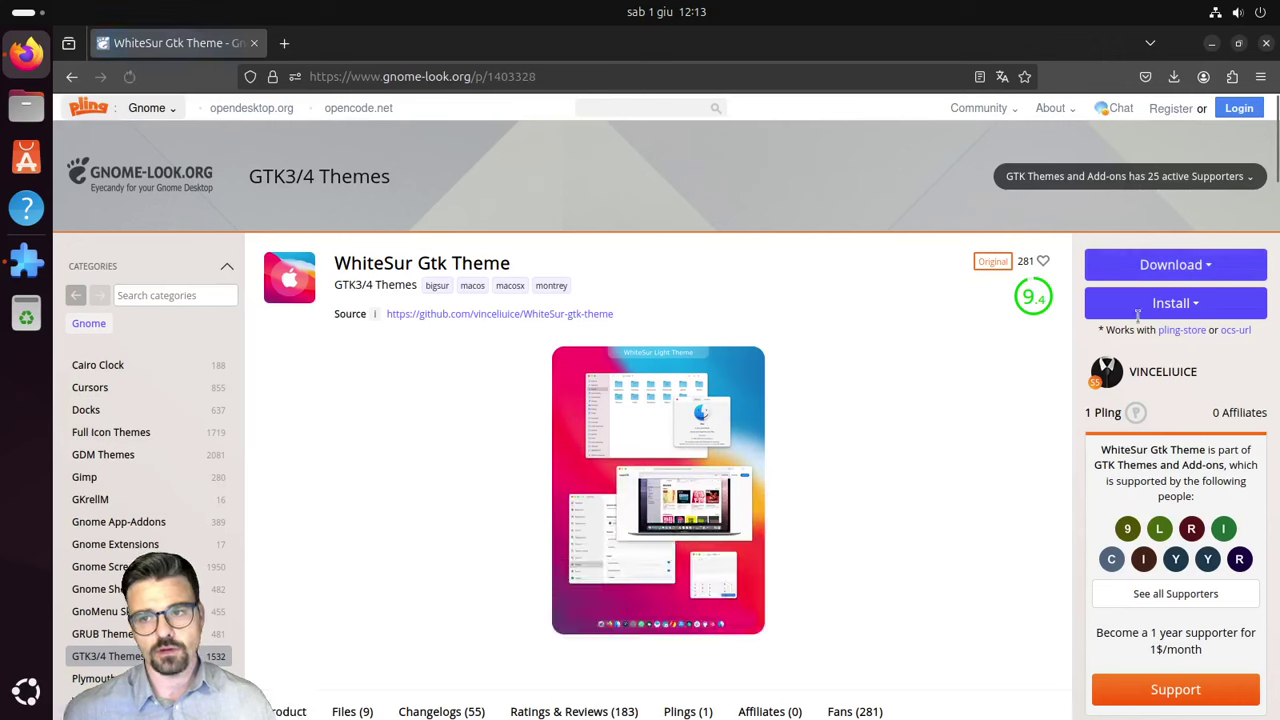
# Step: Install WhiteSur-Dark.tar.xz from the theme page through ocs-url and confirm the installation
pyautogui.click(1141, 311)
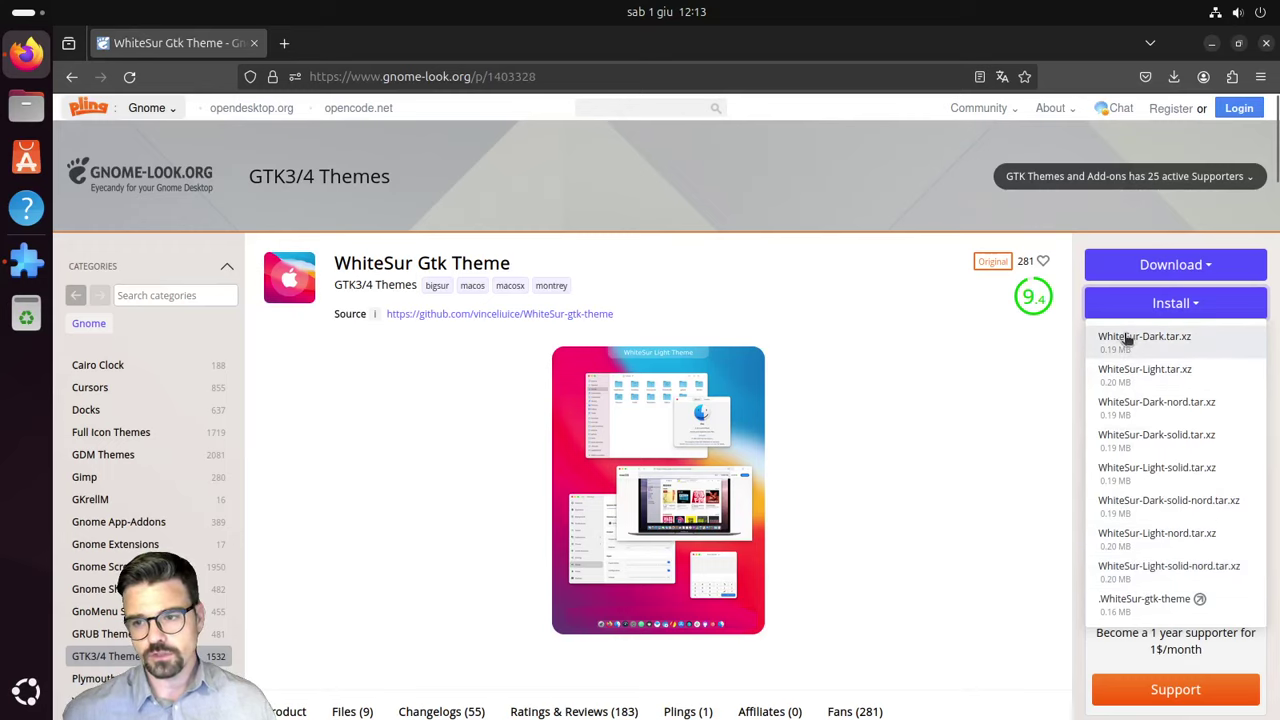
pyautogui.click(1128, 338)
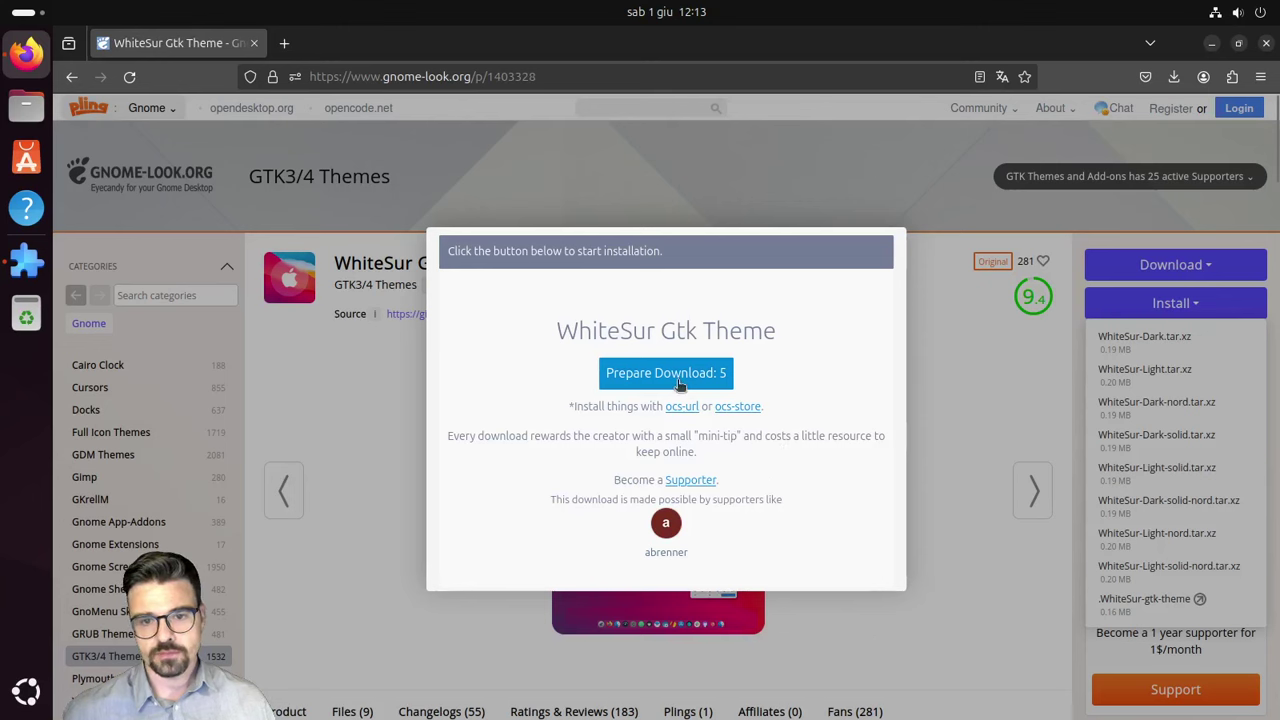
pyautogui.click(673, 381)
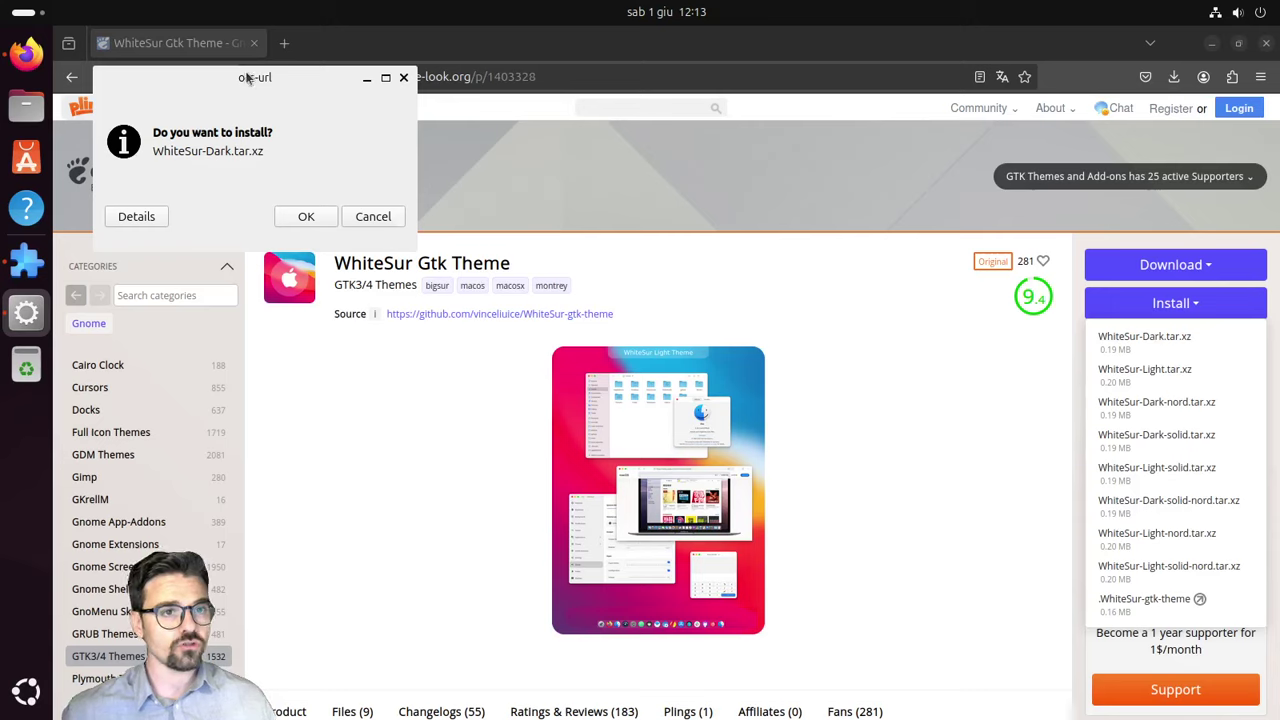
pyautogui.moveTo(254, 77); pyautogui.dragTo(405, 117)
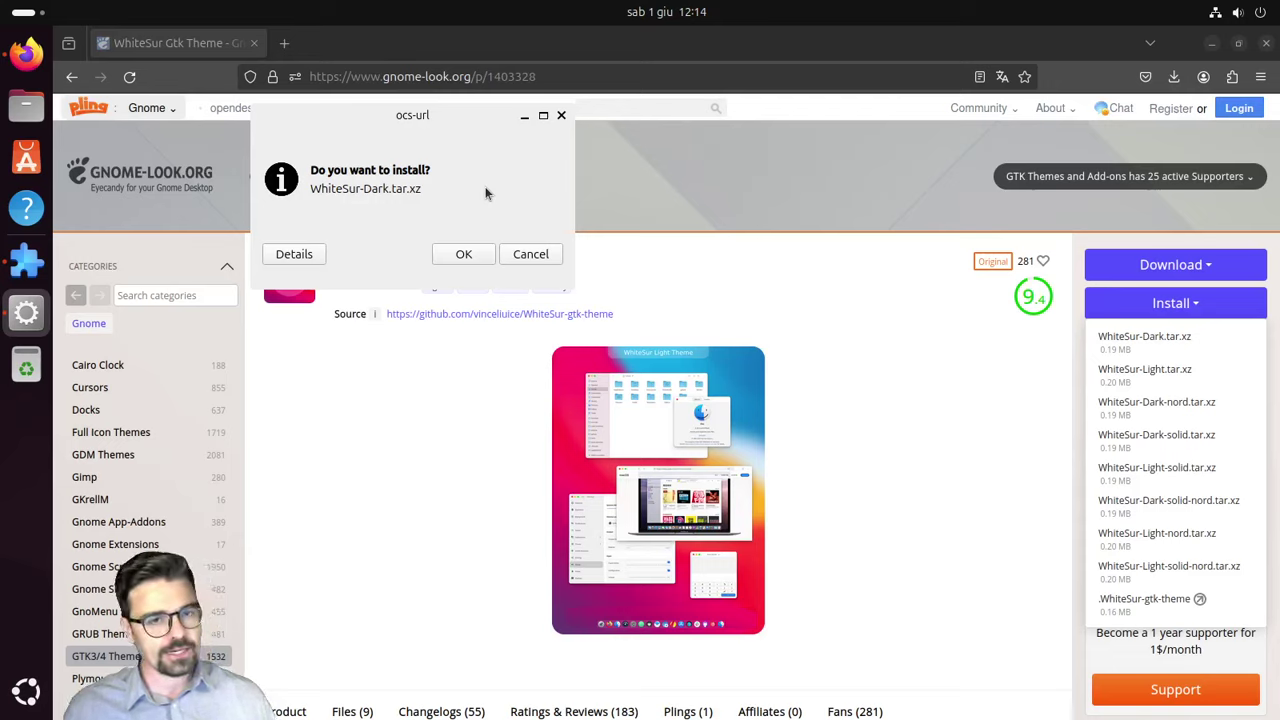
pyautogui.click(463, 254)
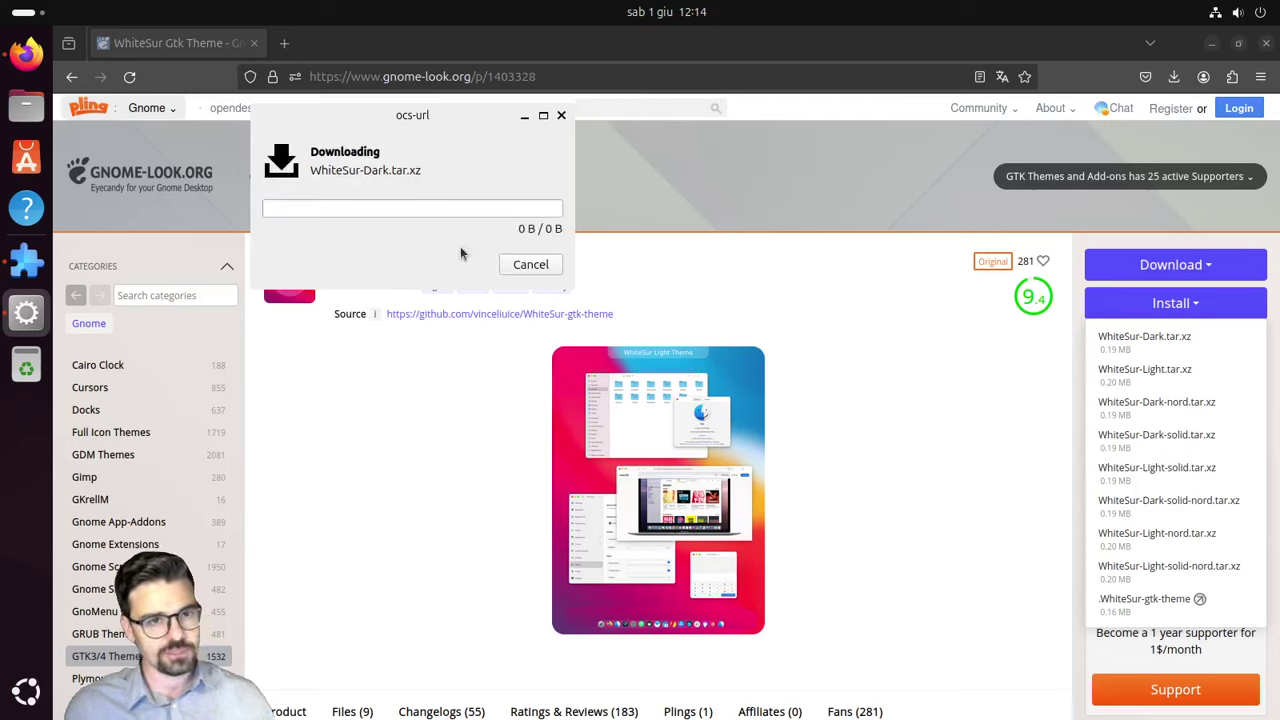
# Step: Close the ocs-url window, browse the Full Icon Themes category and open the WhiteSur icon theme page
pyautogui.click(561, 115)
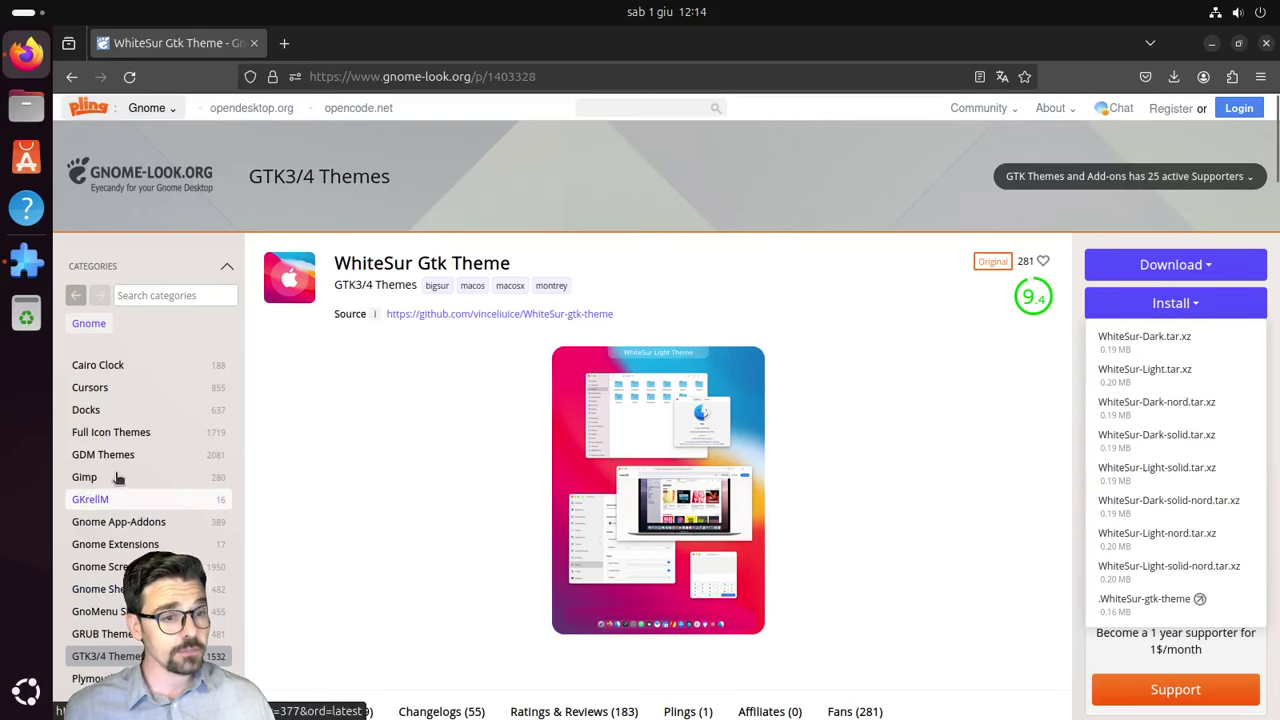
pyautogui.click(116, 441)
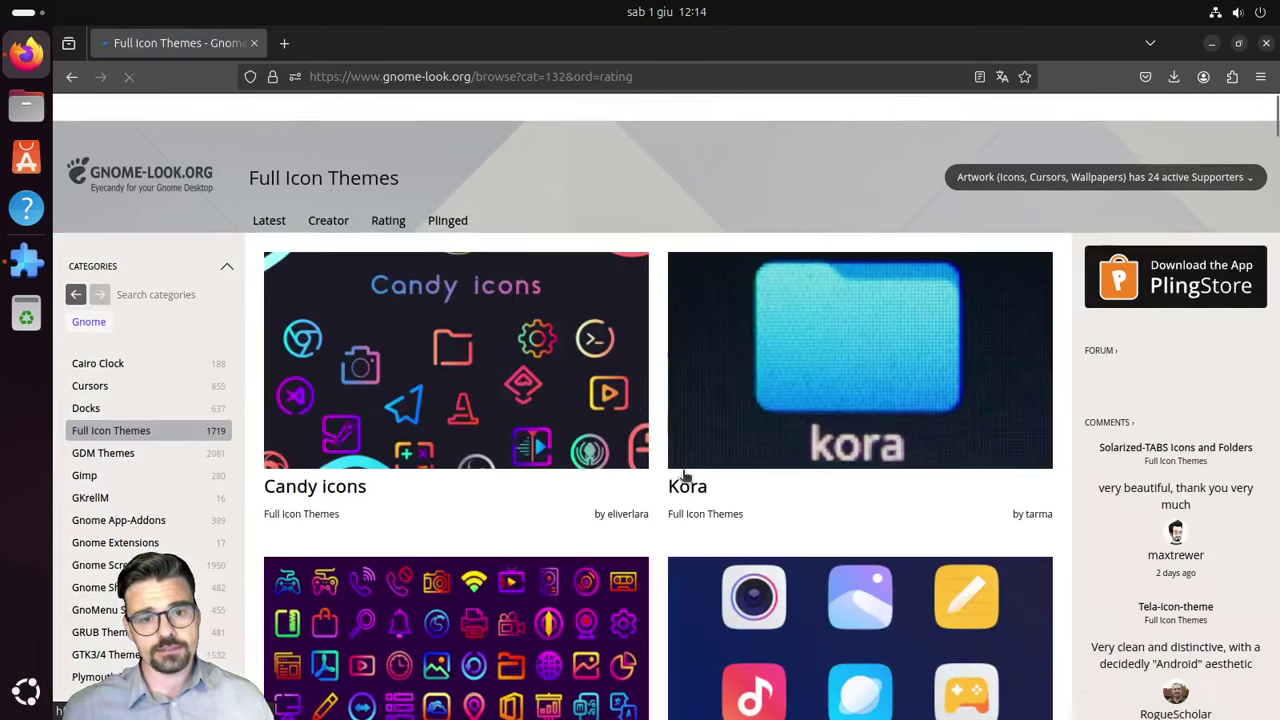
pyautogui.scroll(-3, 686, 474)
pyautogui.scroll(-10, 686, 474)
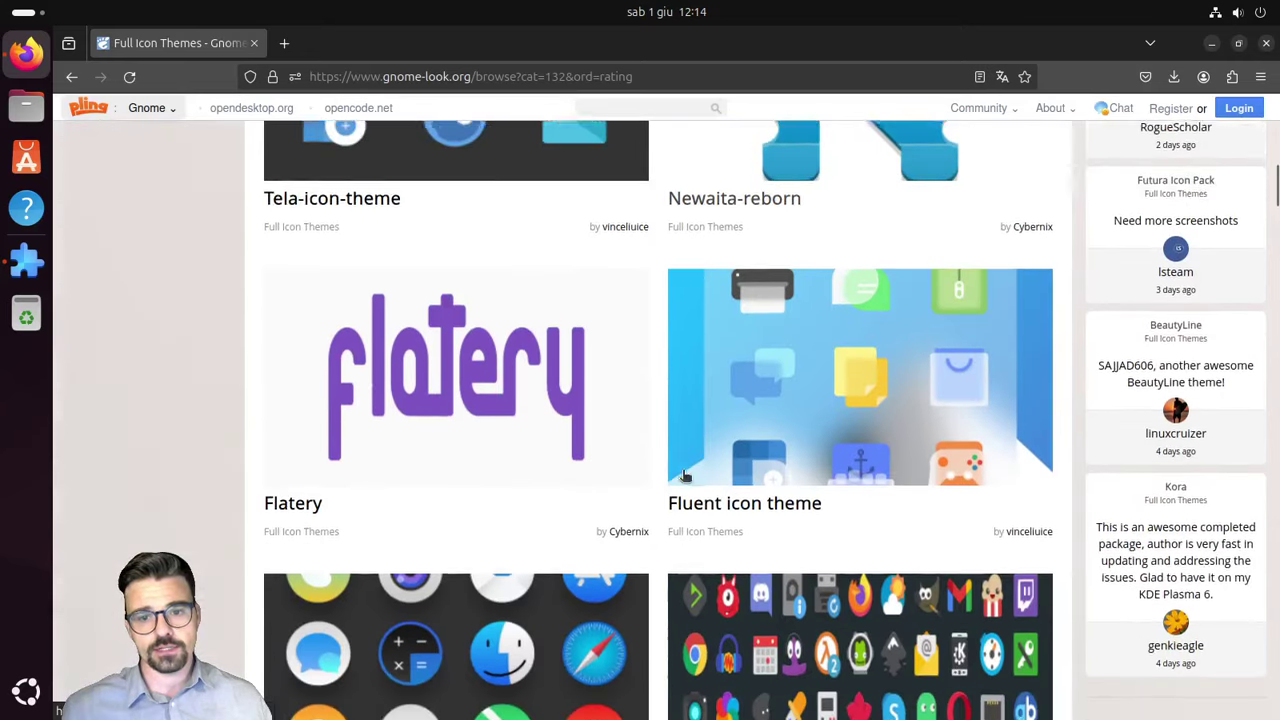
pyautogui.scroll(-10, 686, 474)
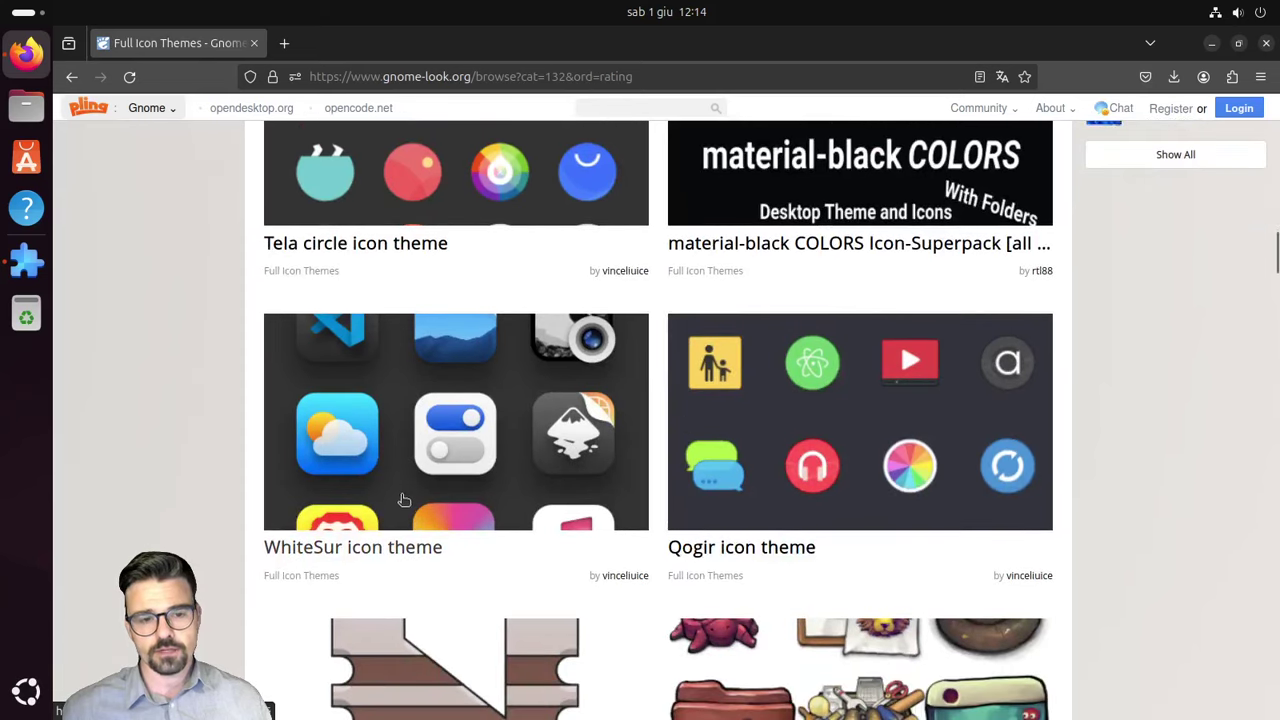
pyautogui.click(448, 472)
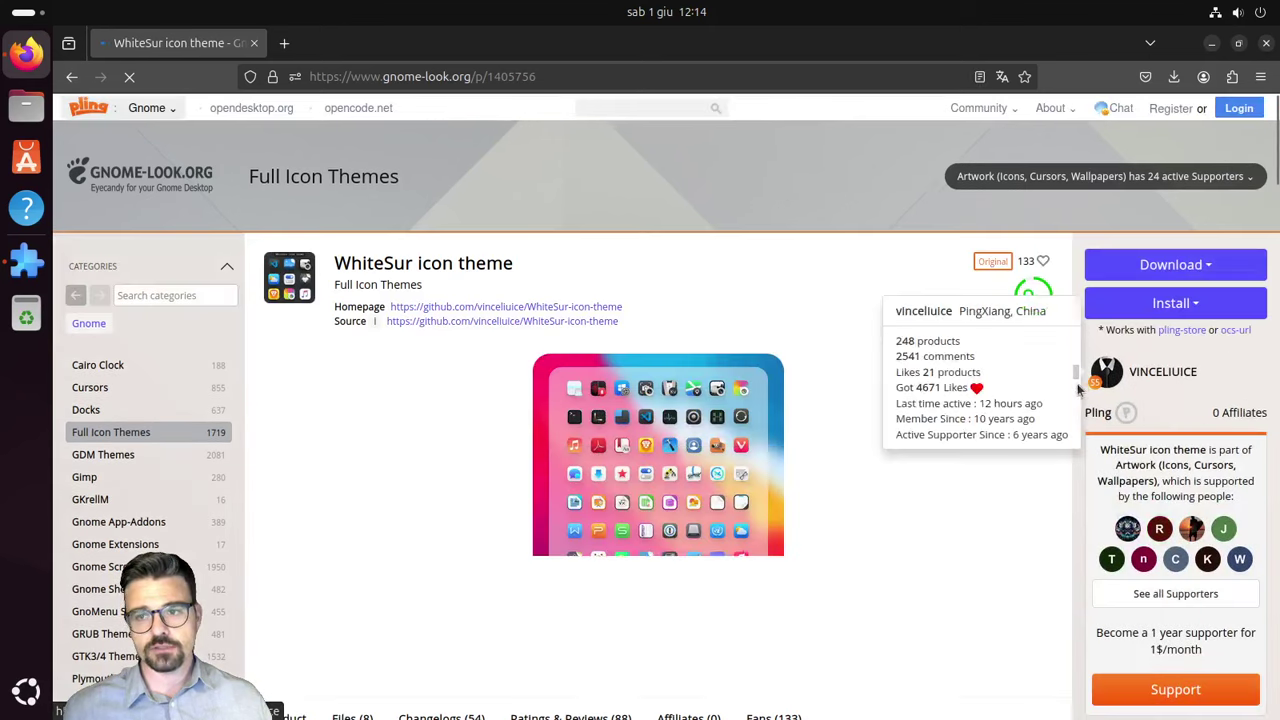
# Step: Install 01-WhiteSur.tar.xz from the icon theme page through ocs-url, and close the installer and the browser
pyautogui.click(1216, 316)
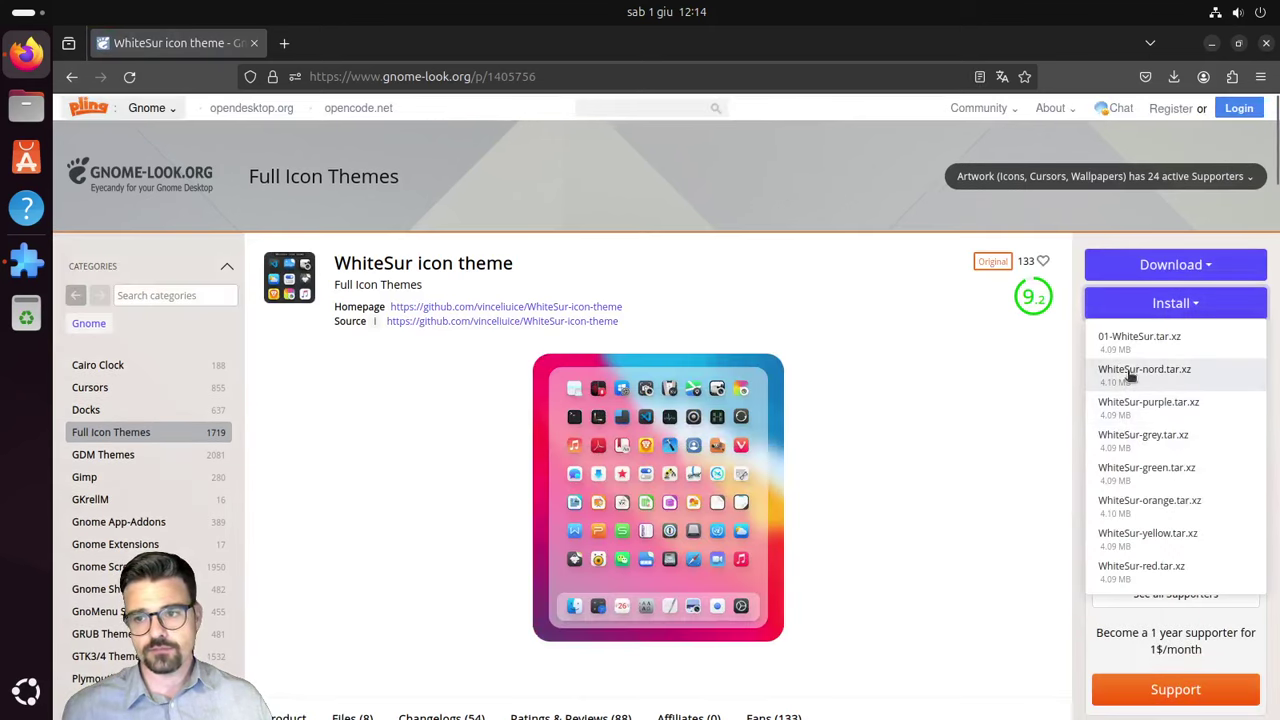
pyautogui.click(1127, 351)
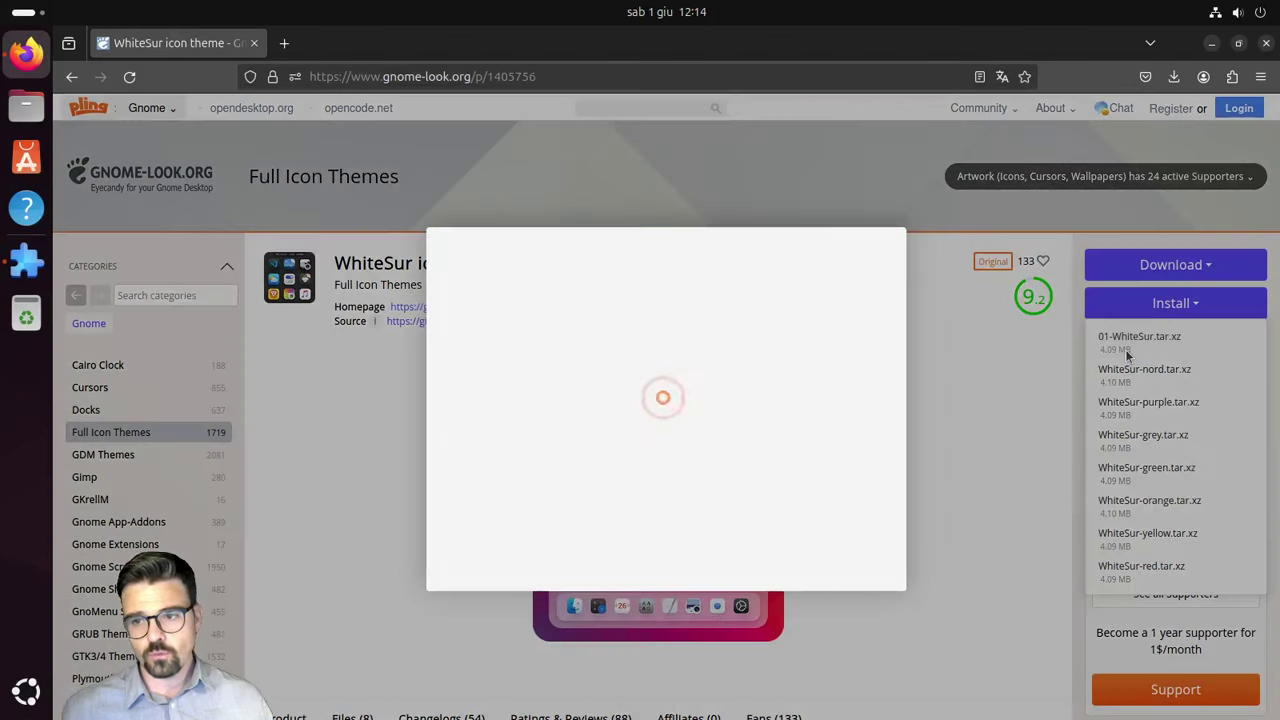
pyautogui.click(687, 378)
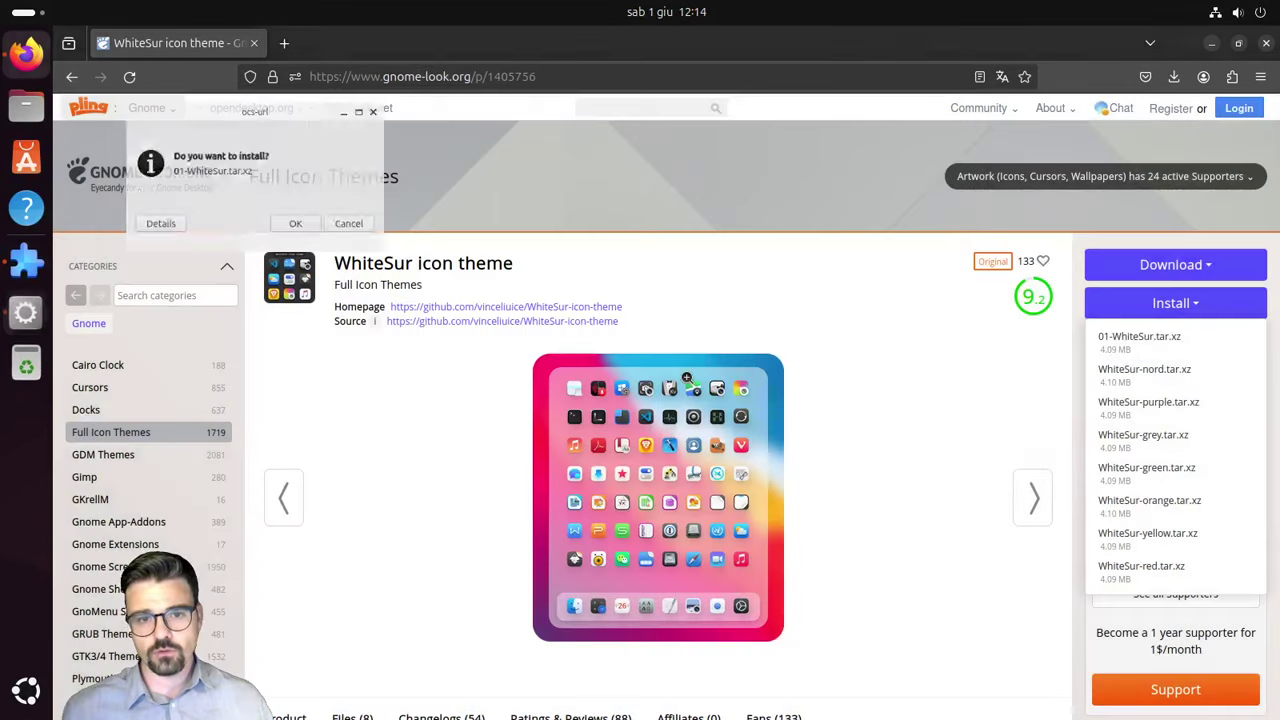
pyautogui.click(306, 217)
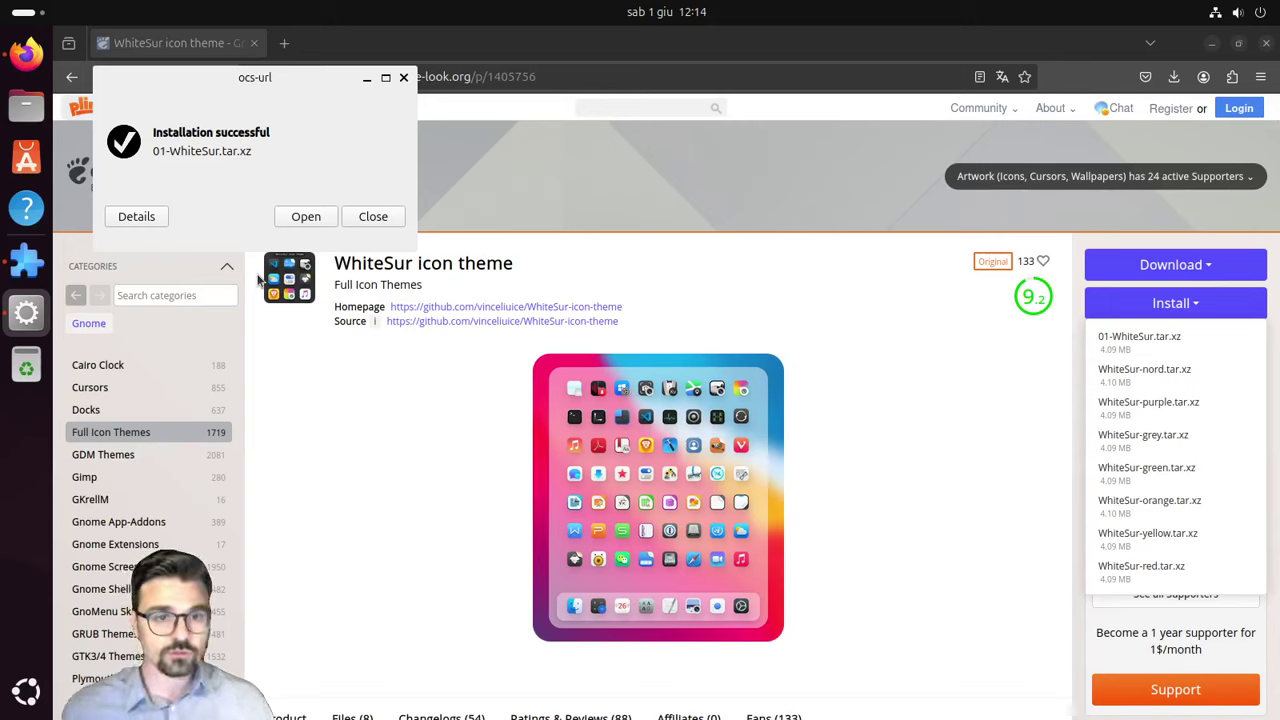
pyautogui.click(382, 216)
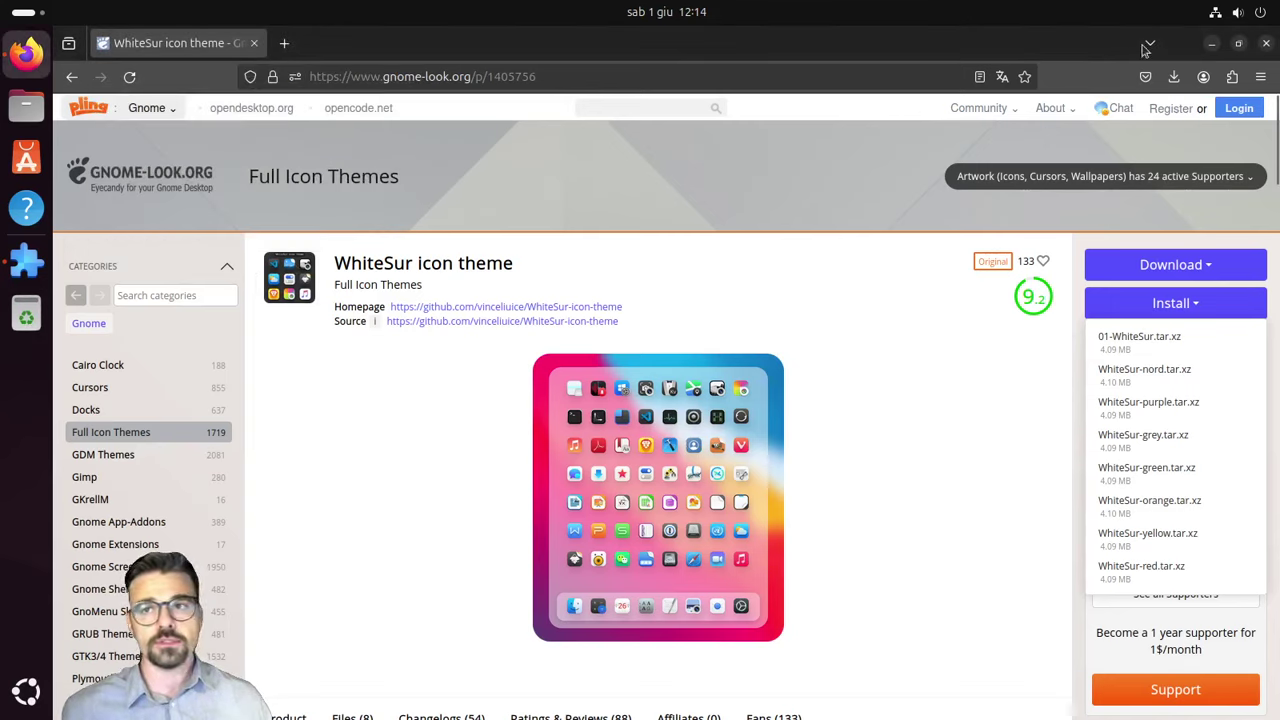
pyautogui.click(1267, 46)
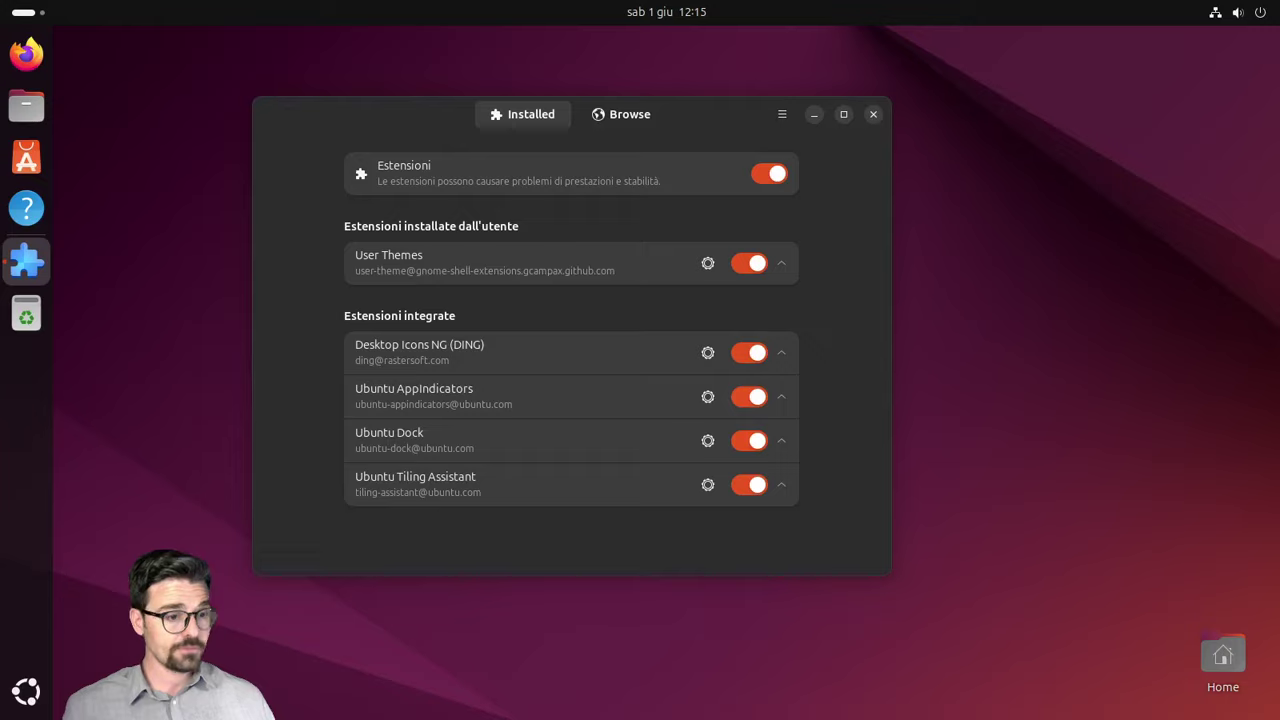
# Step: Switch to GNOME Software, search for "persona" and open the Personalizzazioni di GNOME page
pyautogui.click(26, 690)
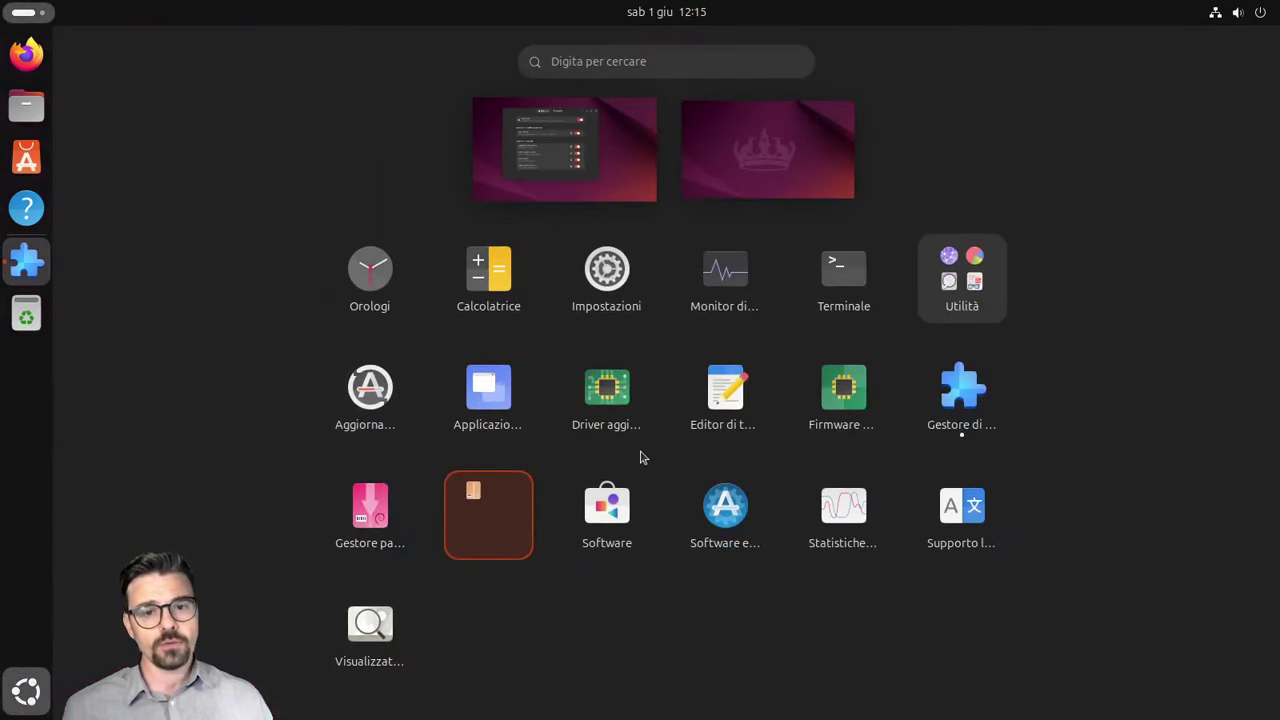
pyautogui.click(607, 510)
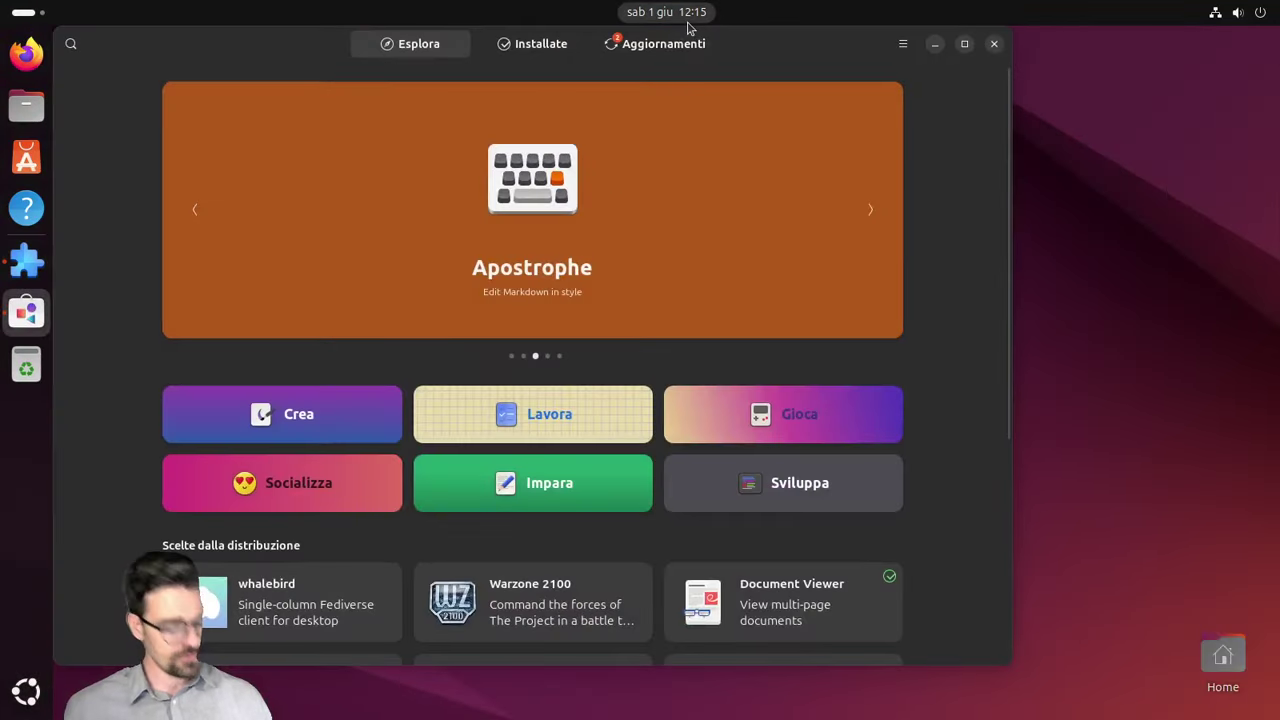
pyautogui.write('persona')
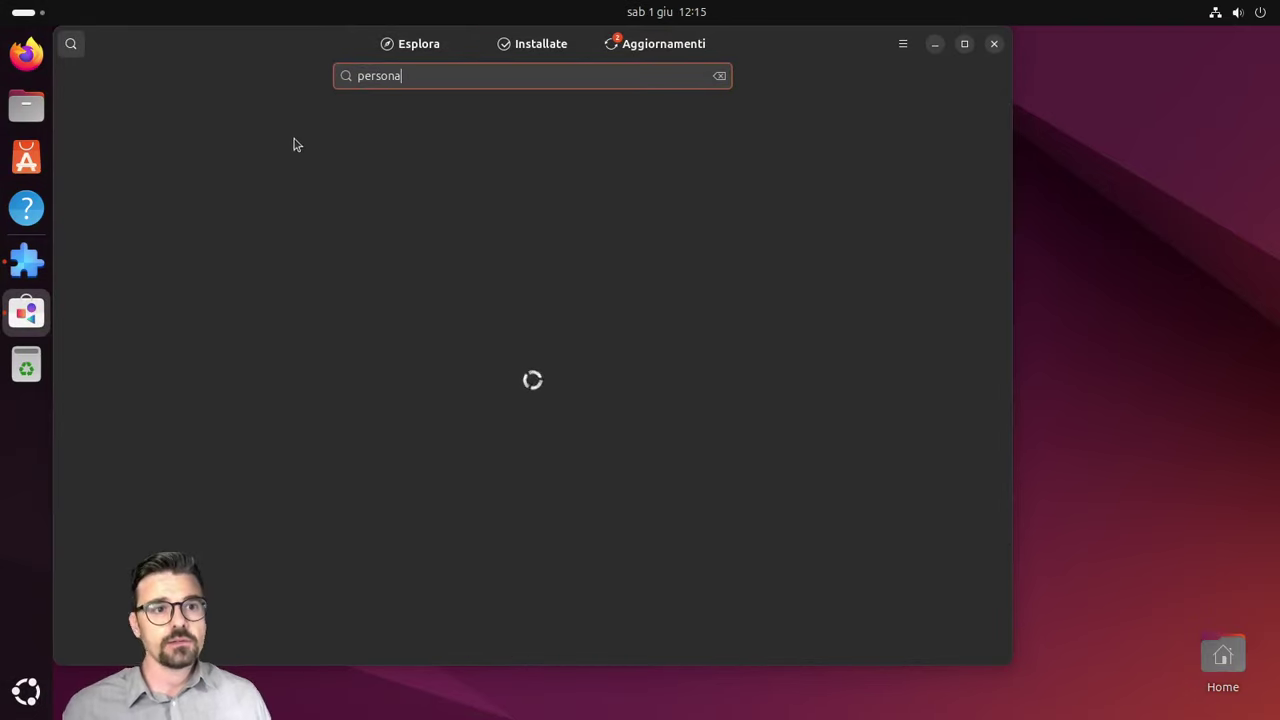
pyautogui.click(481, 158)
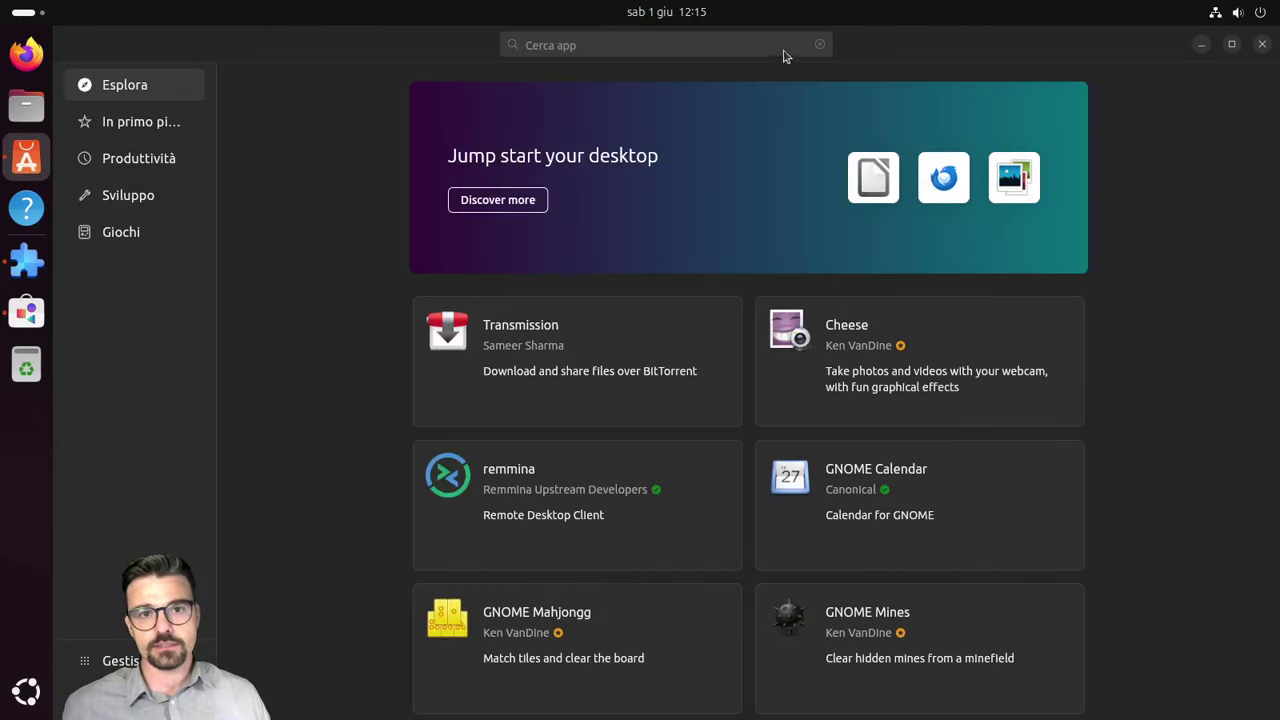
# Step: Search the Ubuntu App Center for "personalizz" and close the App Center
pyautogui.write('personalizz')
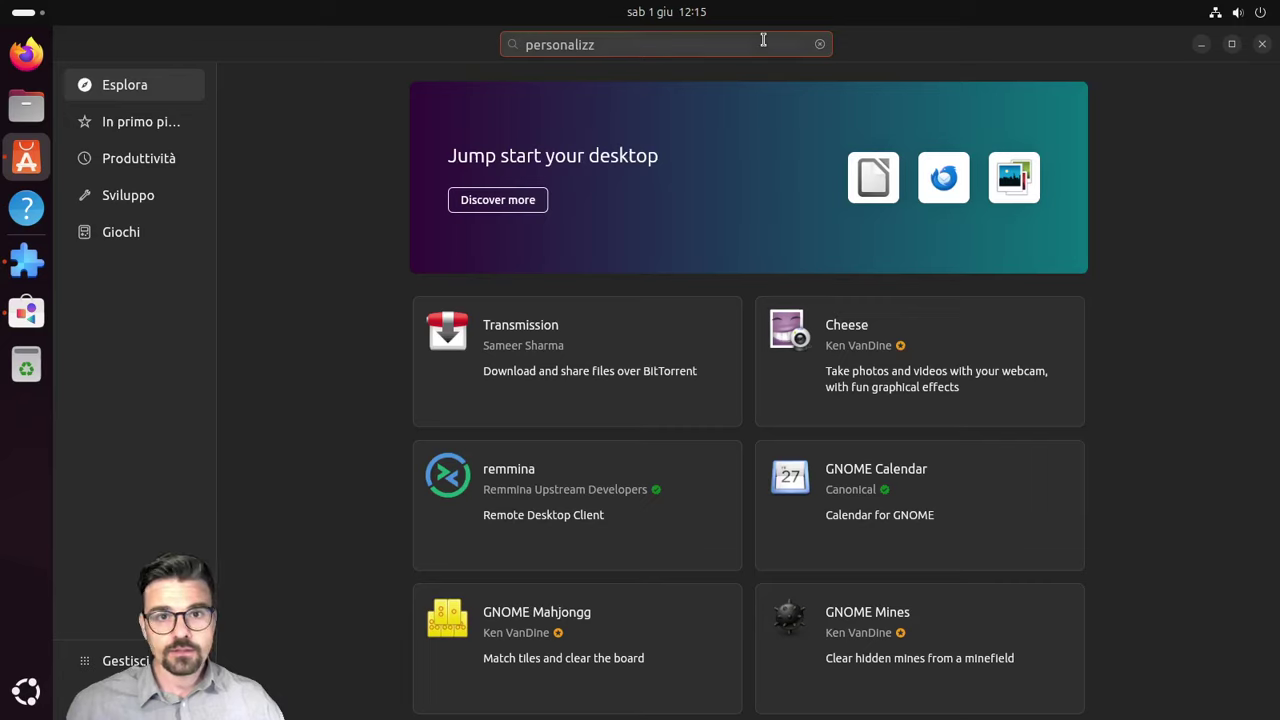
pyautogui.press('Return')
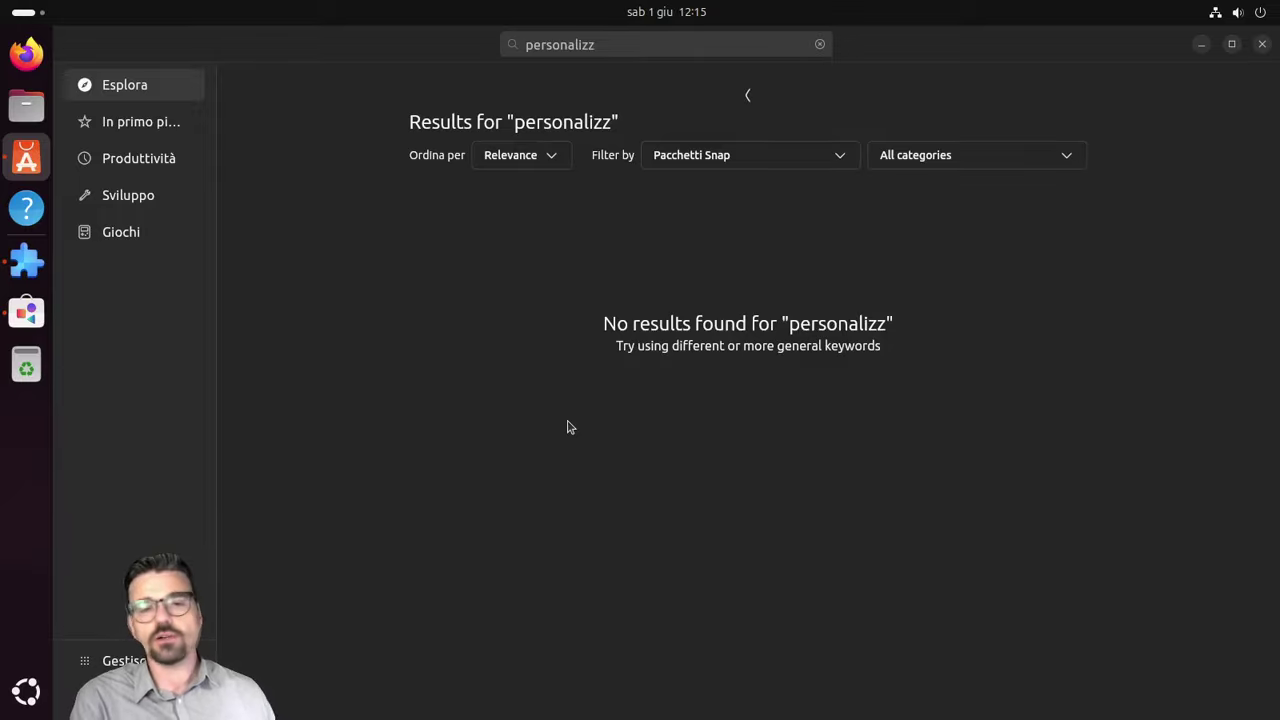
pyautogui.click(1264, 46)
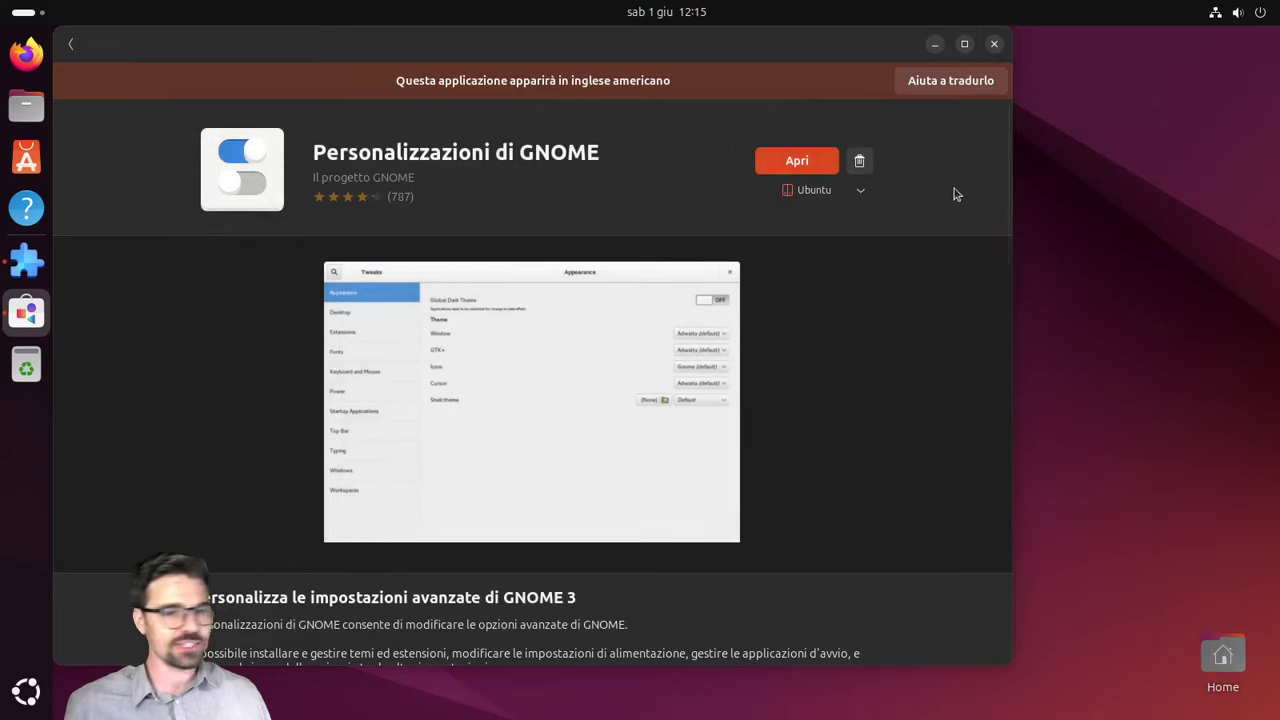
# Step: Launch Personalizzazioni from its software page, open the Aspetto settings, and review and close the extension manager
pyautogui.click(804, 160)
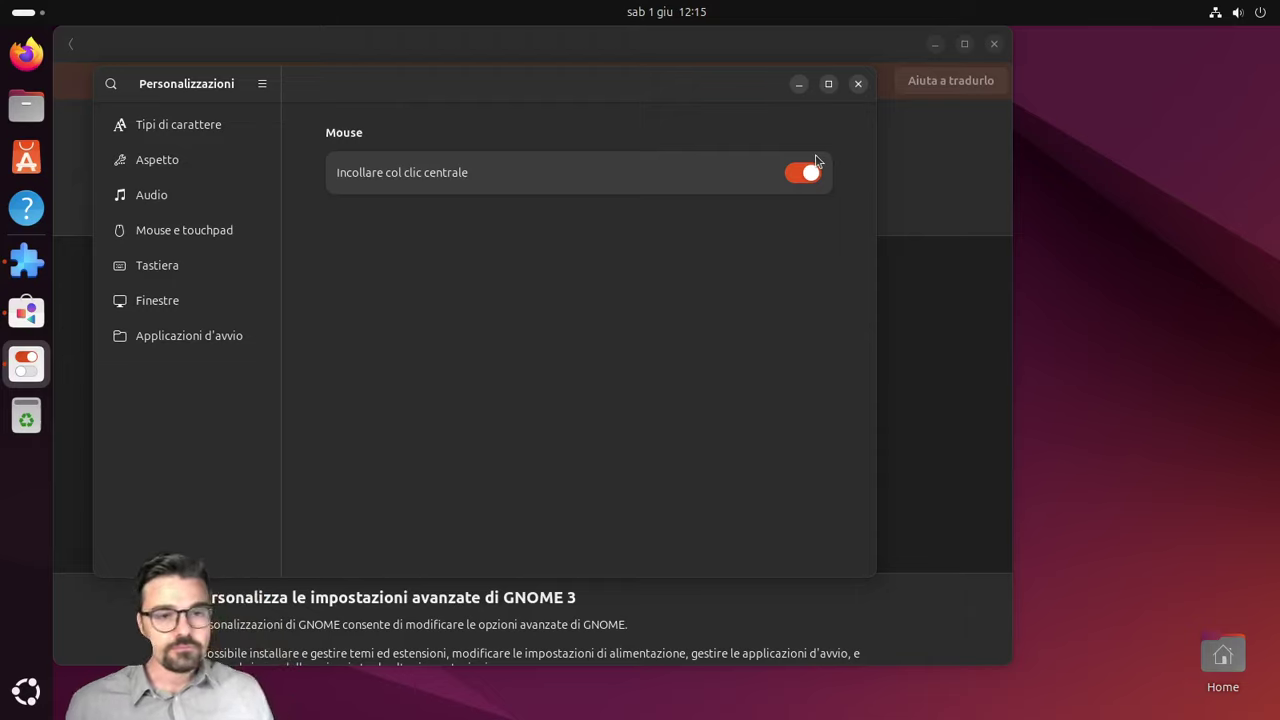
pyautogui.click(181, 167)
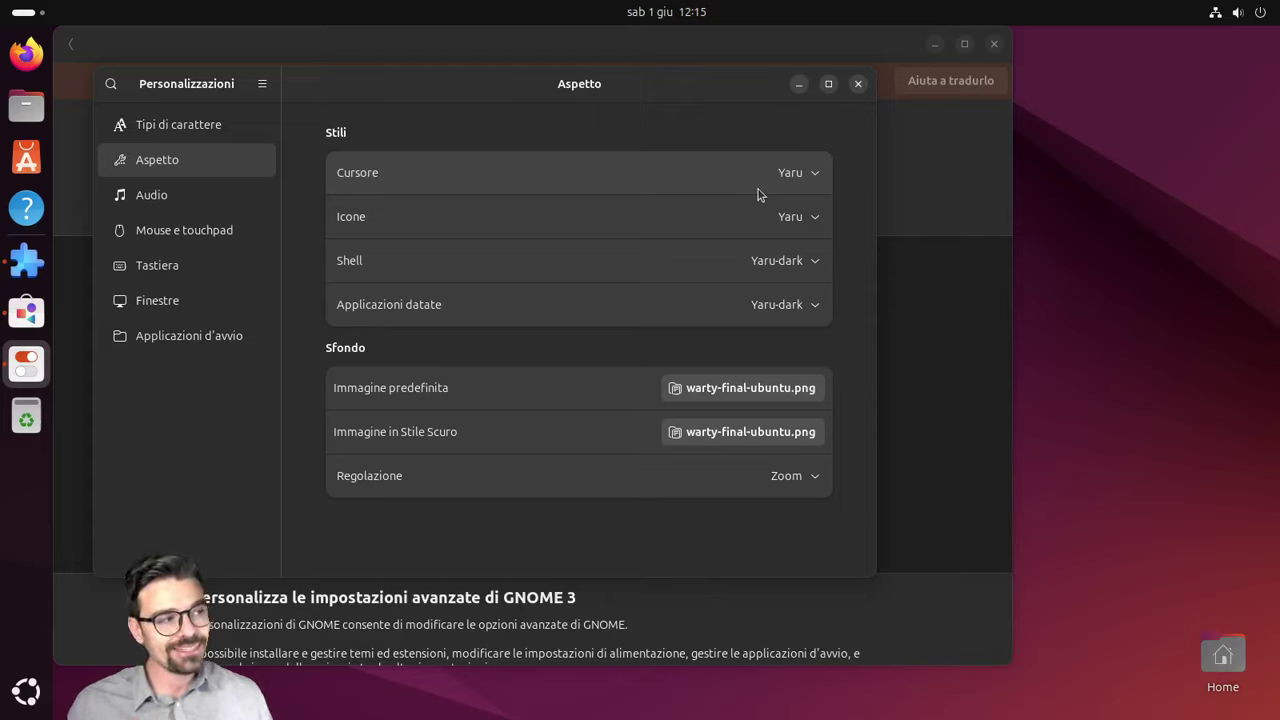
pyautogui.click(26, 261)
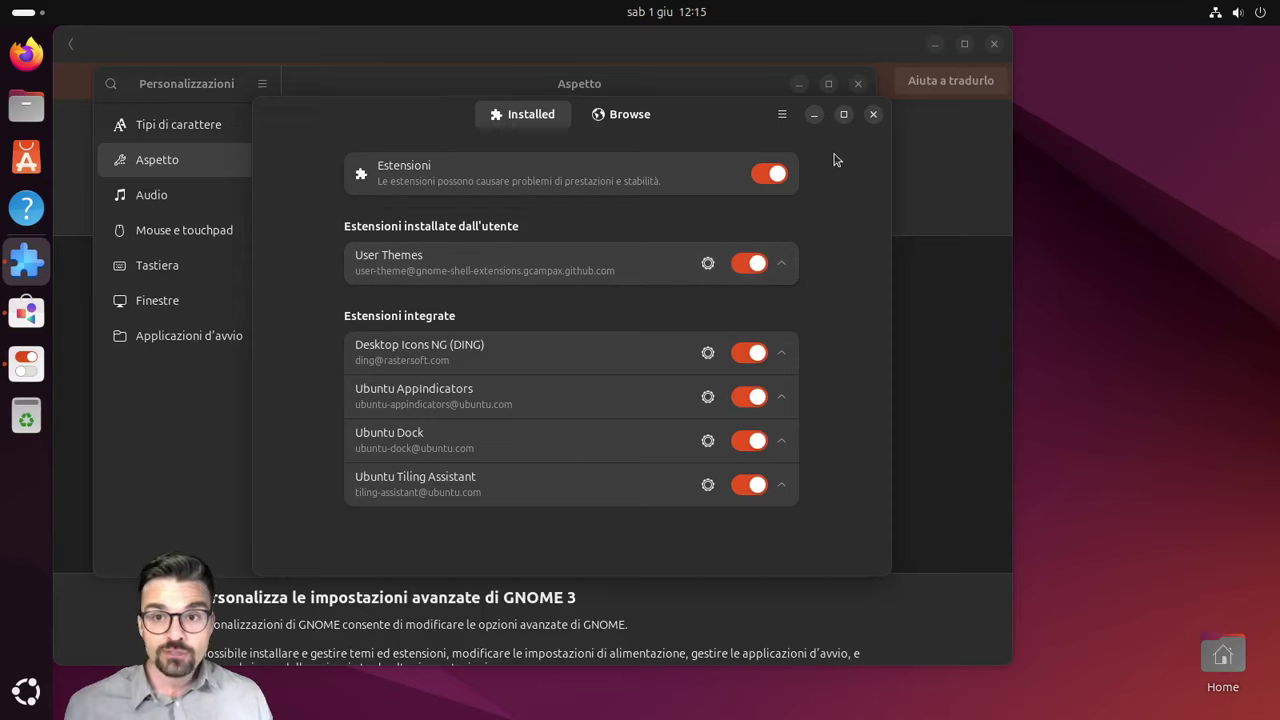
pyautogui.click(872, 116)
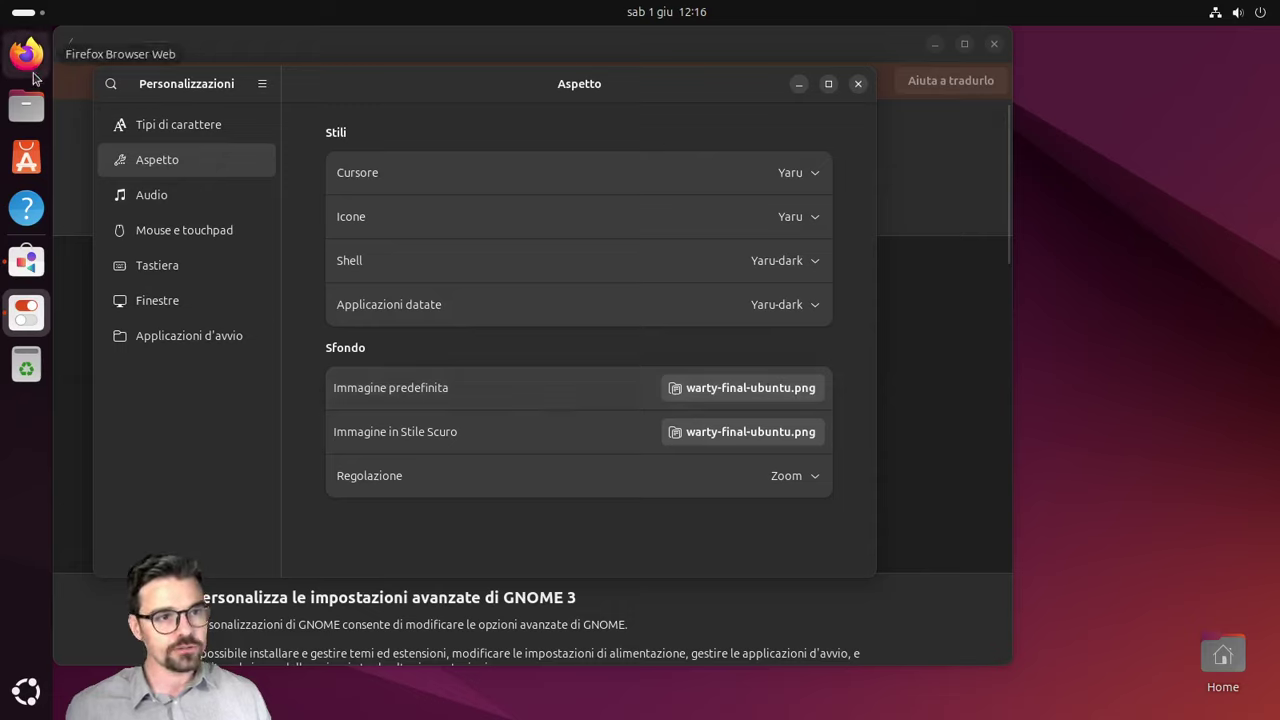
# Step: Set both the Shell style and the Applicazioni datate style to WhiteSur-Dark
pyautogui.click(805, 261)
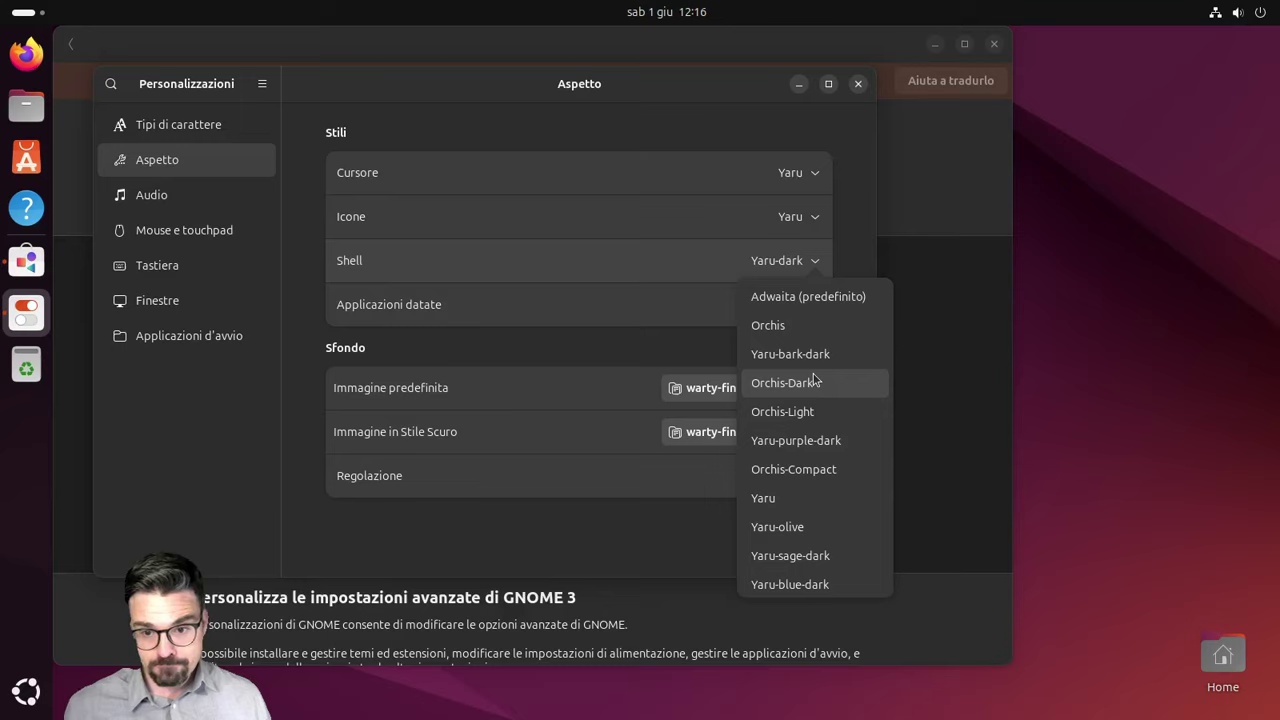
pyautogui.scroll(-5, 815, 380)
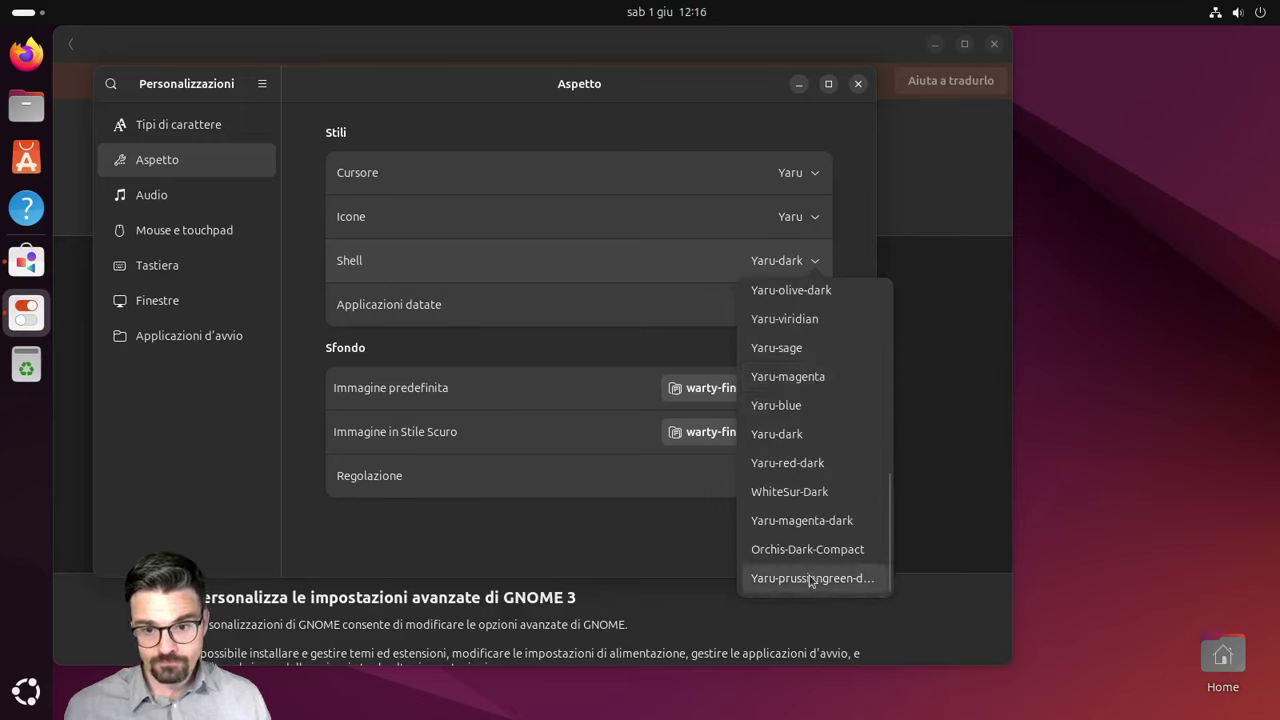
pyautogui.click(815, 504)
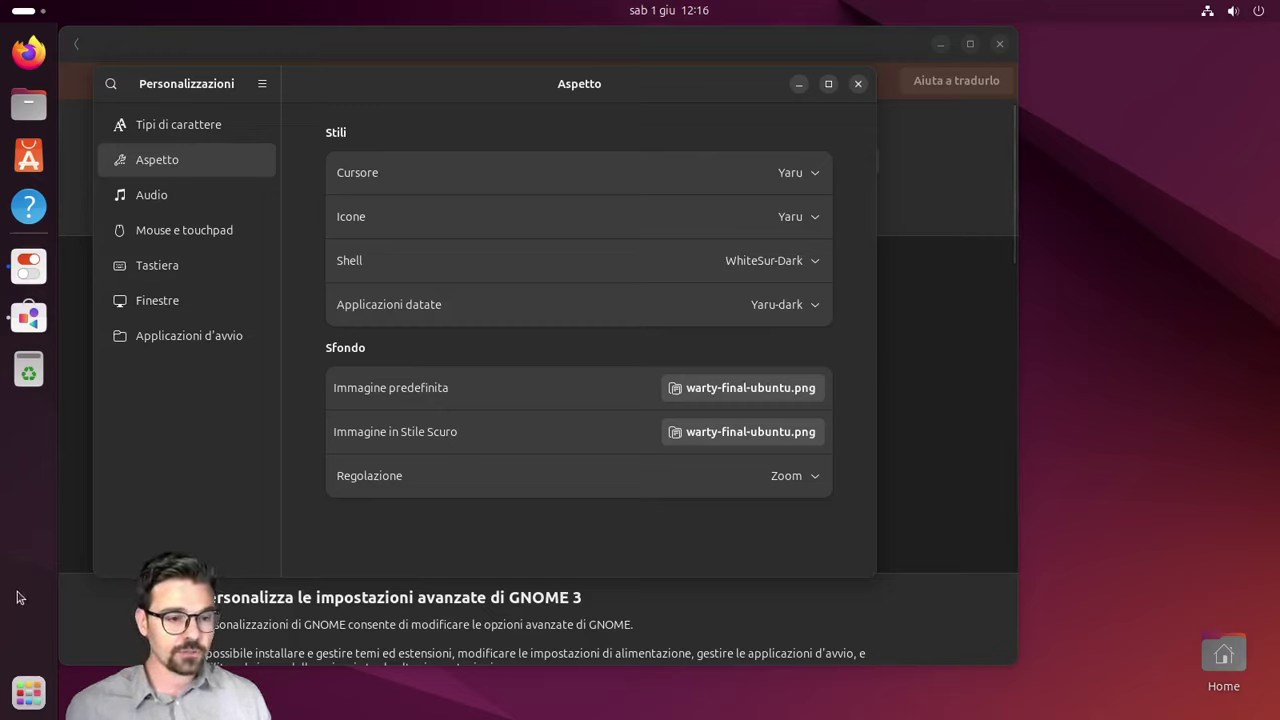
pyautogui.click(796, 302)
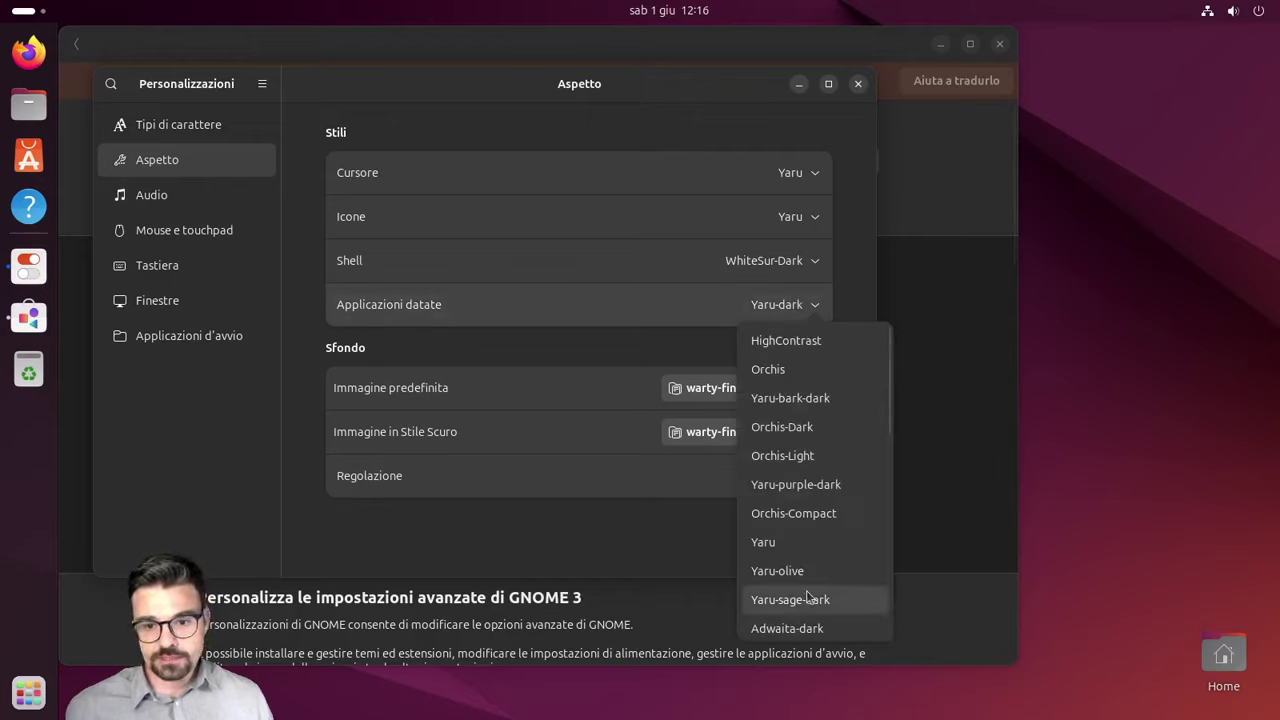
pyautogui.scroll(-5, 807, 597)
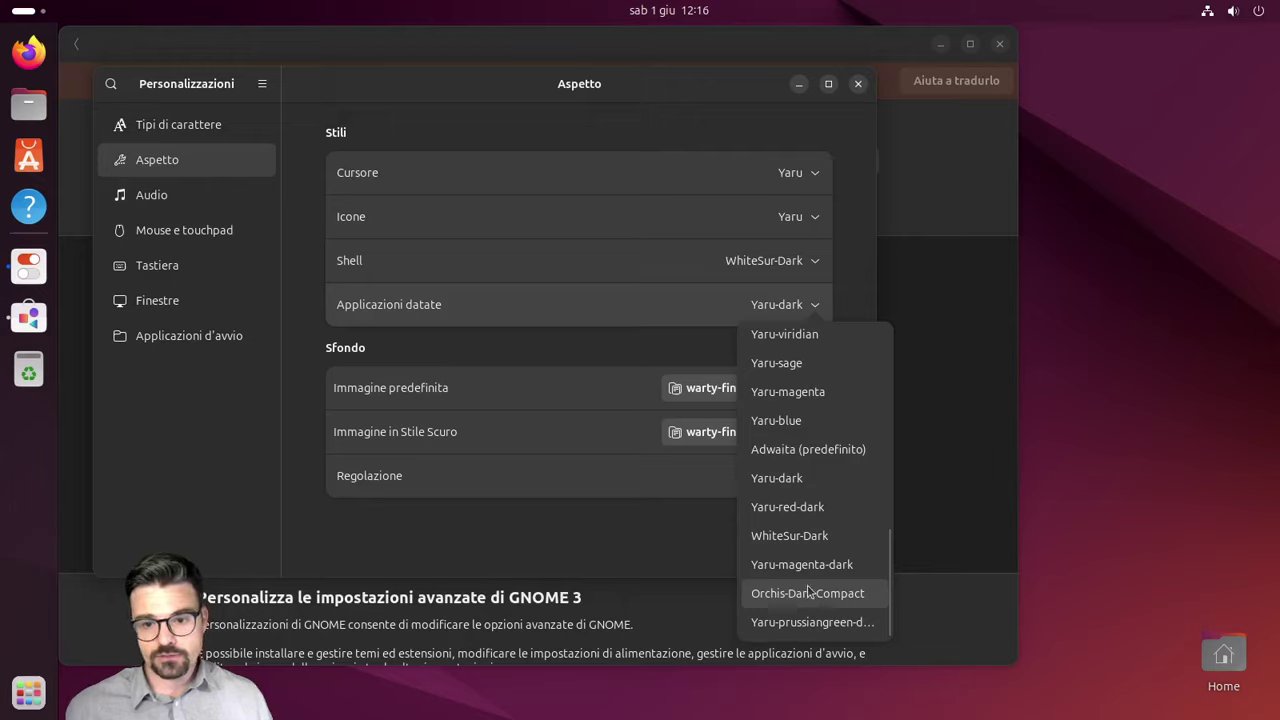
pyautogui.click(809, 536)
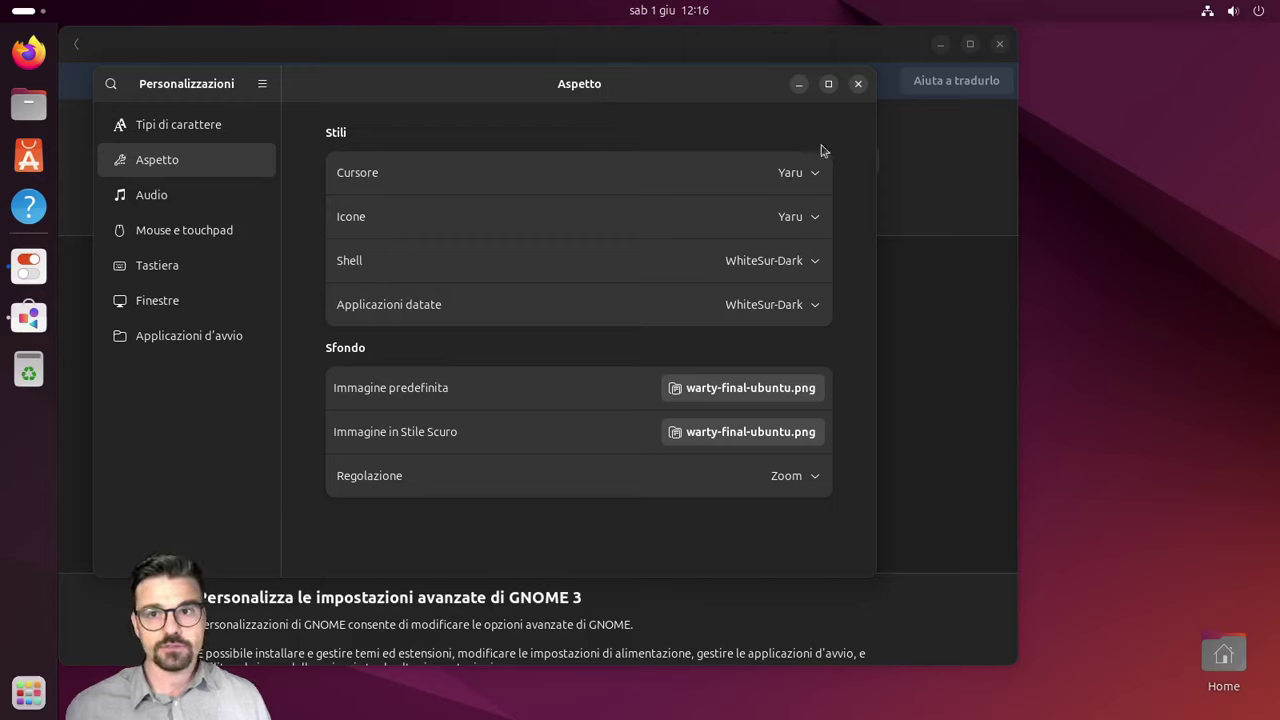
# Step: Set the Icone style to WhiteSur-dark in the Aspetto settings
pyautogui.click(802, 232)
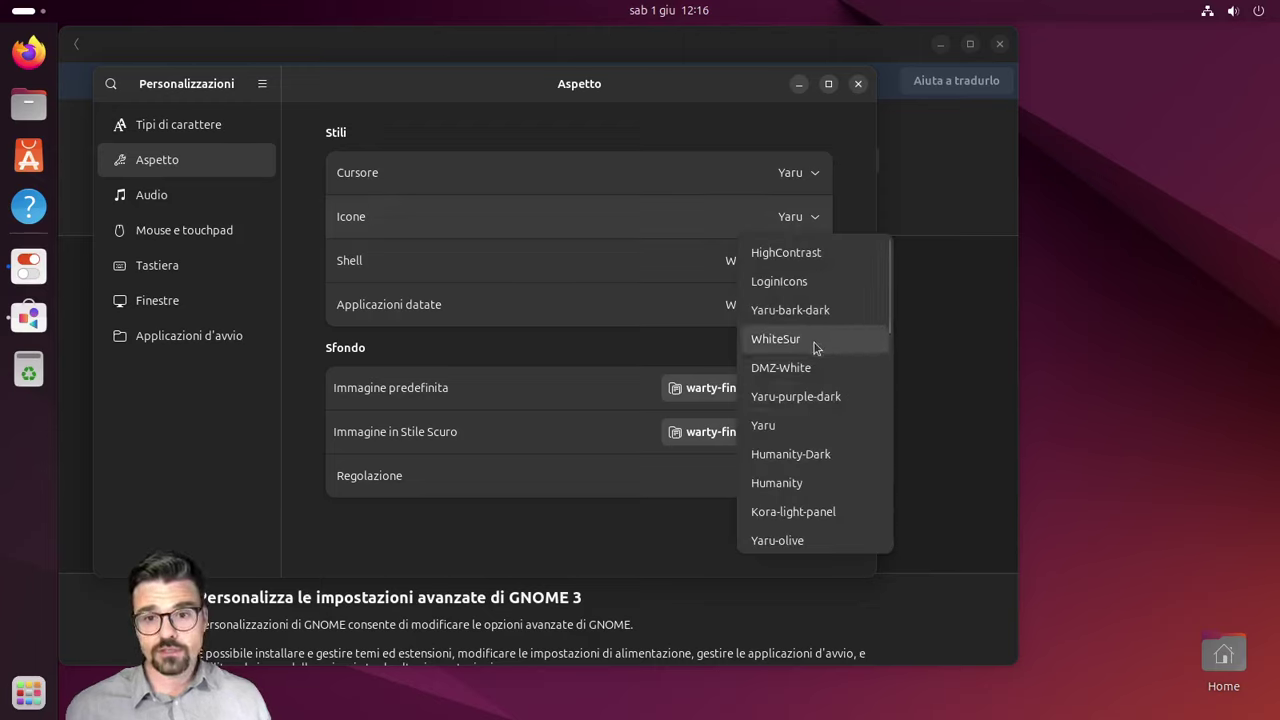
pyautogui.scroll(-5, 816, 392)
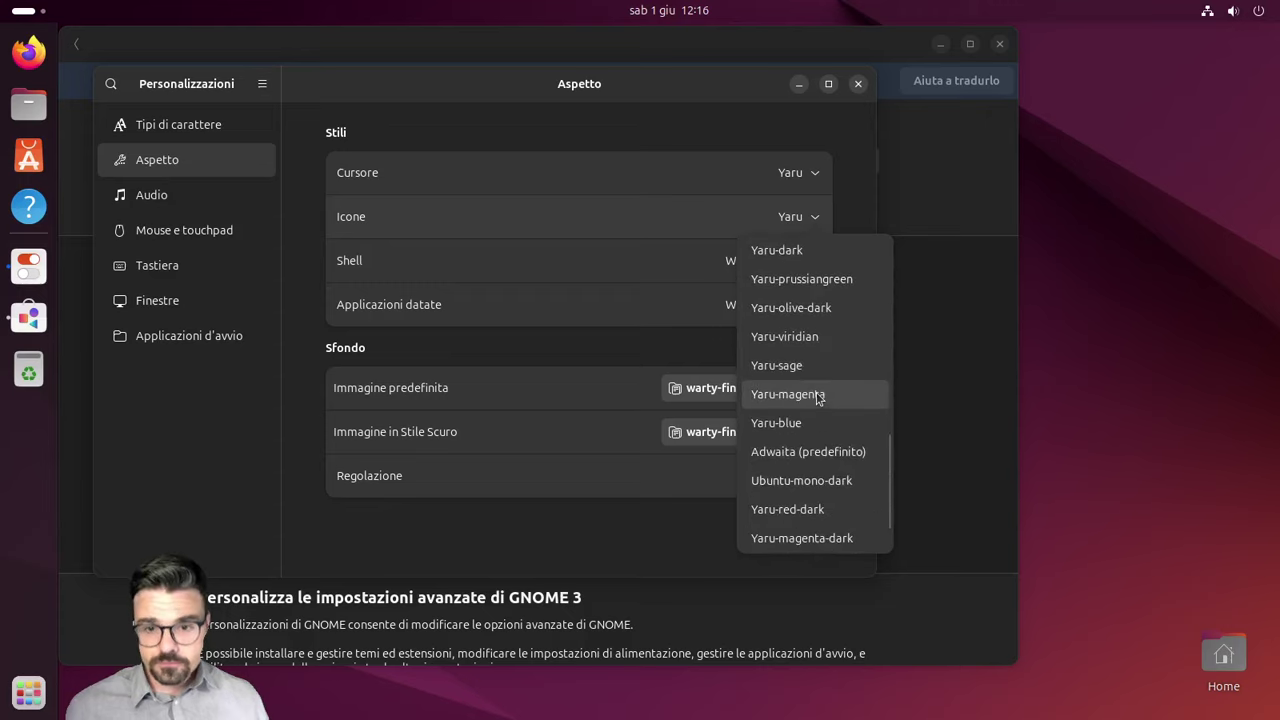
pyautogui.scroll(-2, 818, 397)
pyautogui.click(798, 537)
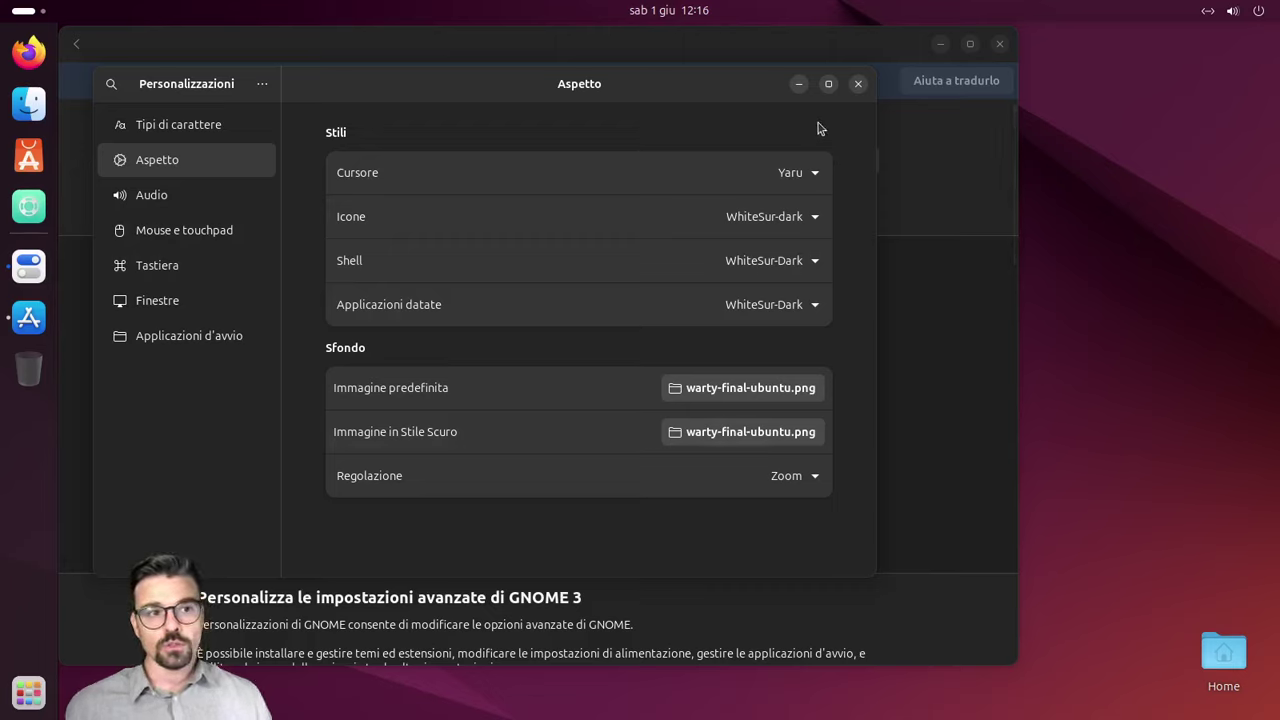
# Step: Close Personalizzazioni and GNOME Software, and open the desktop's activities overview
pyautogui.click(860, 84)
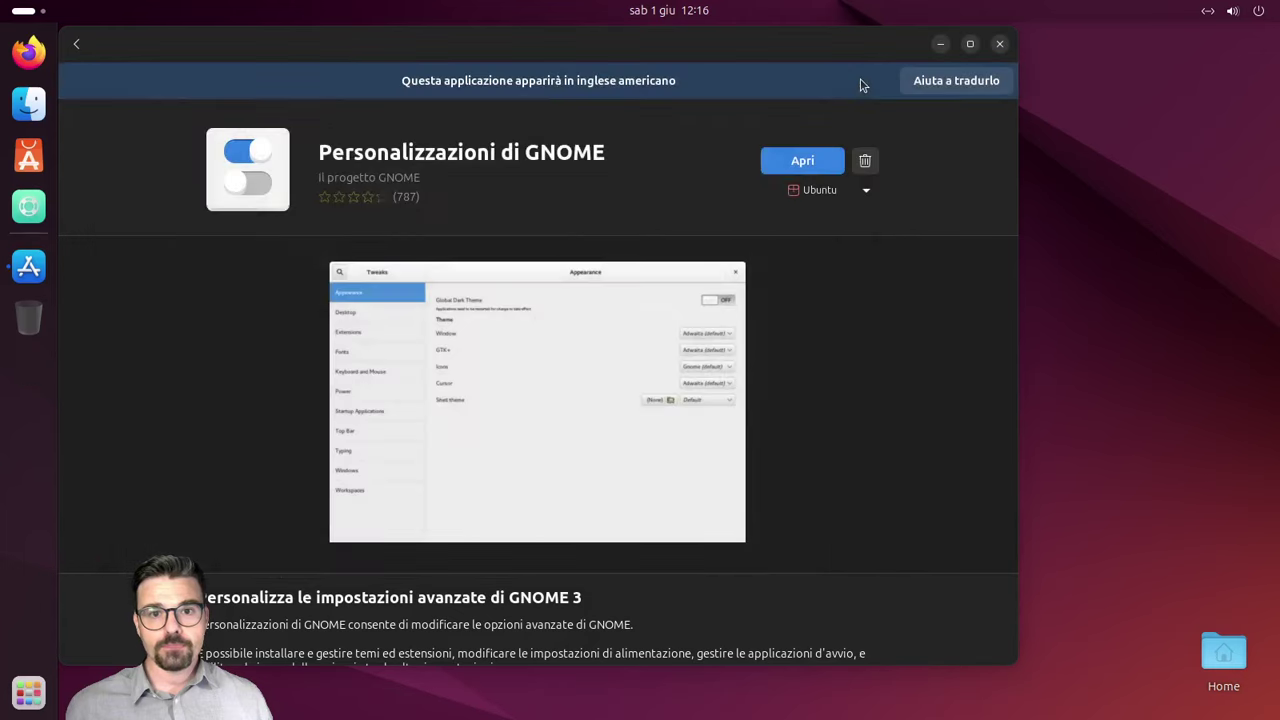
pyautogui.moveTo(678, 61); pyautogui.dragTo(786, 69)
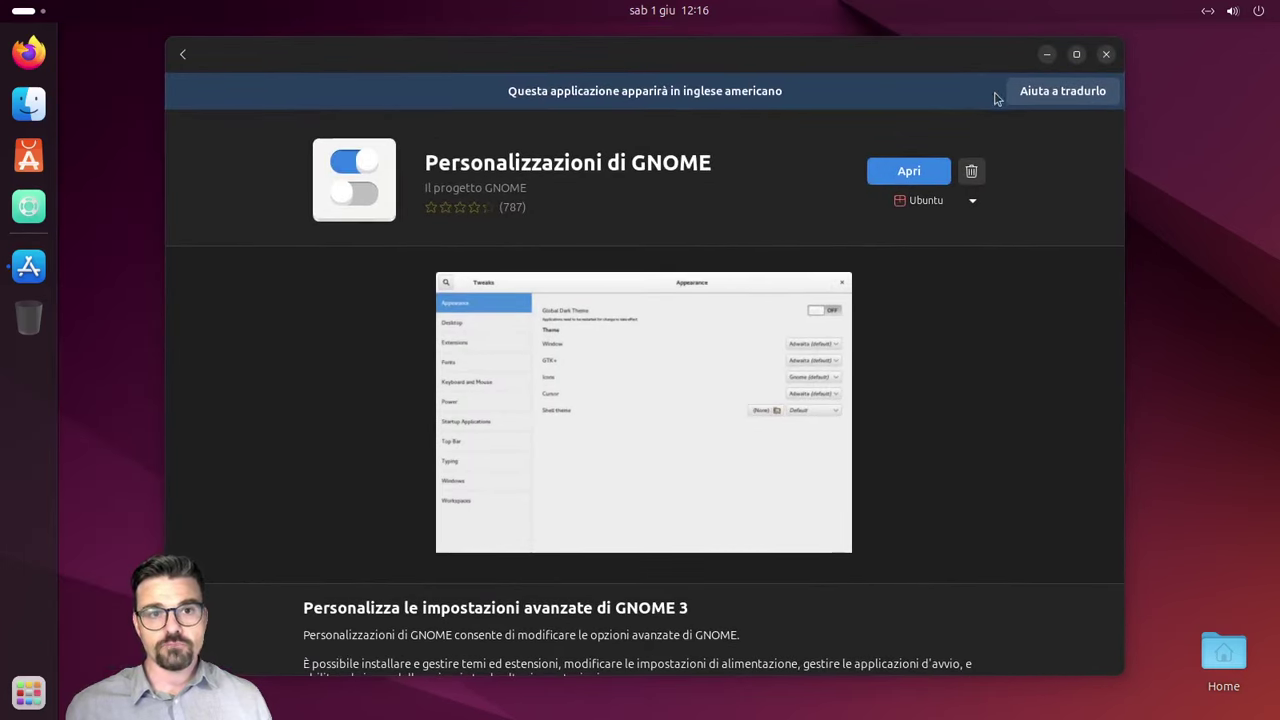
pyautogui.click(1106, 55)
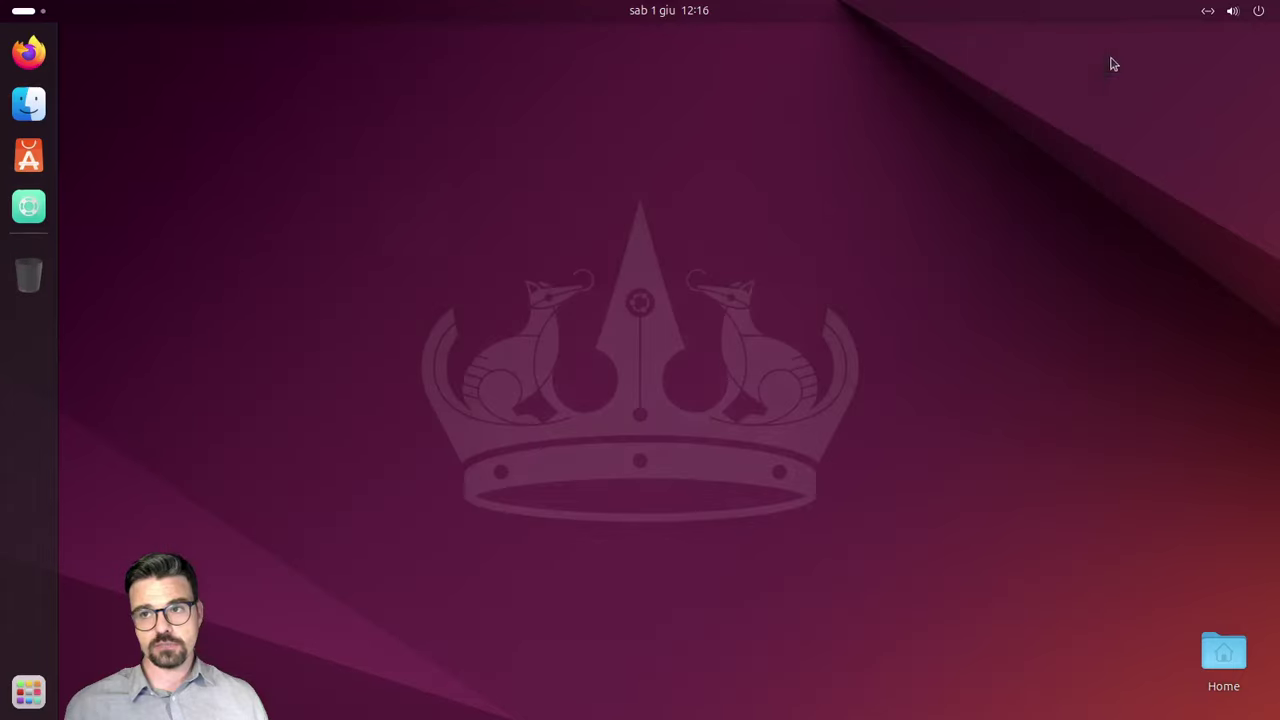
pyautogui.press('super')
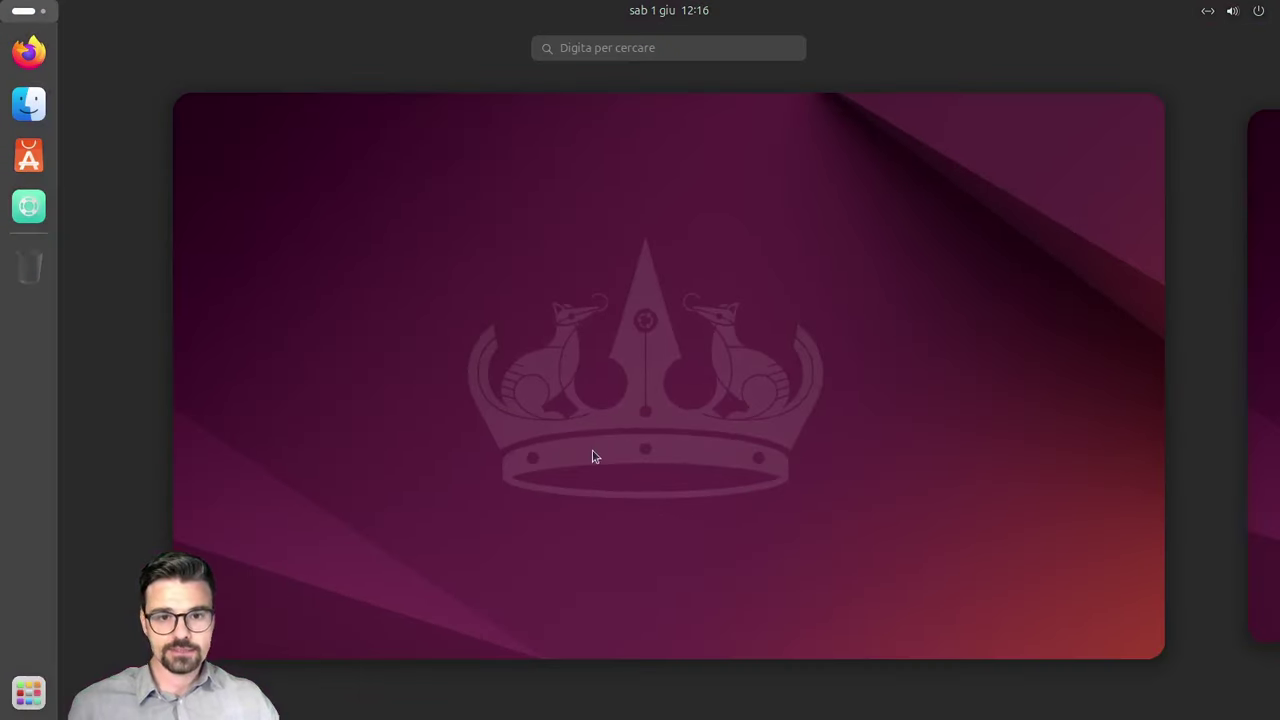
pyautogui.click(37, 688)
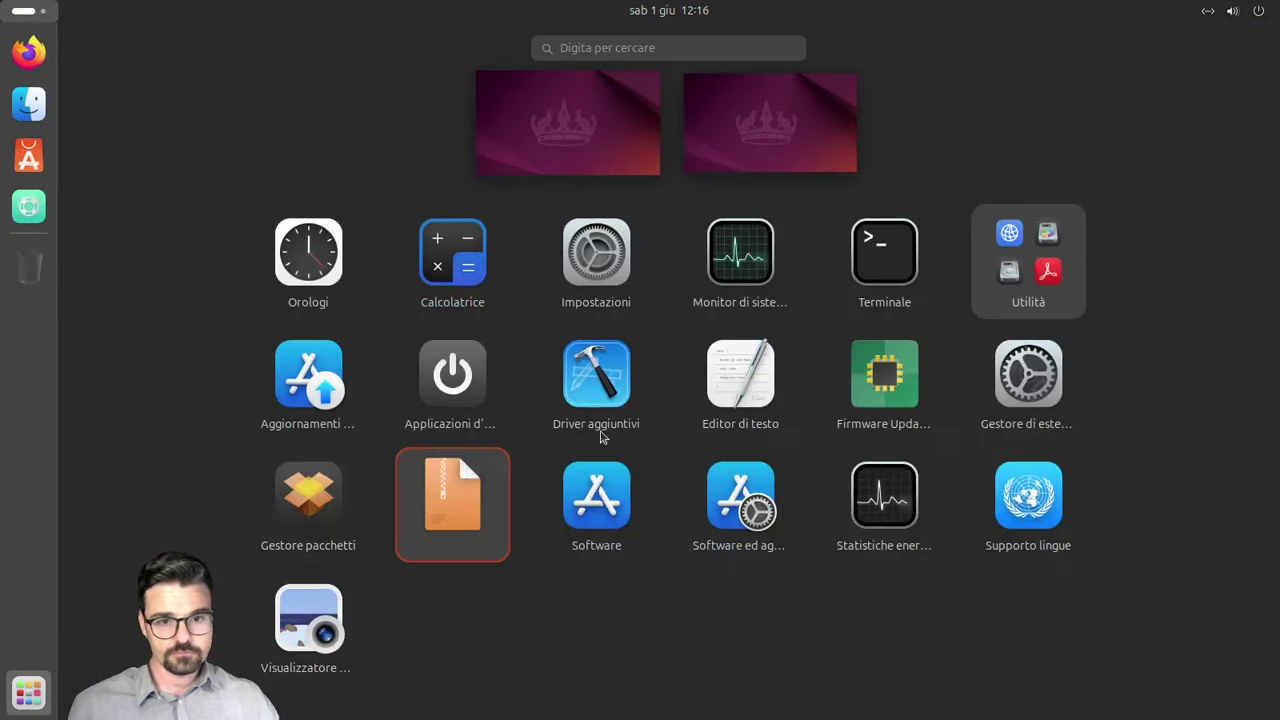
pyautogui.click(1045, 251)
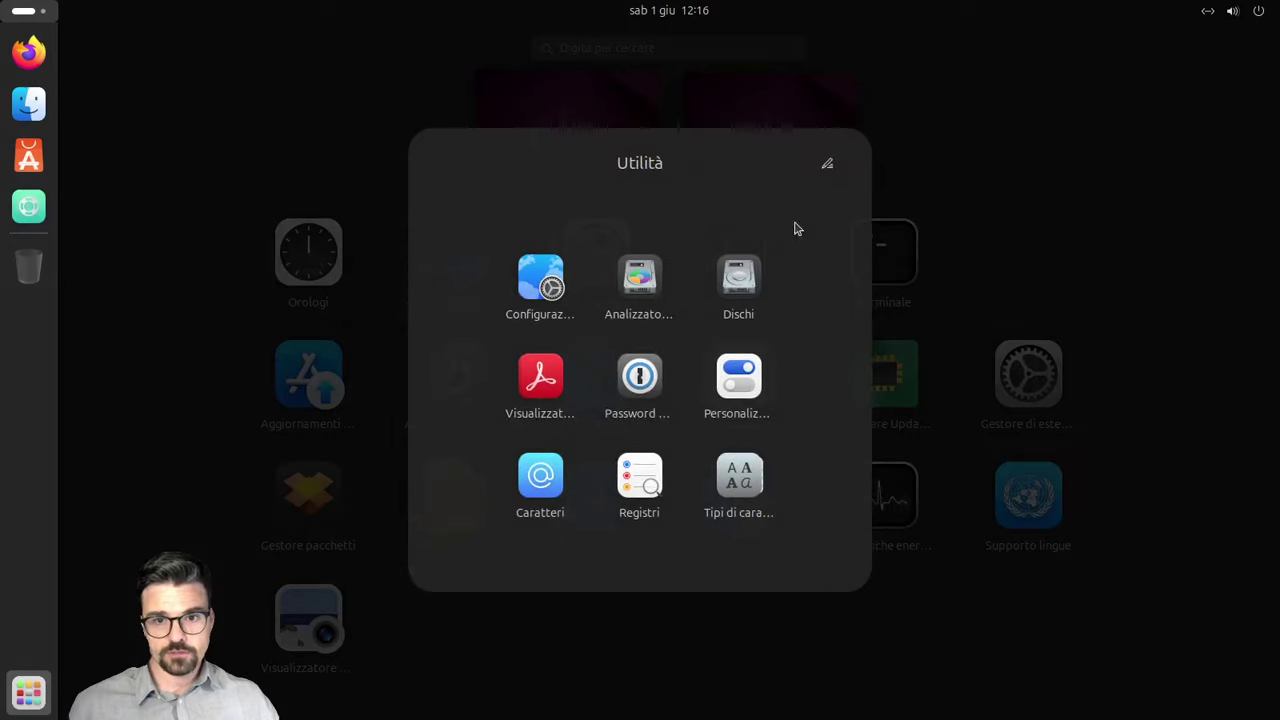
pyautogui.click(705, 404)
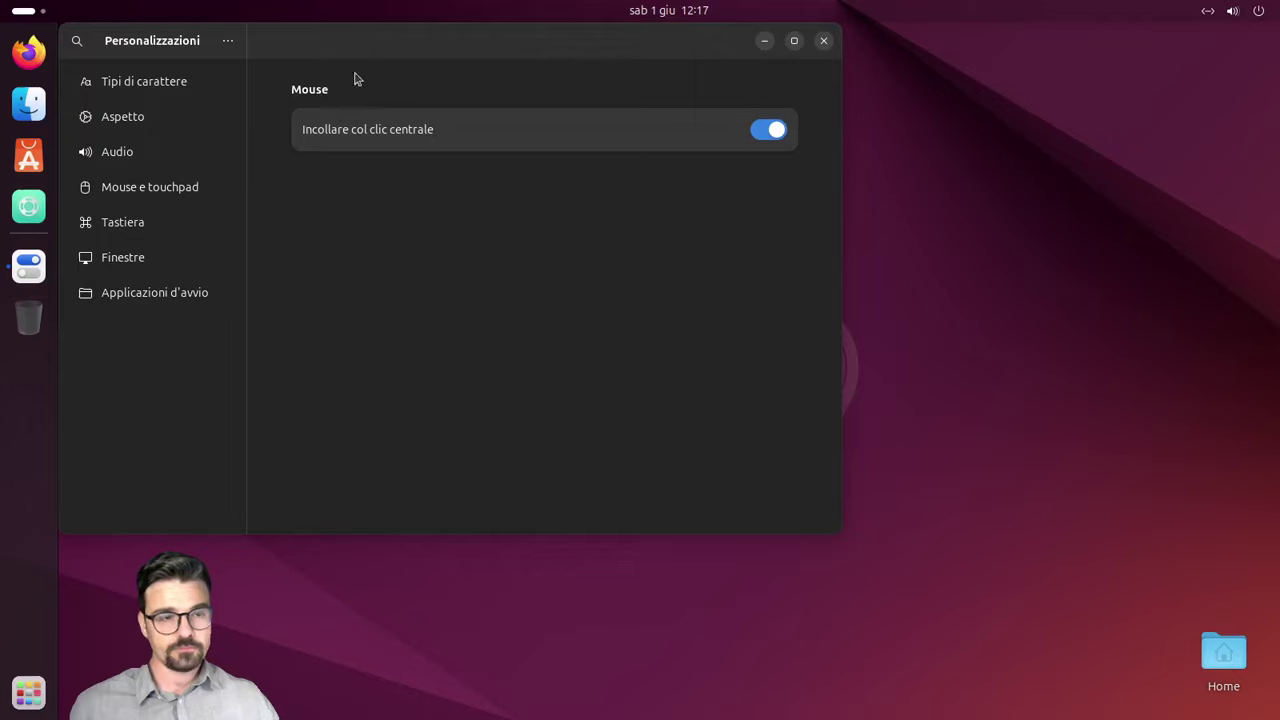
pyautogui.moveTo(413, 39); pyautogui.dragTo(571, 113)
pyautogui.click(981, 112)
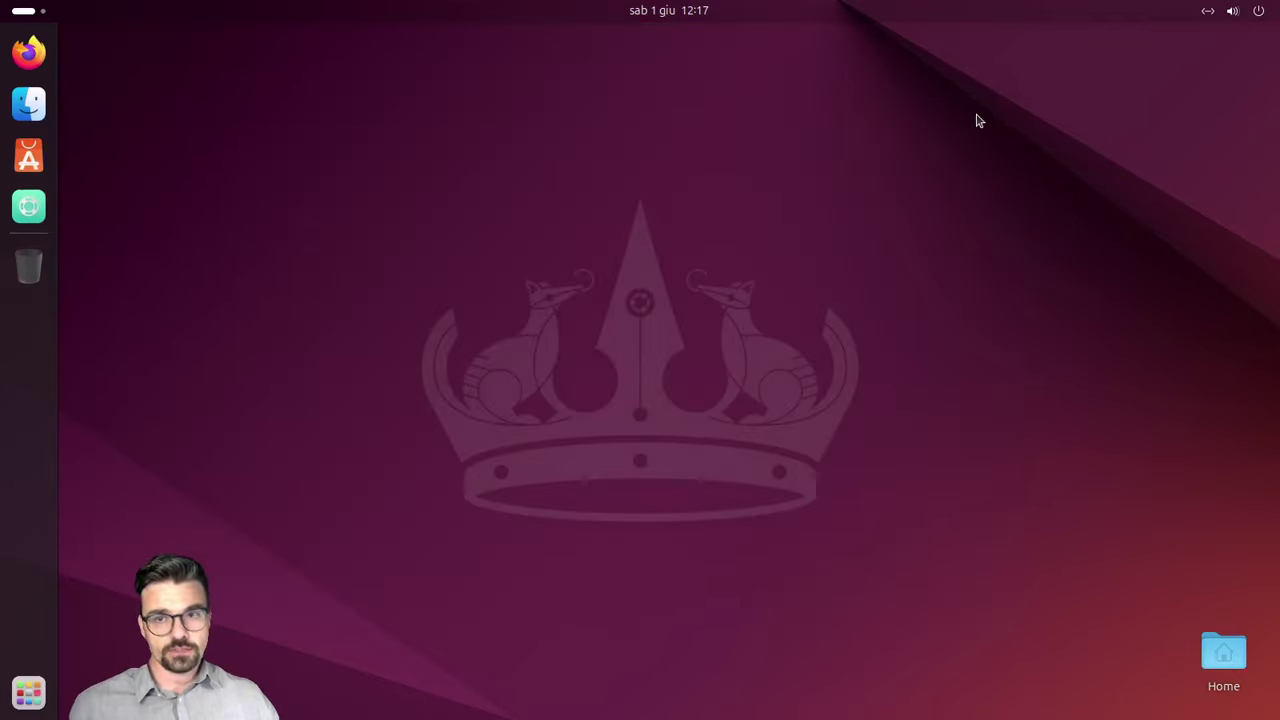
# Step: Search the applications for "est", launch Gestore di estensioni, and open the settings of the Ubuntu Dock extension
pyautogui.press('super')
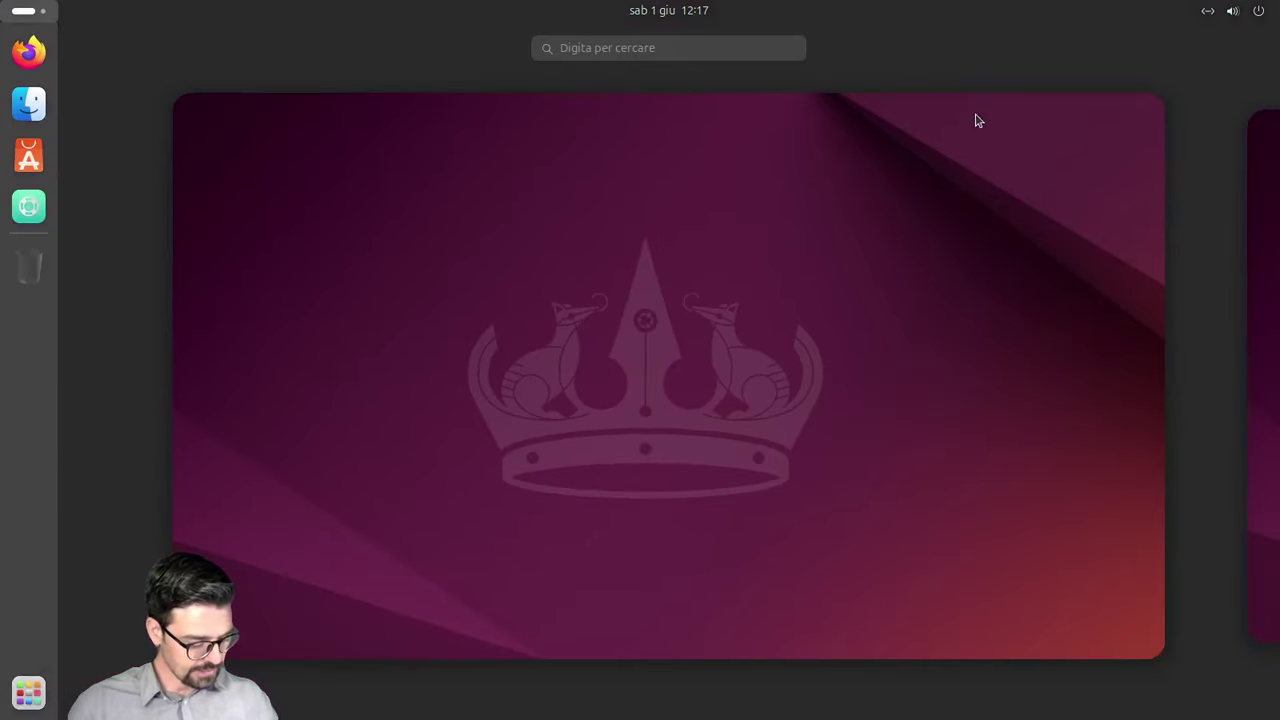
pyautogui.write('est')
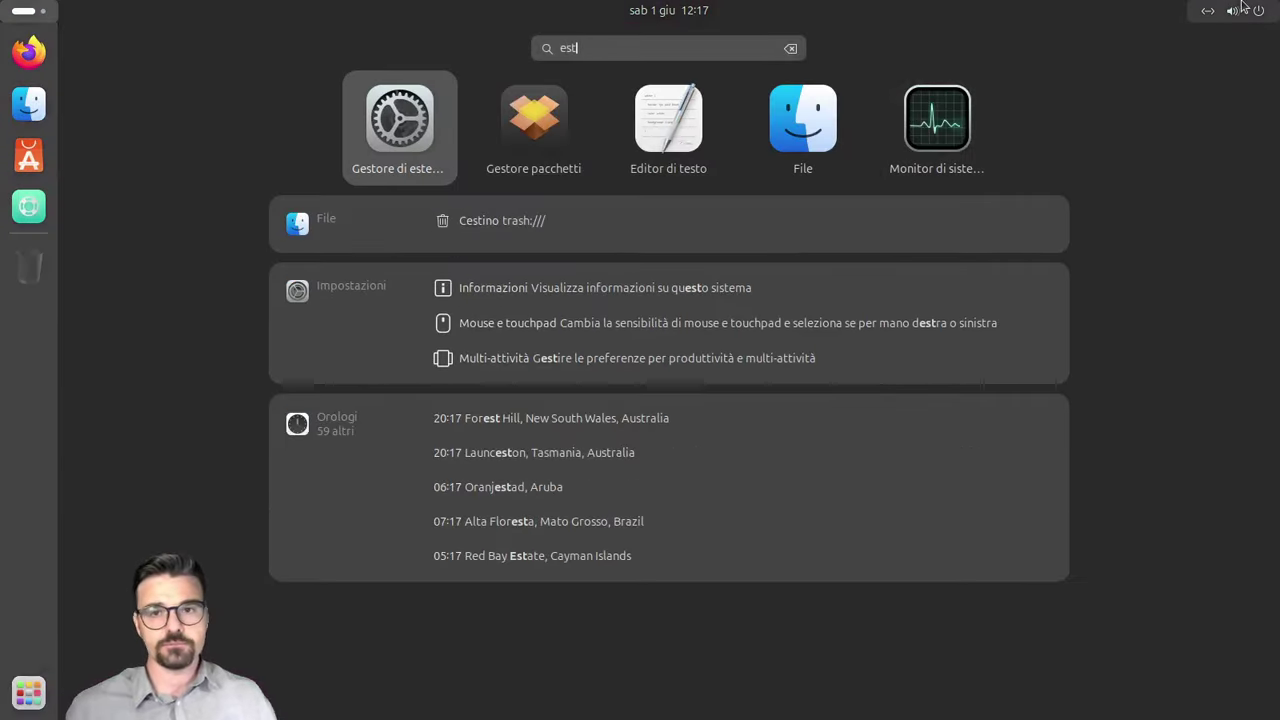
pyautogui.press('Return')
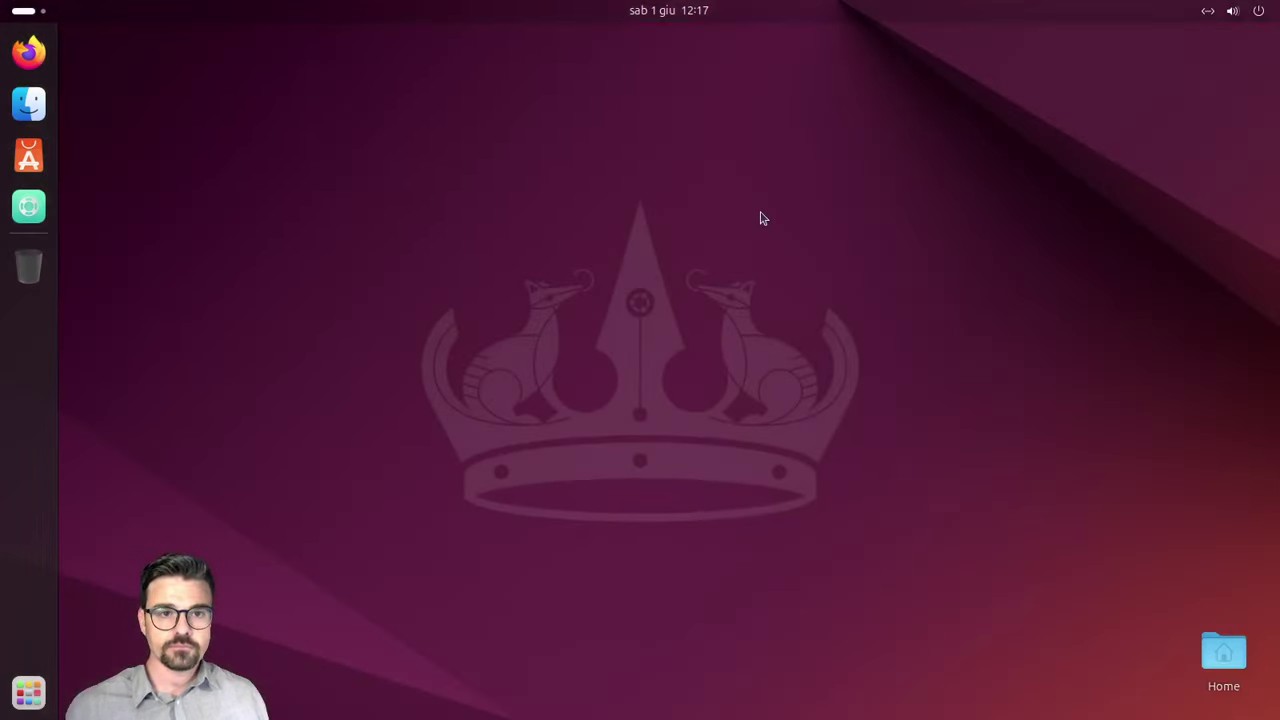
pyautogui.moveTo(595, 68); pyautogui.dragTo(829, 134)
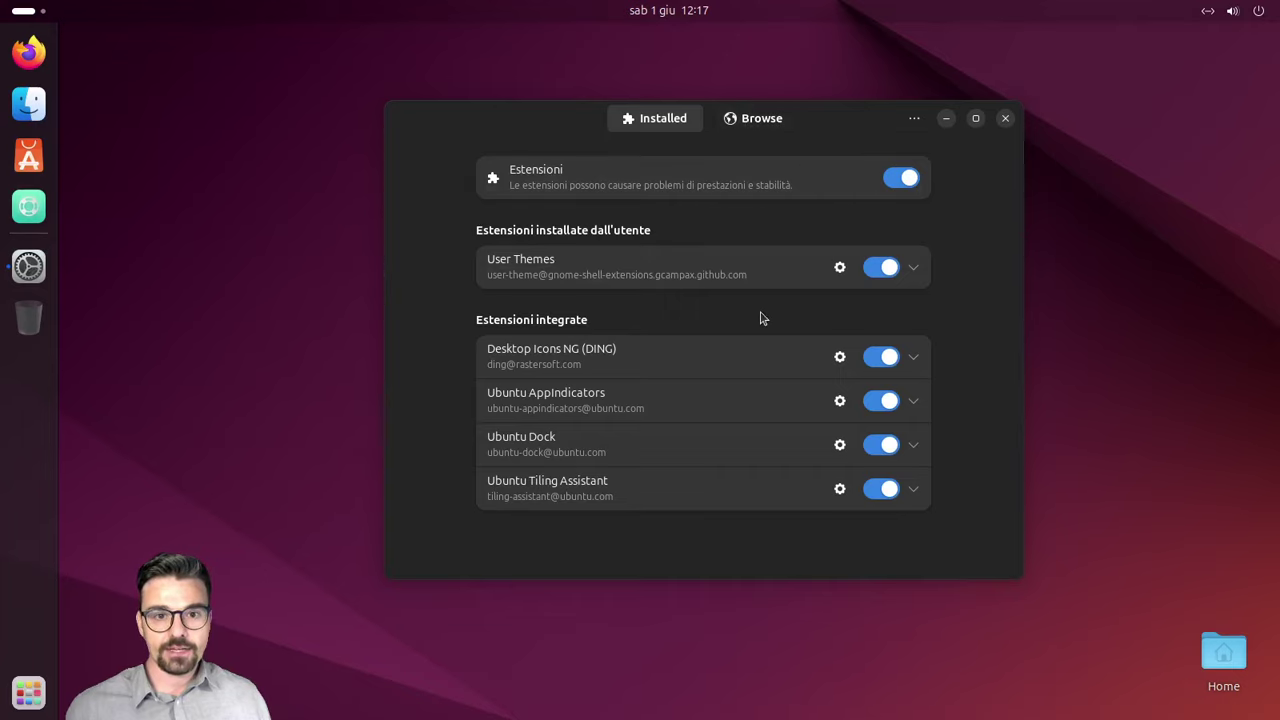
pyautogui.click(836, 444)
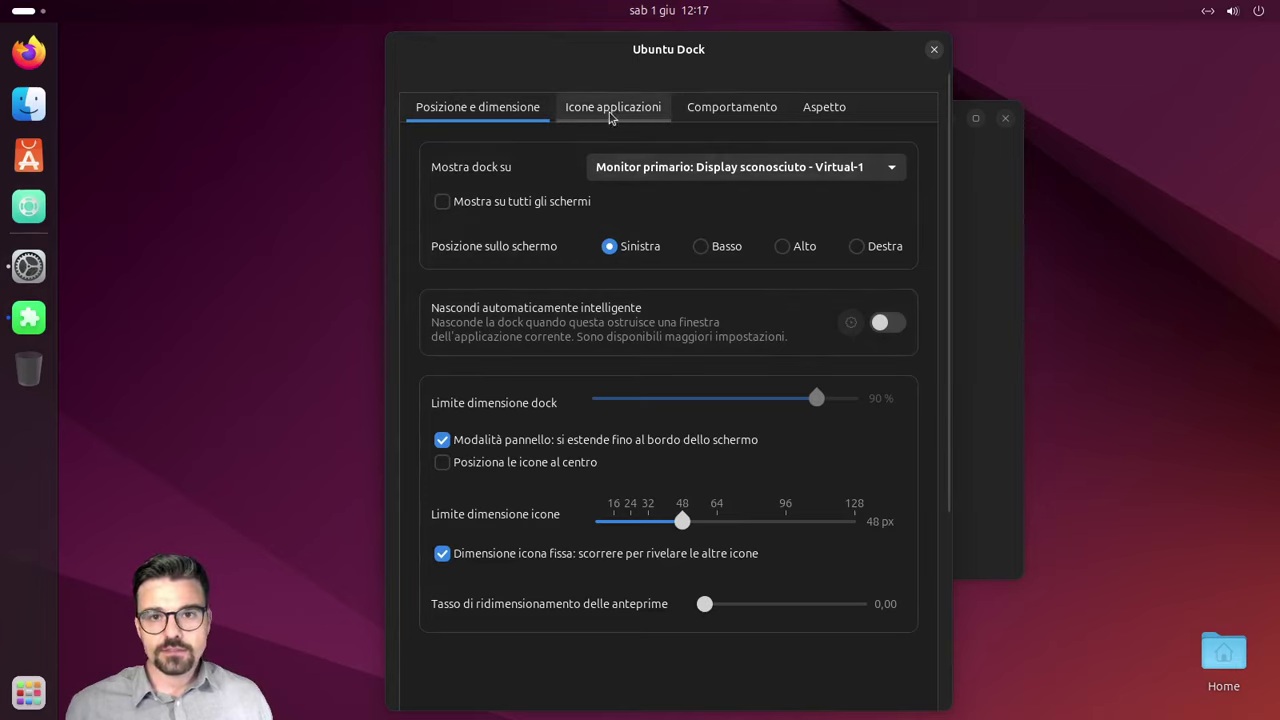
# Step: Review the Ubuntu Dock options under Aspetto, Icone applicazioni, and Posizione e dimensione
pyautogui.click(845, 116)
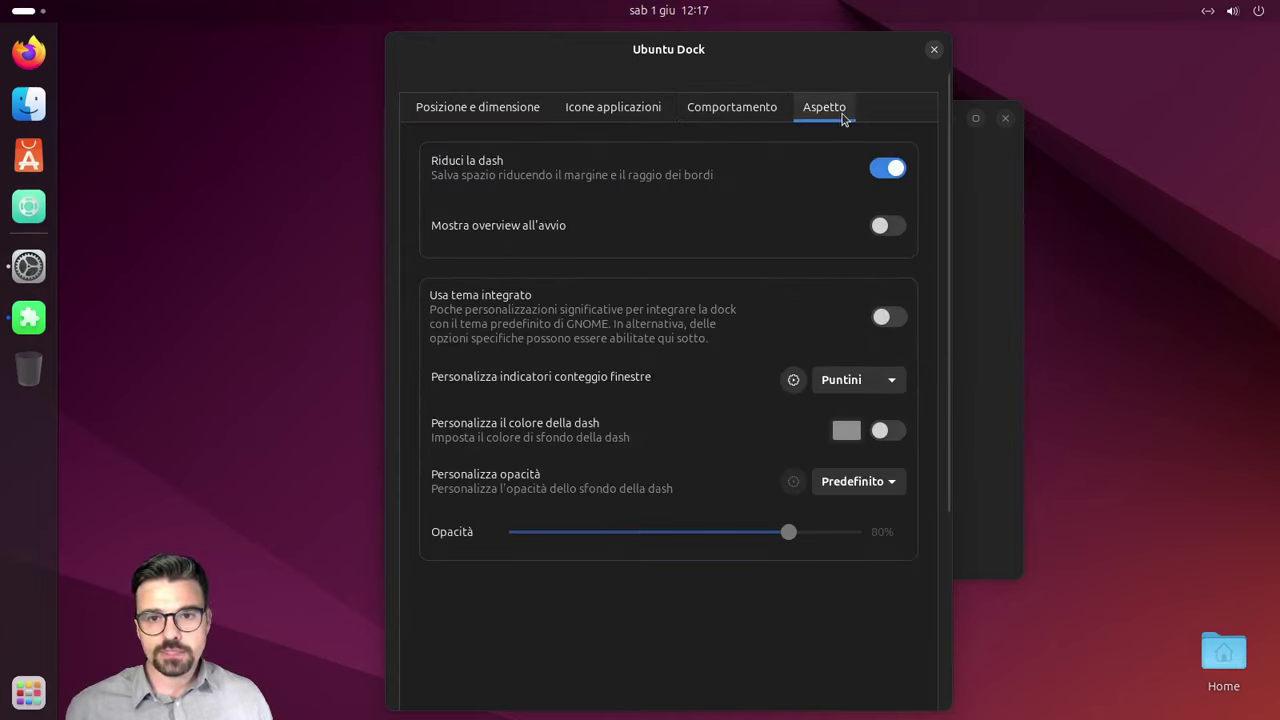
pyautogui.click(648, 118)
pyautogui.click(435, 116)
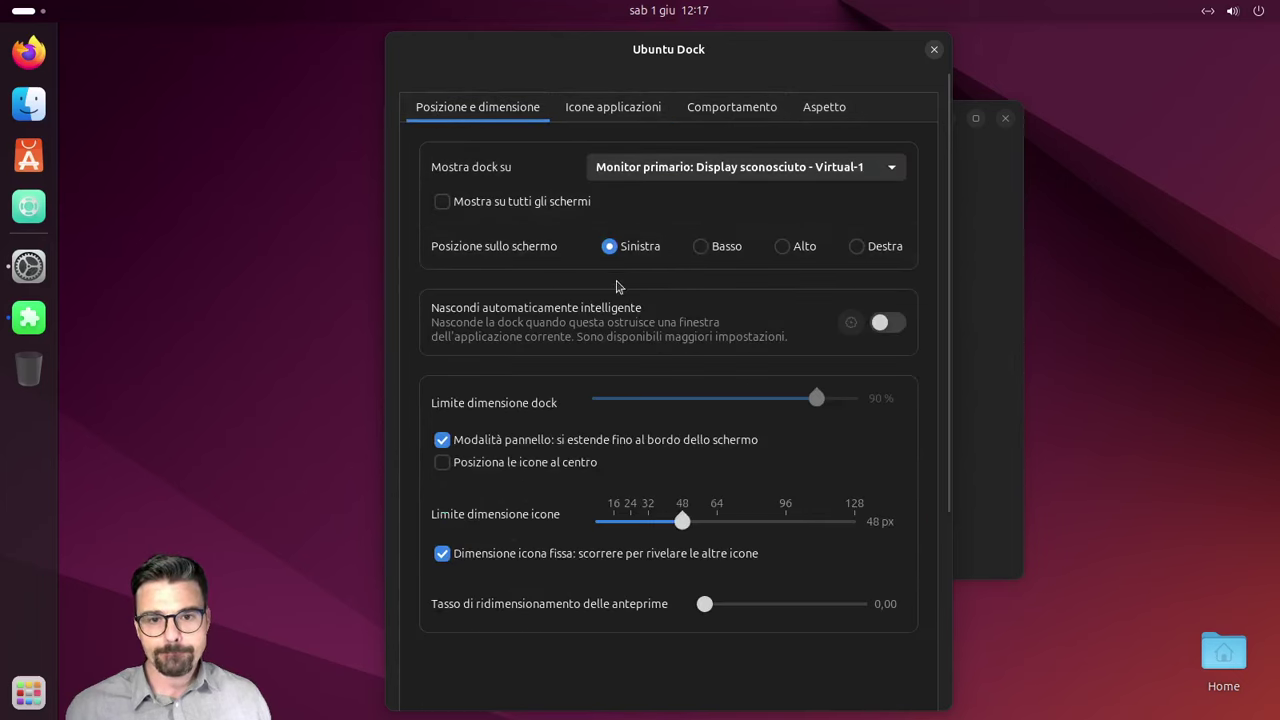
pyautogui.click(607, 116)
pyautogui.scroll(-5, 643, 437)
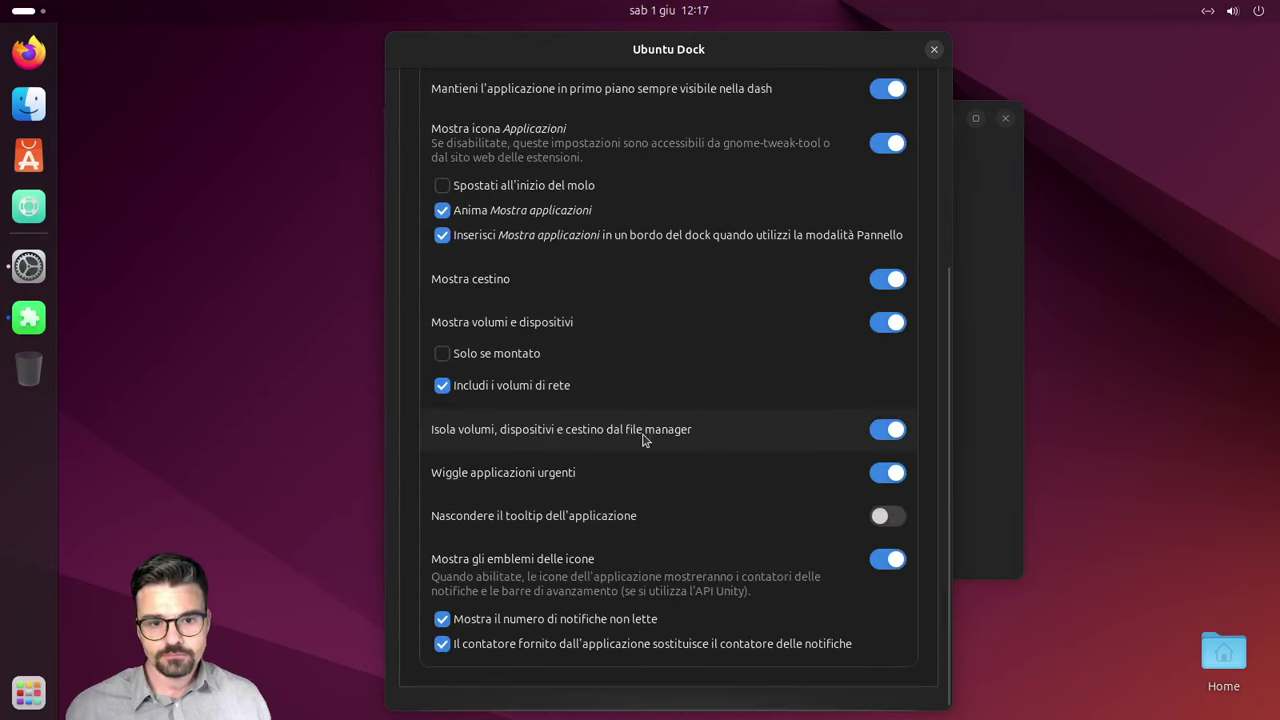
pyautogui.scroll(3, 643, 437)
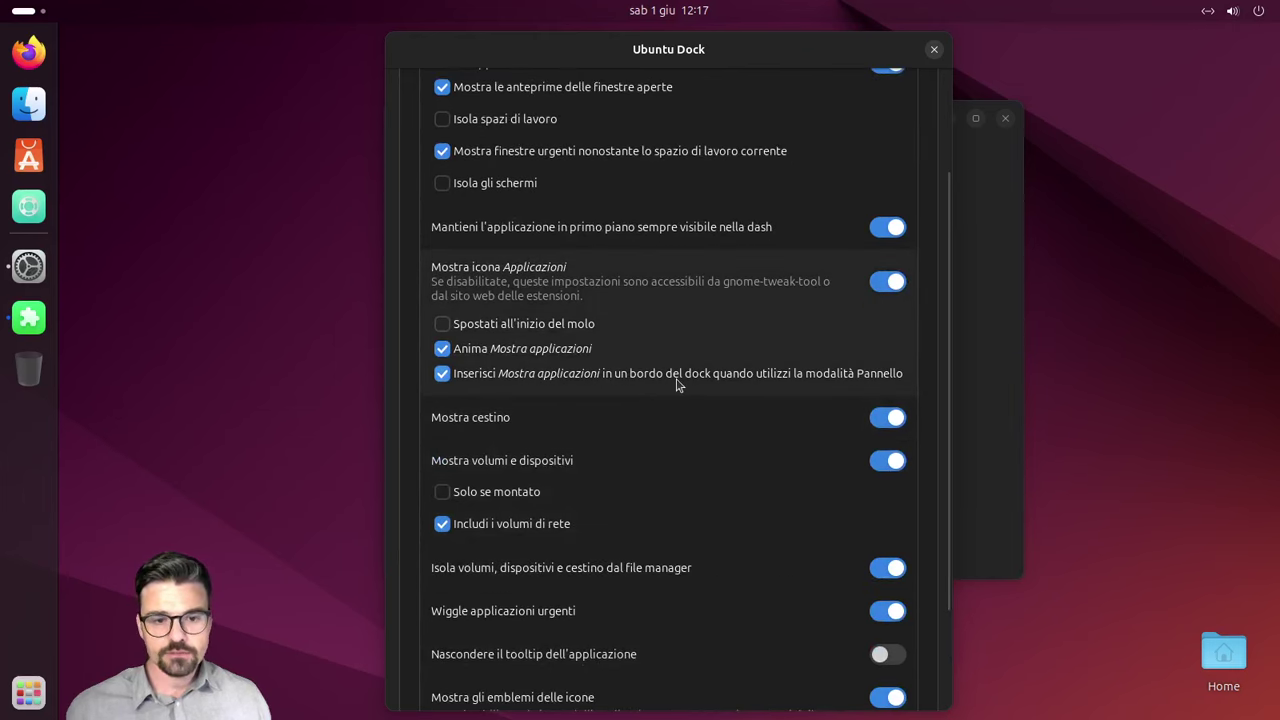
pyautogui.scroll(3, 677, 385)
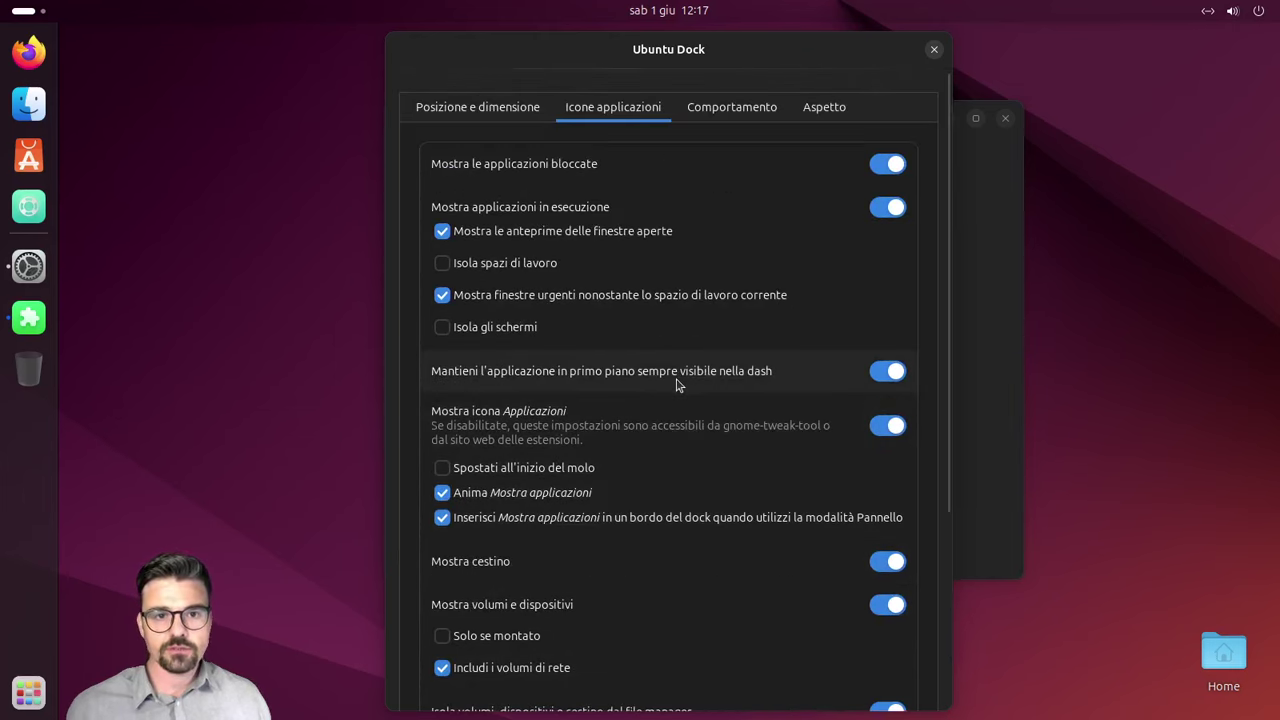
pyautogui.click(500, 106)
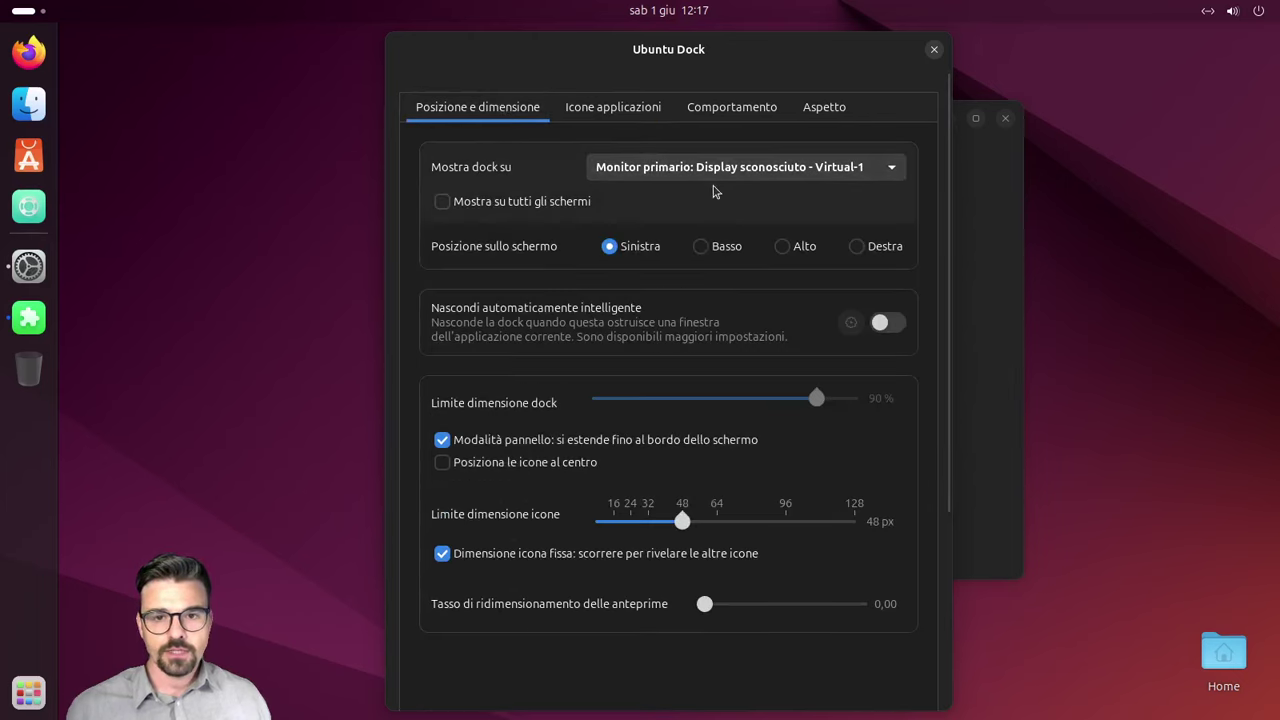
# Step: Set the dock position to Basso, enable intelligent auto-hide, disable Modalità pannello, and close the Ubuntu Dock settings
pyautogui.click(717, 248)
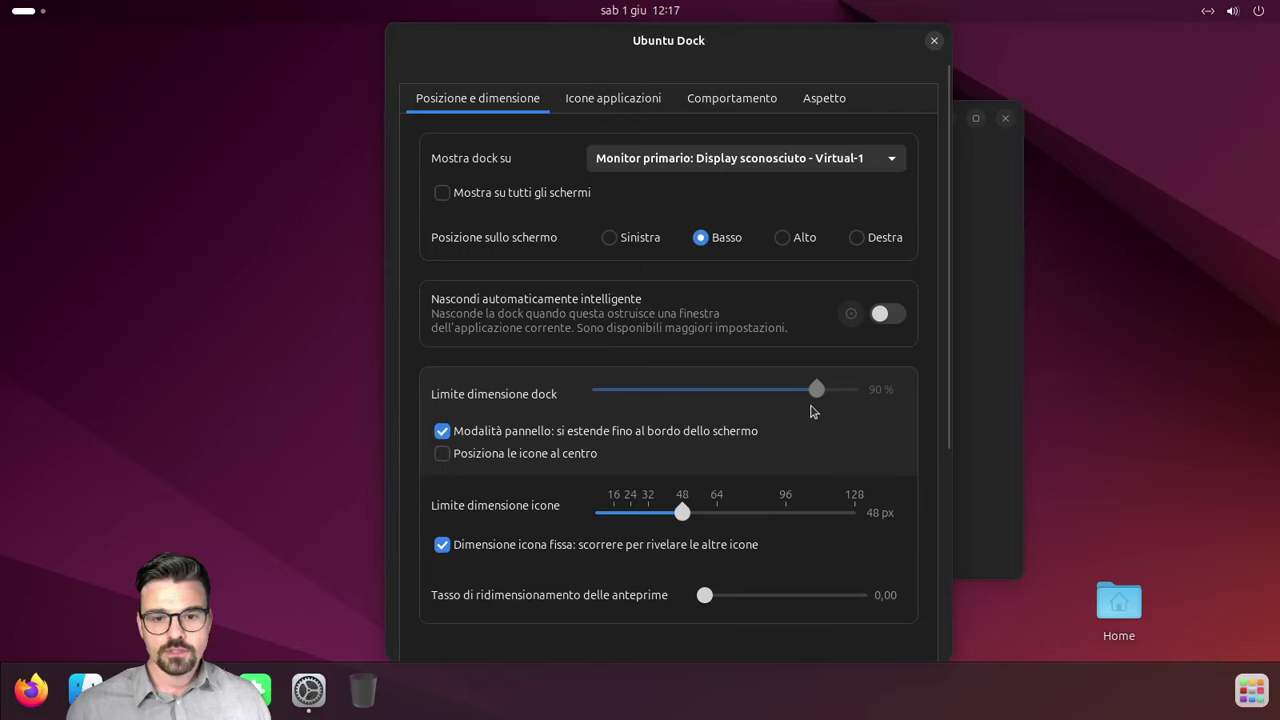
pyautogui.click(899, 322)
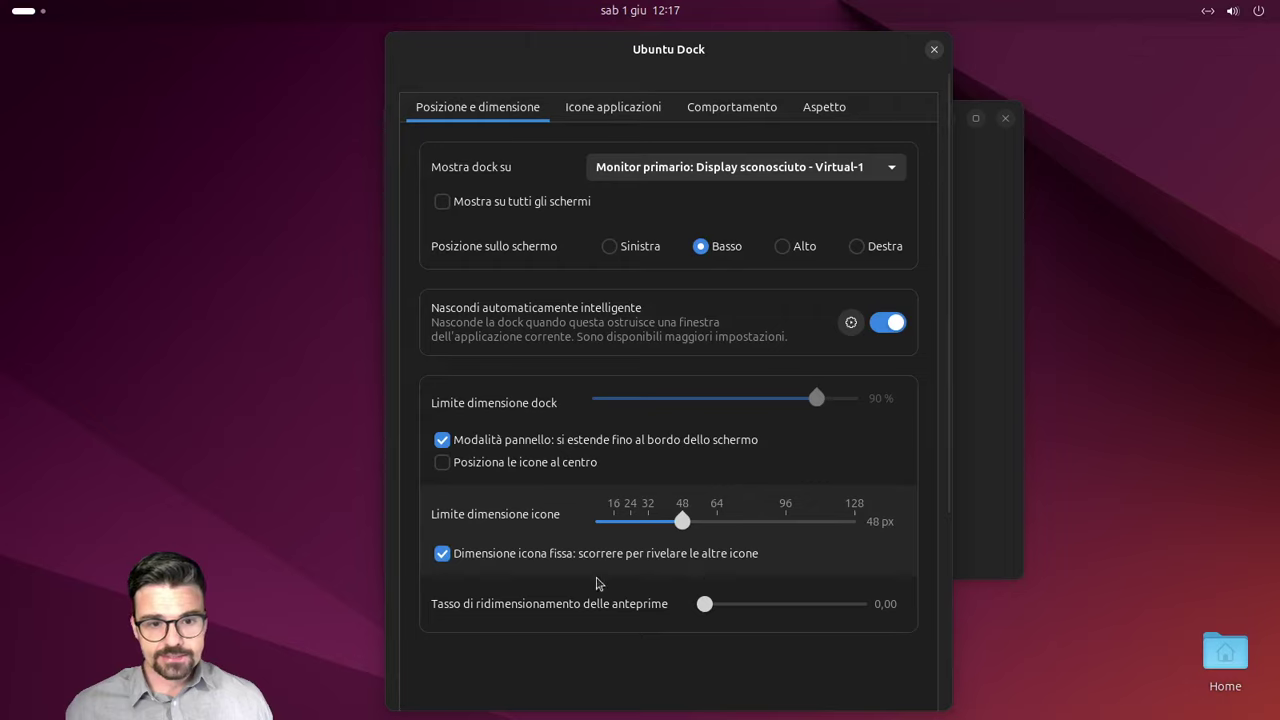
pyautogui.click(443, 442)
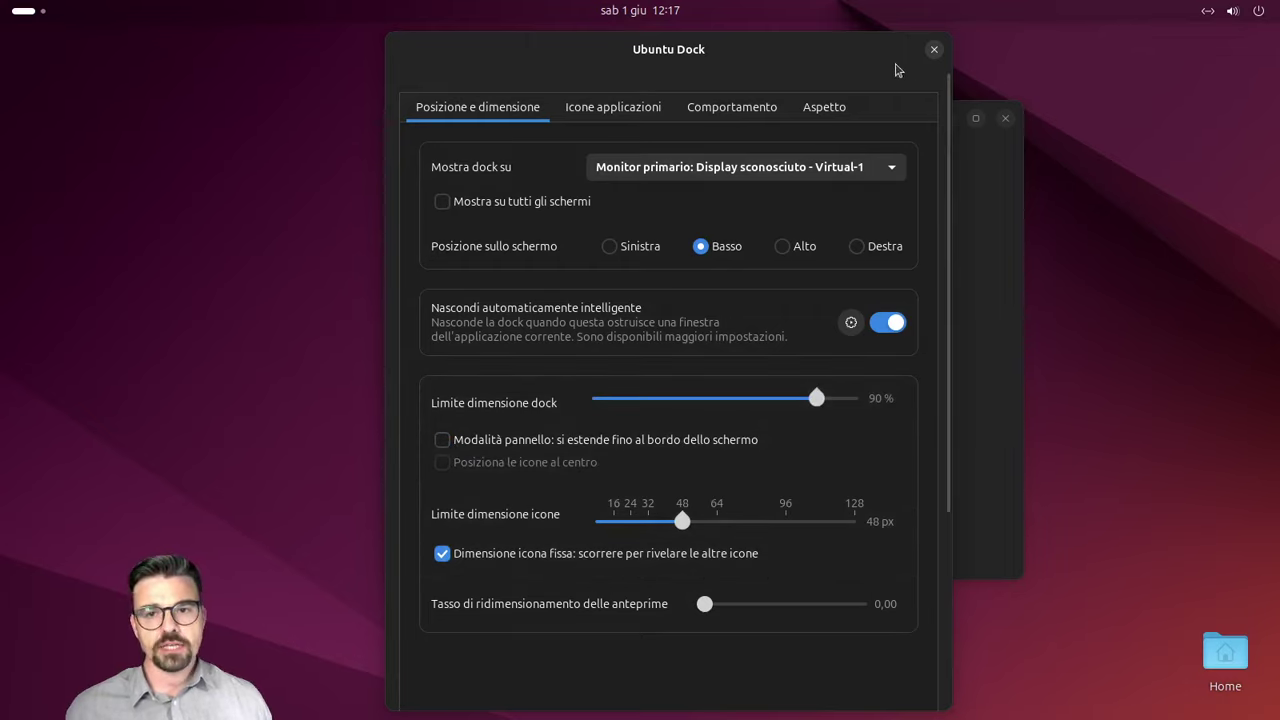
pyautogui.moveTo(871, 46); pyautogui.dragTo(832, 58)
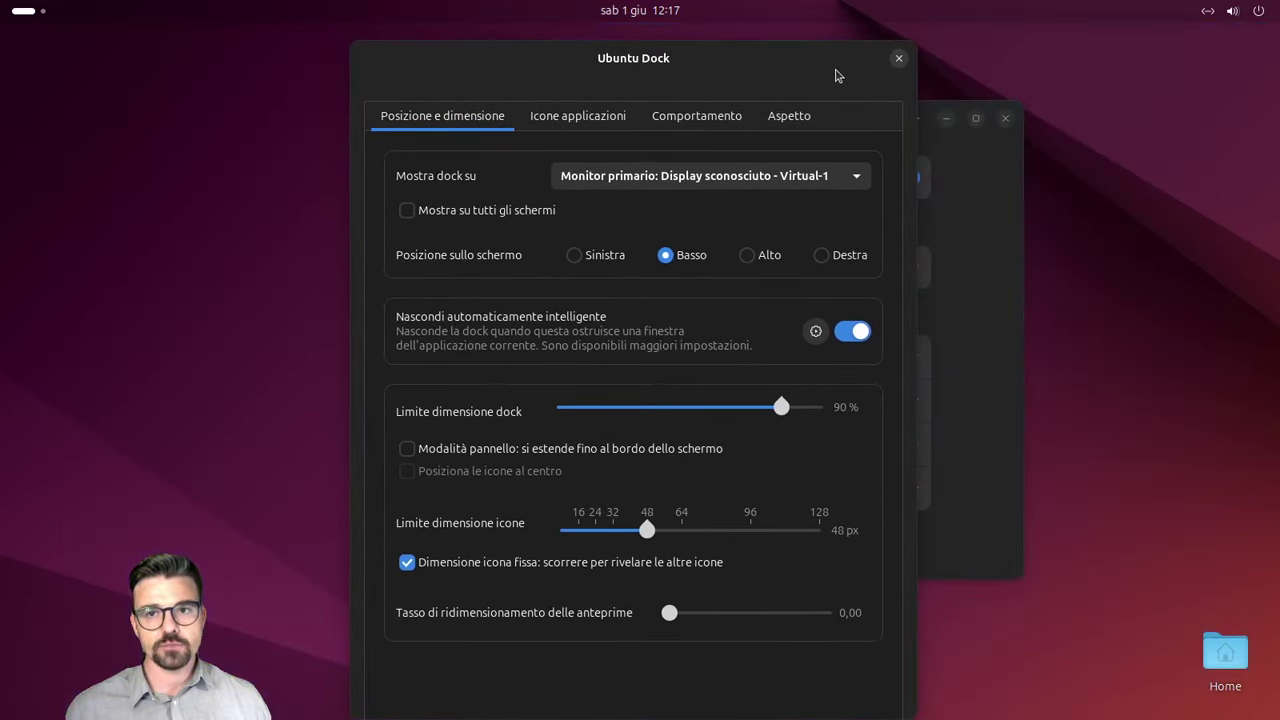
pyautogui.click(899, 61)
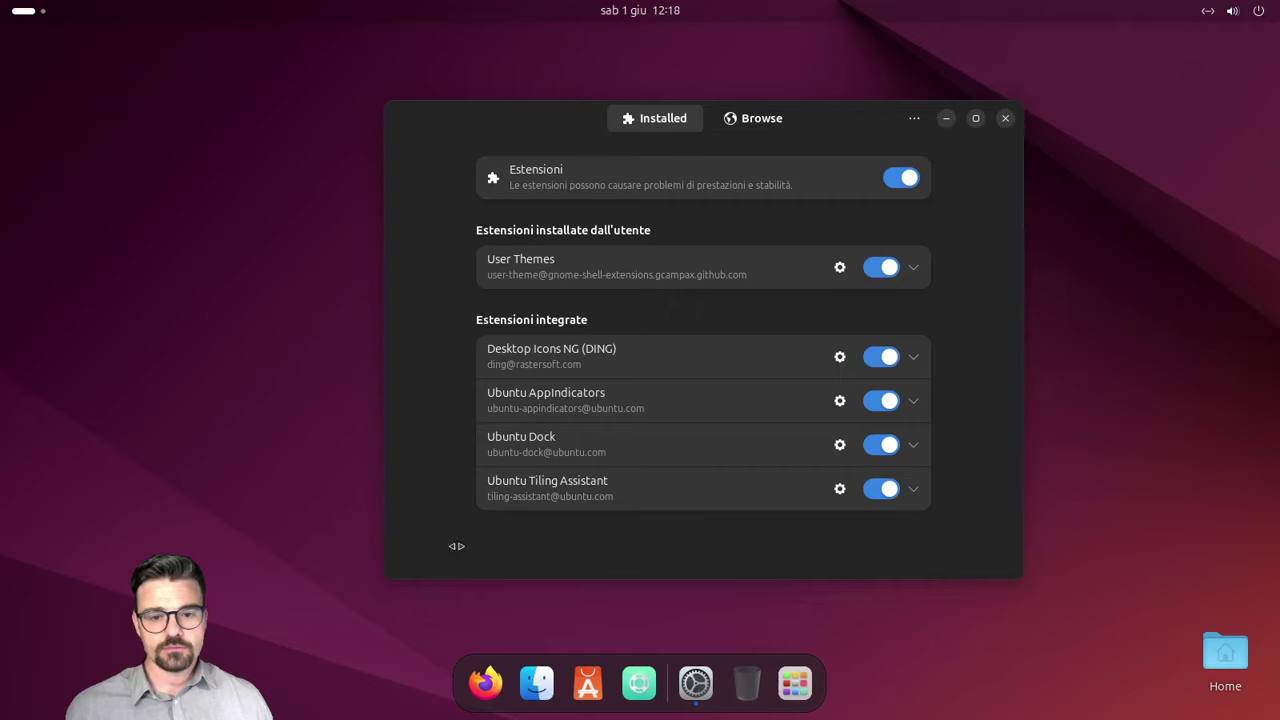
# Step: Change the desktop background to the picture of a mountain reflected in a lake, and close Impostazioni
pyautogui.rightClick(277, 197)
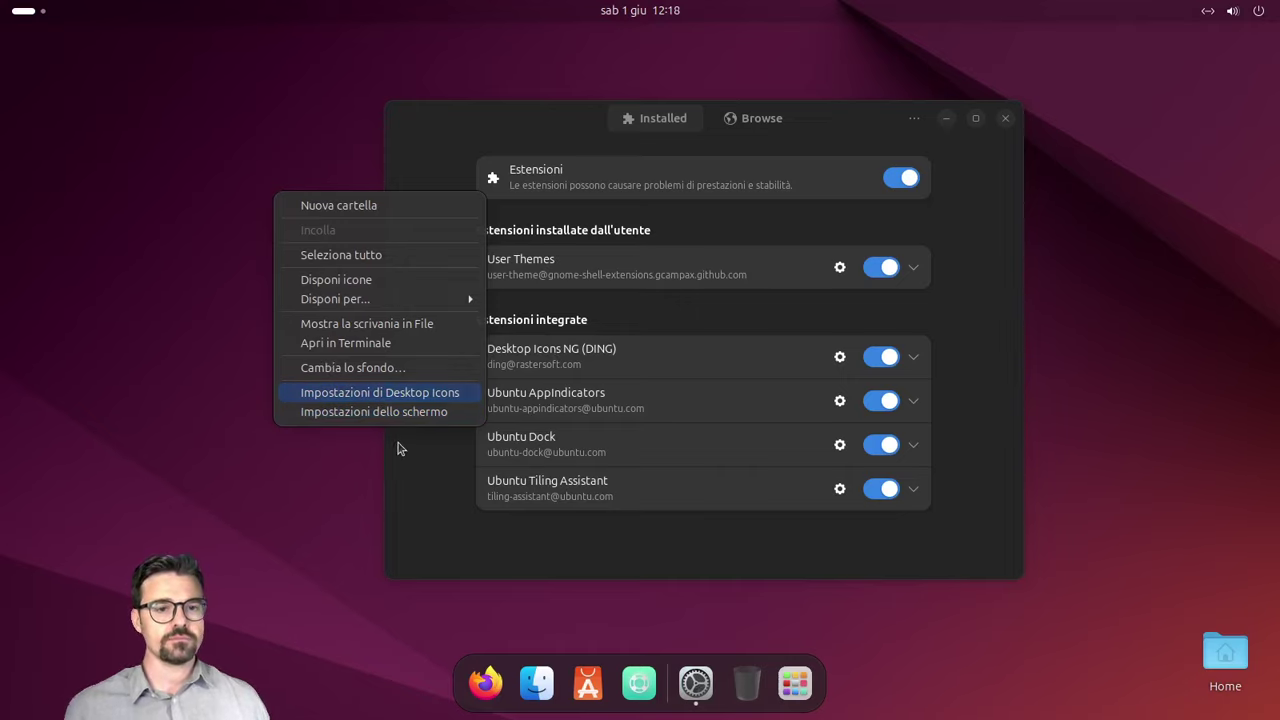
pyautogui.click(372, 372)
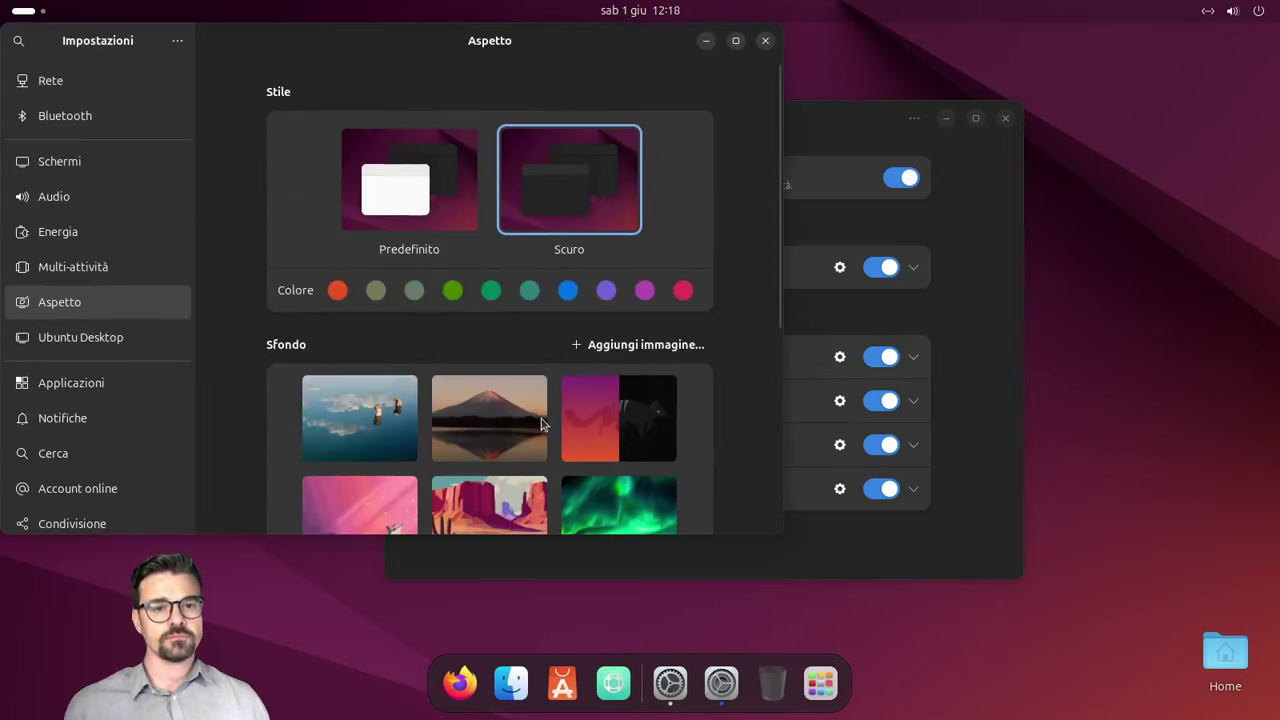
pyautogui.click(541, 424)
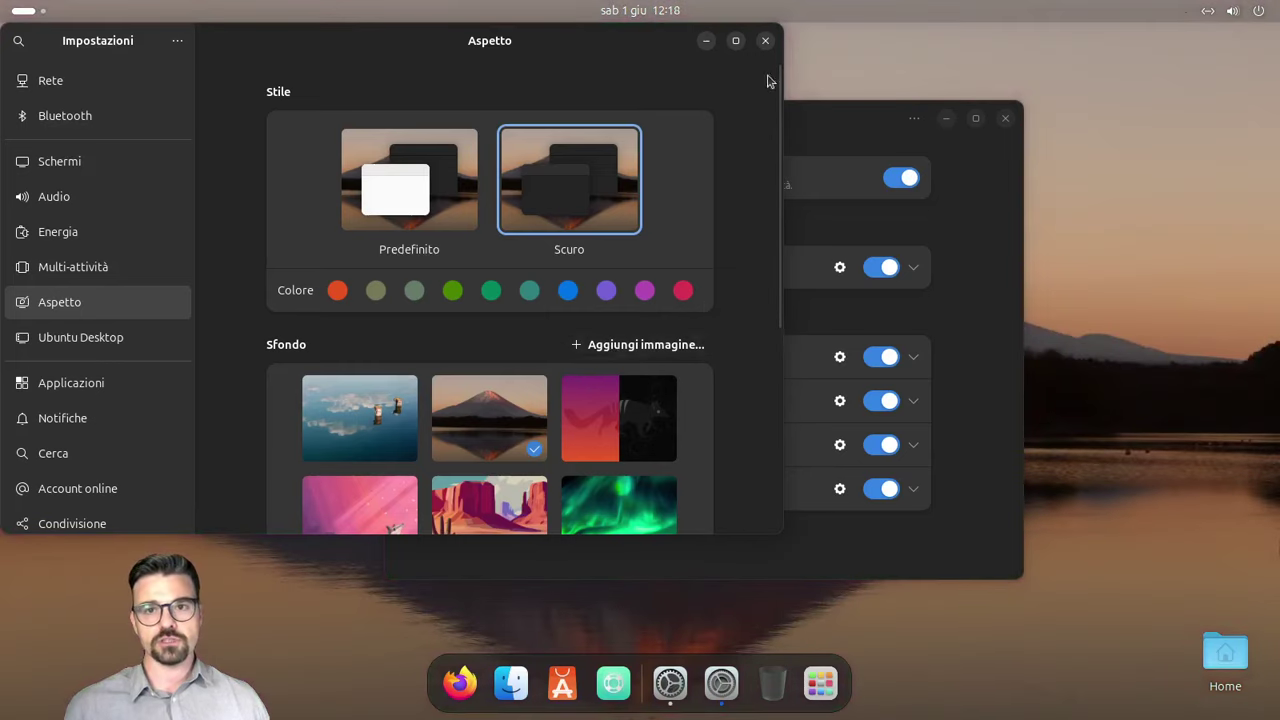
pyautogui.click(764, 42)
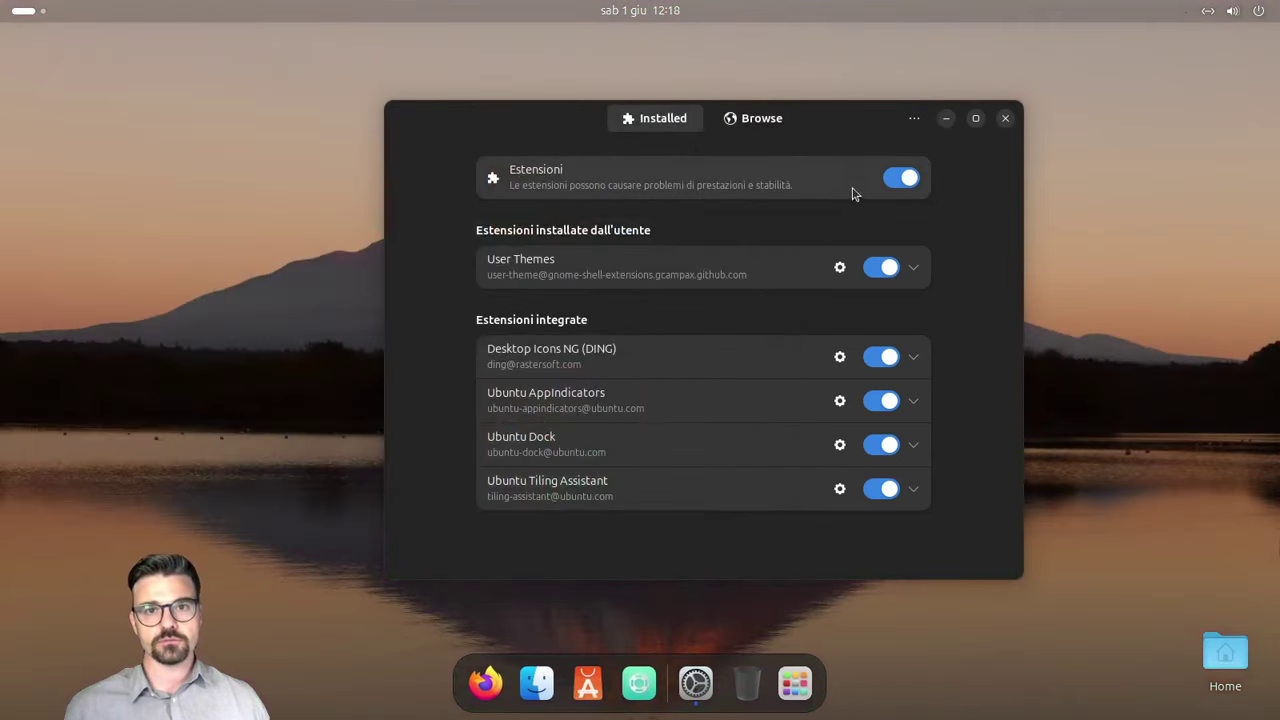
# Step: Examine the themed look of the calendar and notification panel, the quick settings, and the Impostazioni window, closing each
pyautogui.click(600, 18)
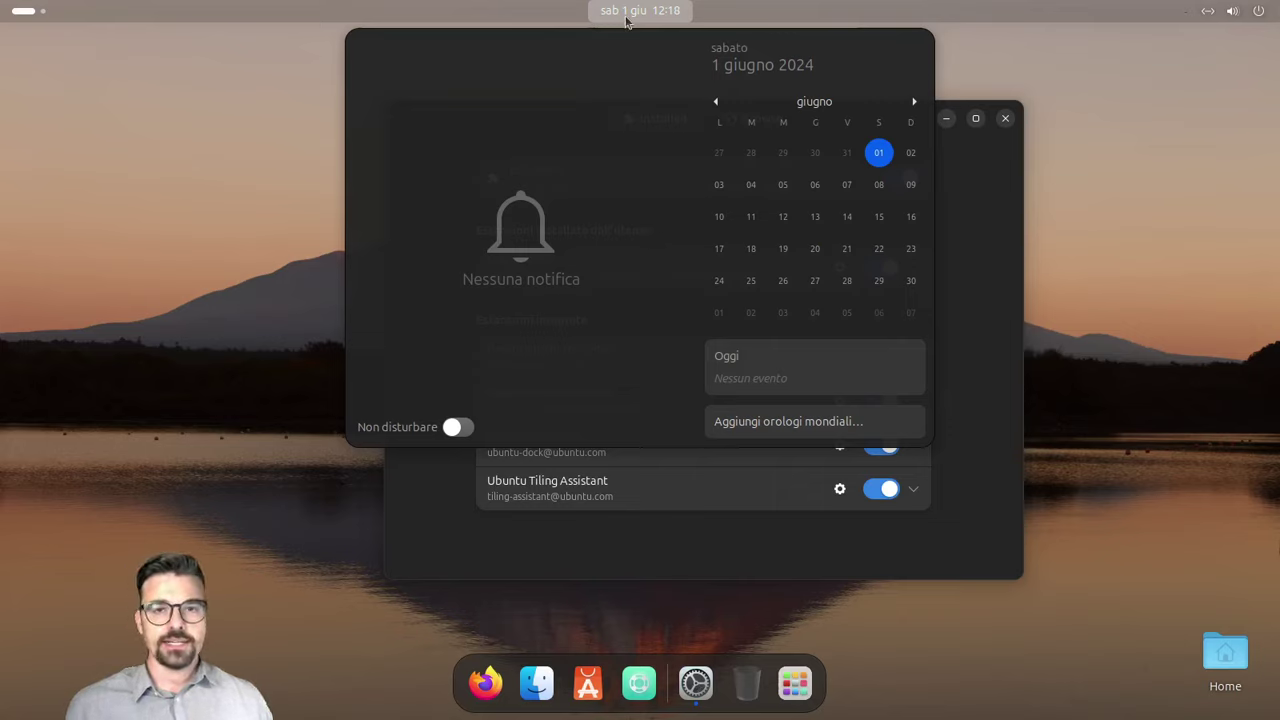
pyautogui.click(657, 12)
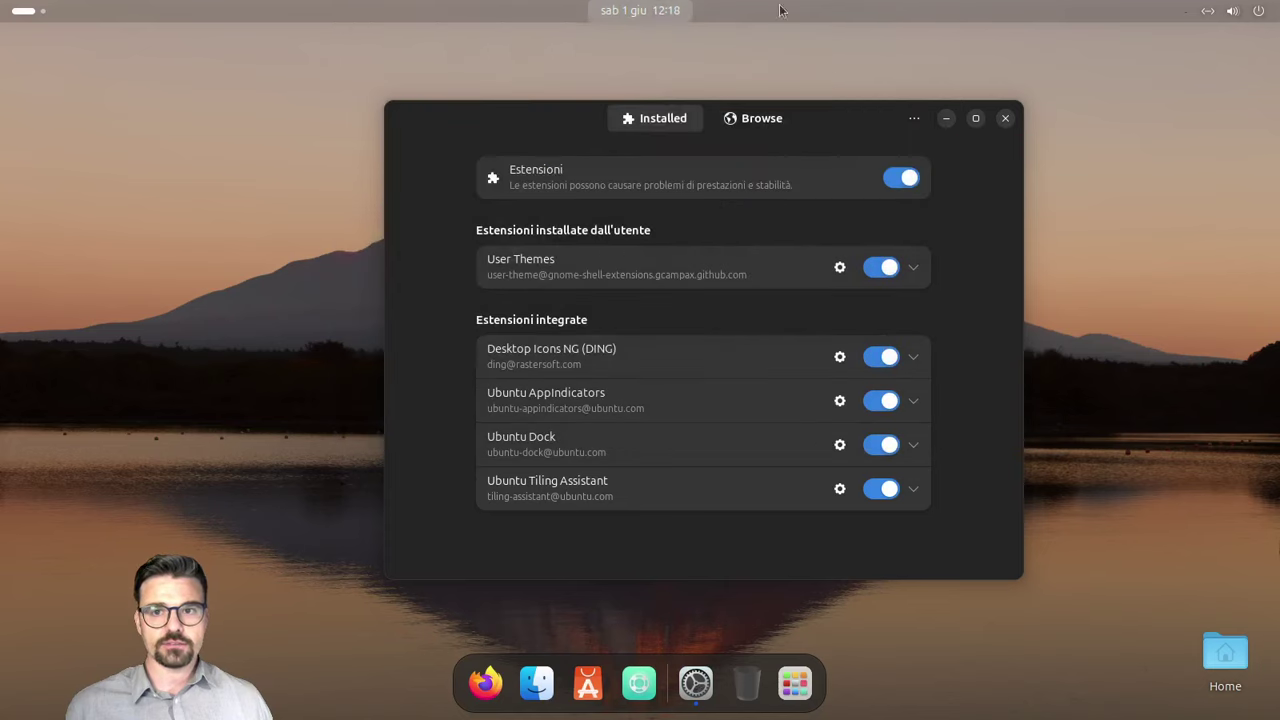
pyautogui.click(1220, 18)
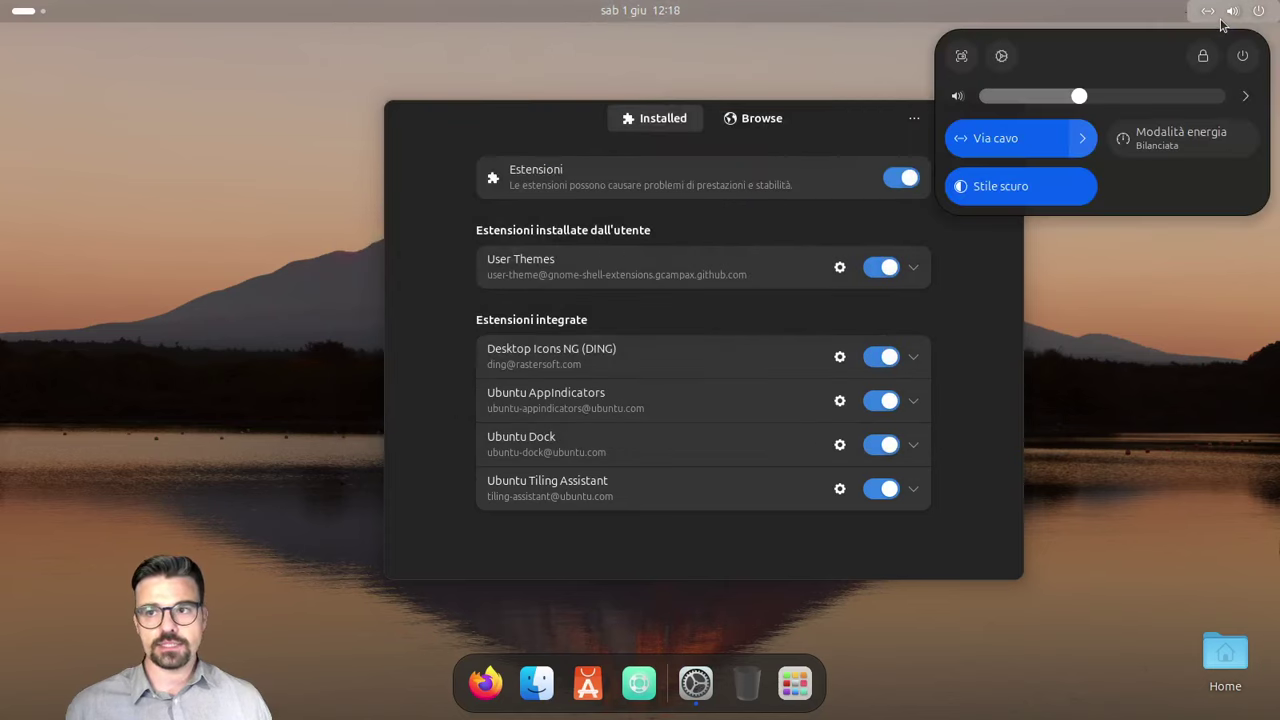
pyautogui.click(1001, 56)
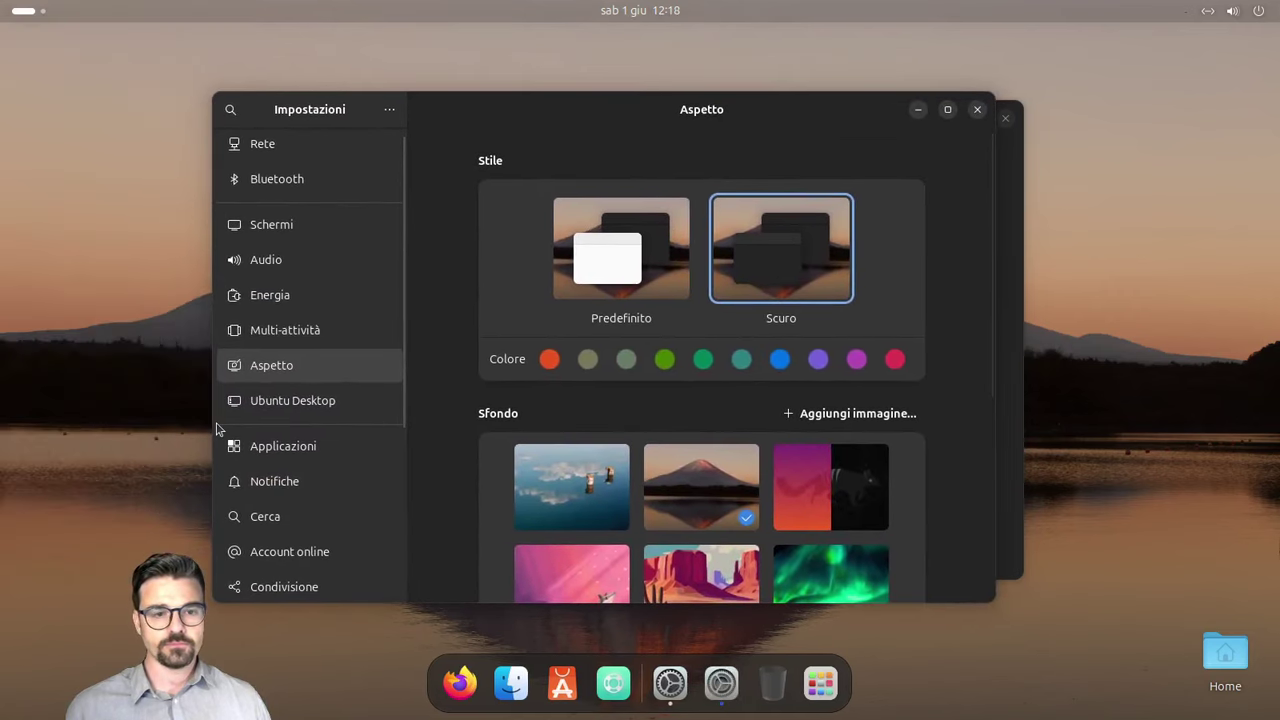
pyautogui.scroll(-5, 218, 428)
pyautogui.scroll(5, 218, 428)
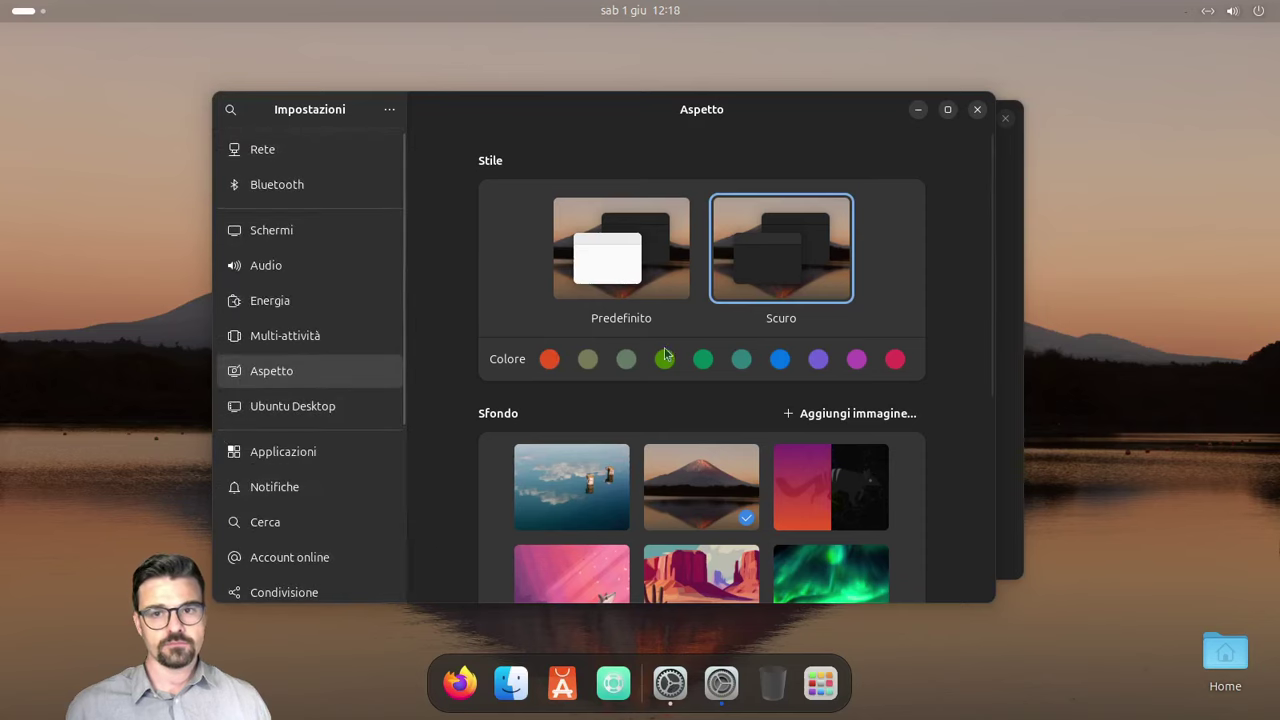
pyautogui.click(977, 109)
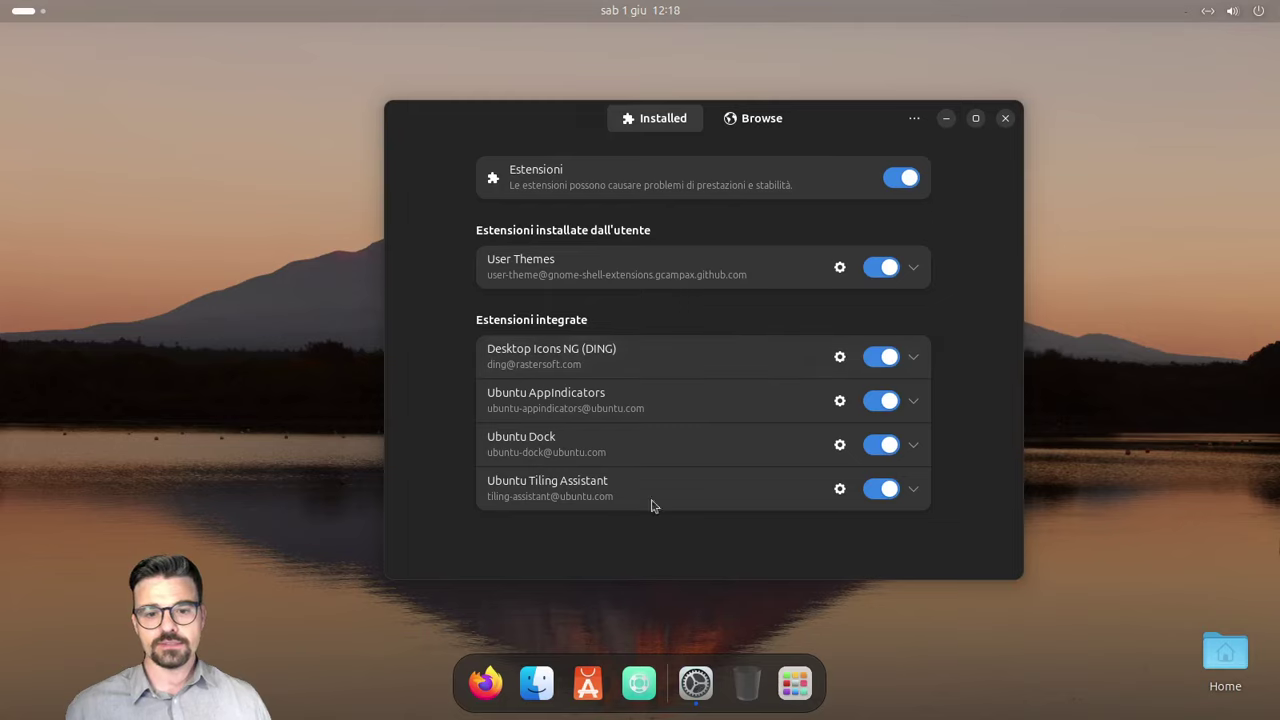
# Step: Open File, check the sort options of the Home folder, and compare its list view with its grid view
pyautogui.click(537, 682)
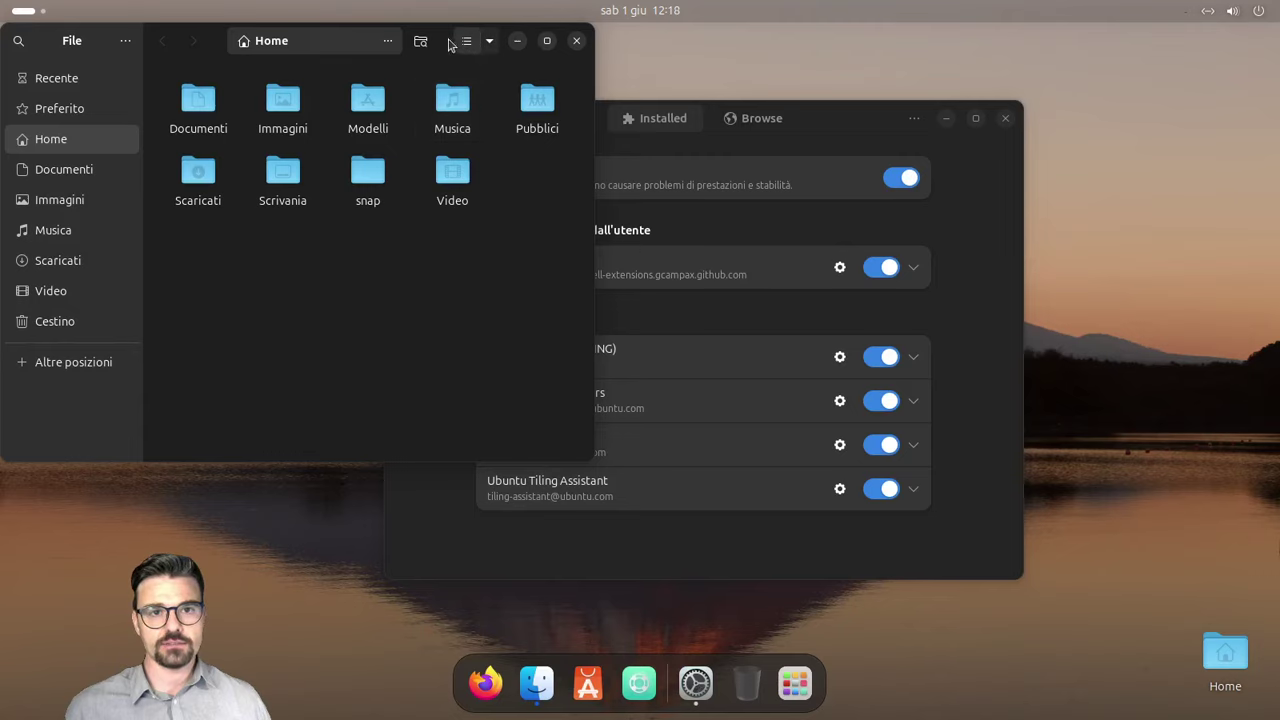
pyautogui.moveTo(466, 43); pyautogui.dragTo(571, 108)
pyautogui.click(604, 101)
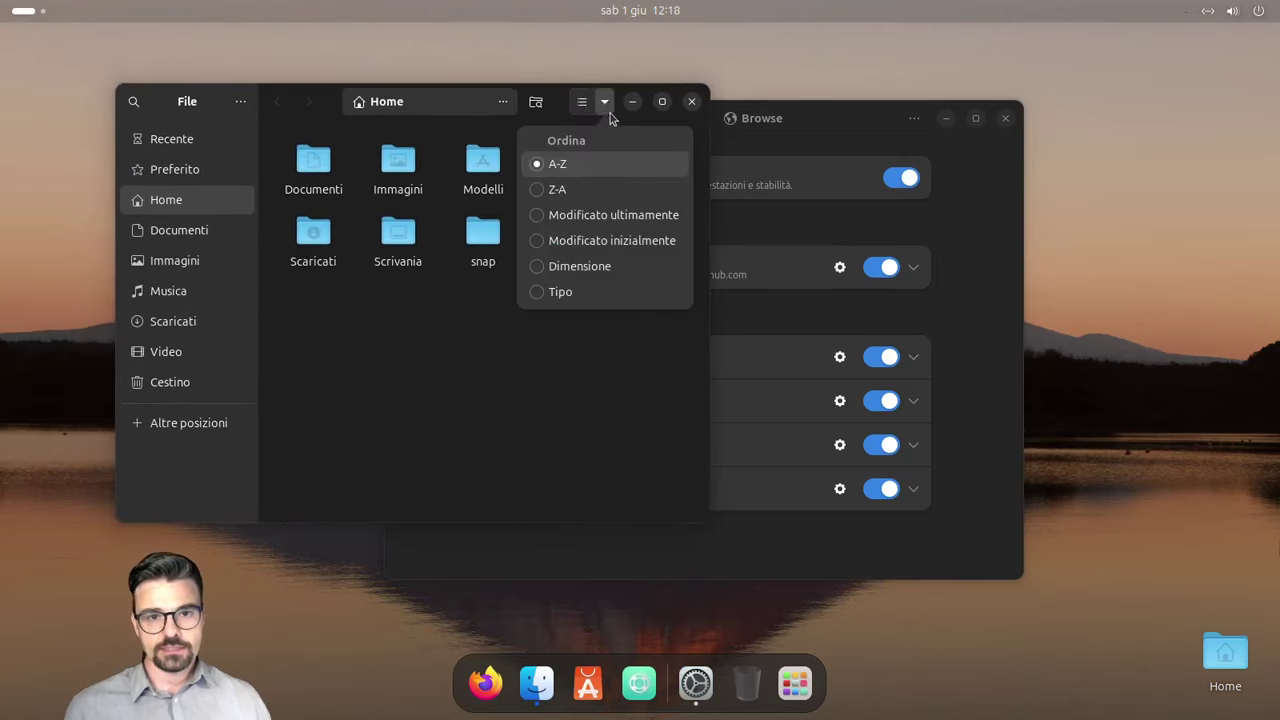
pyautogui.click(584, 101)
pyautogui.click(584, 101)
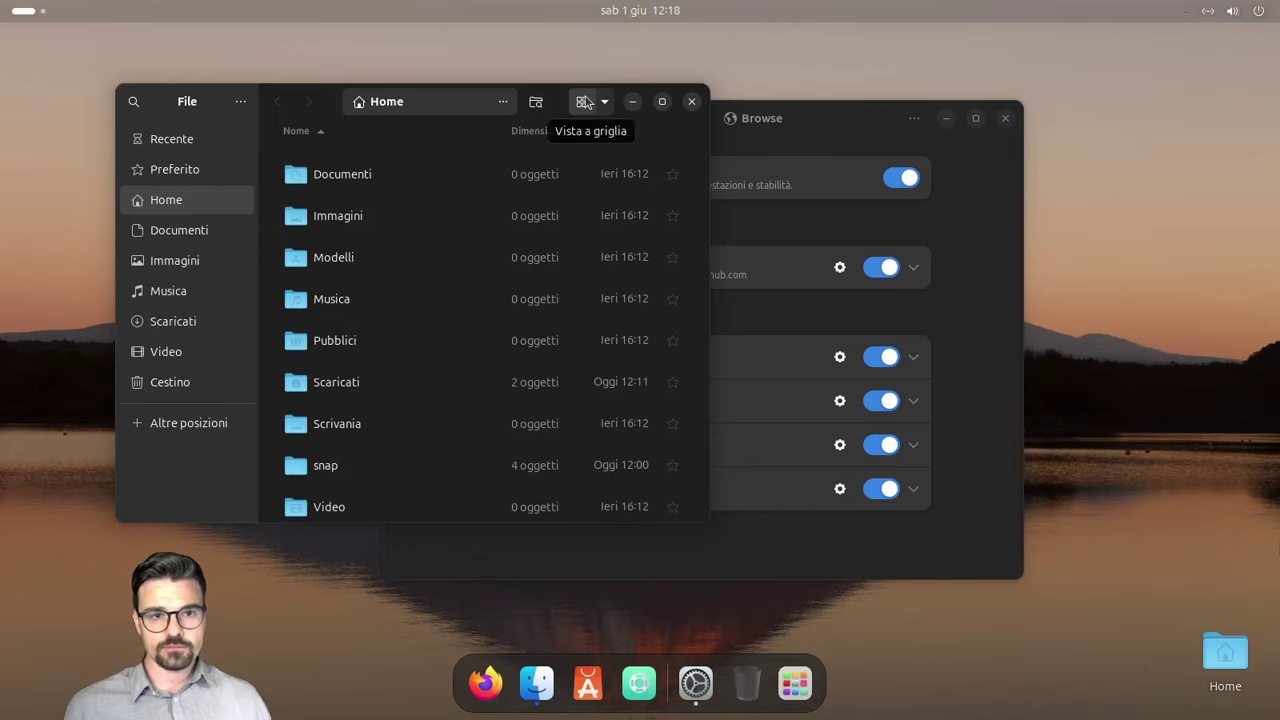
pyautogui.click(585, 101)
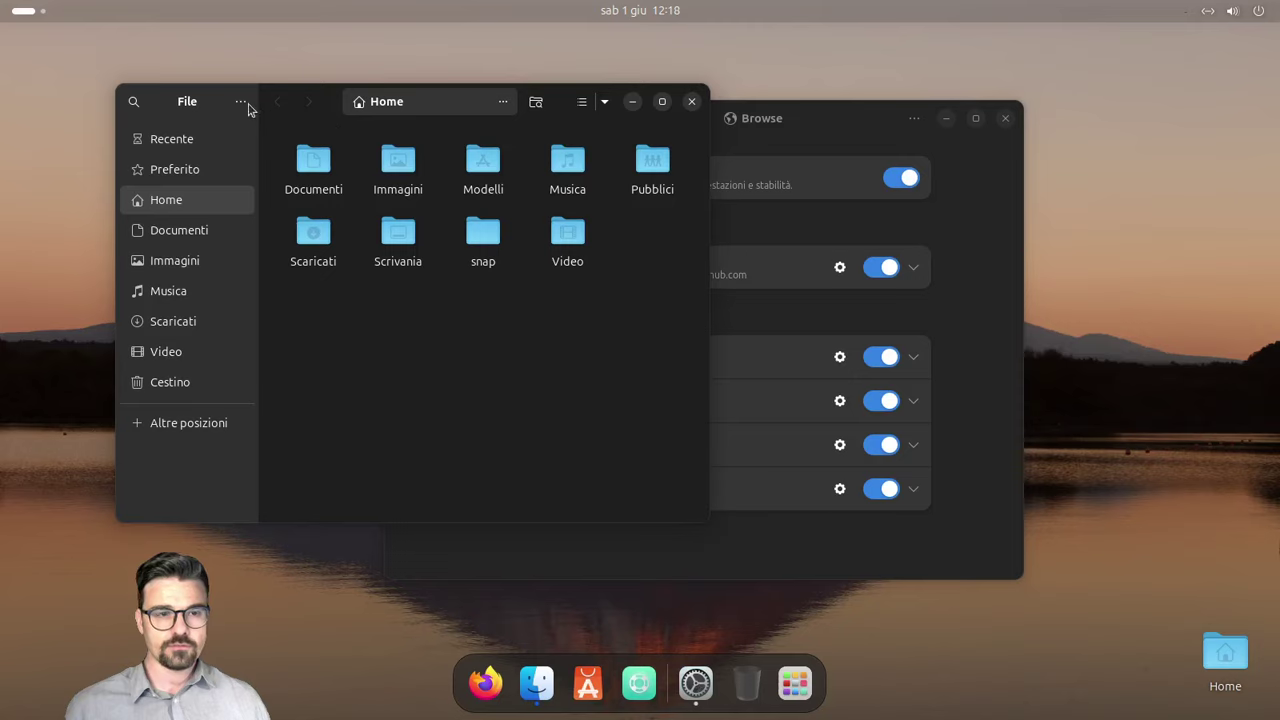
# Step: Enlarge the folder icons in File by one level, and close File and the extensions window
pyautogui.click(240, 103)
pyautogui.click(316, 205)
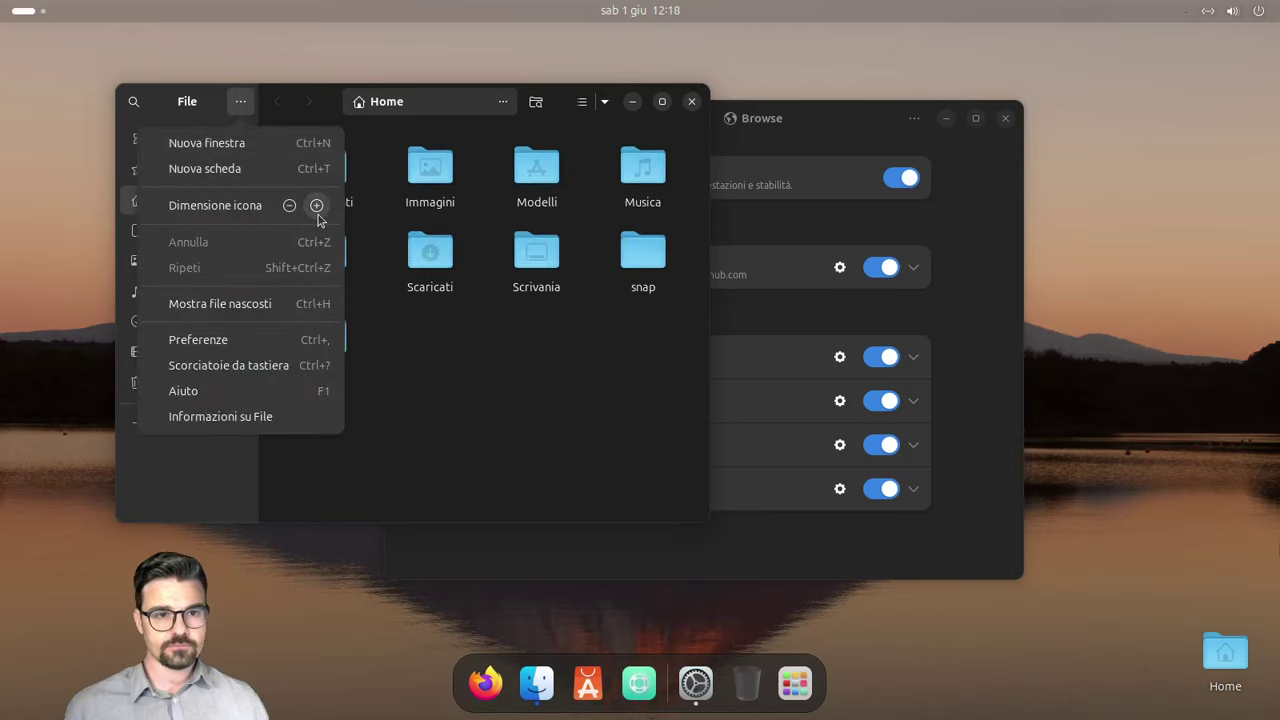
pyautogui.click(465, 424)
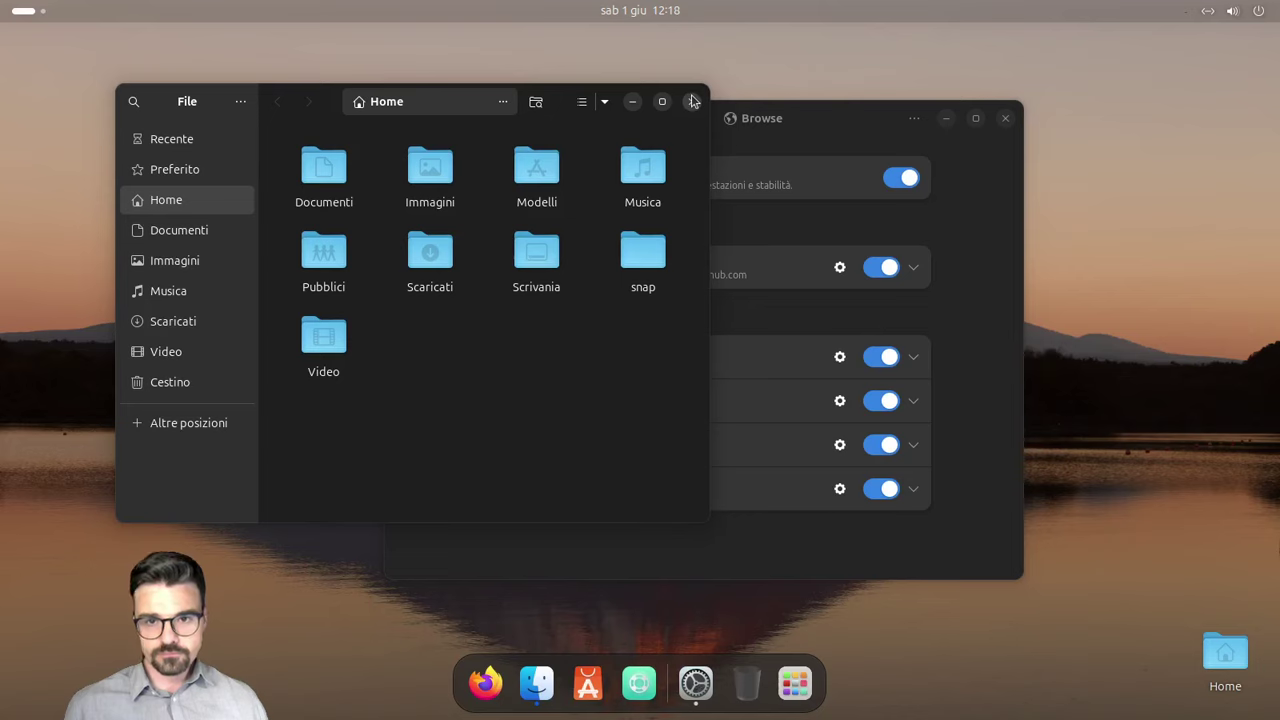
pyautogui.click(691, 101)
pyautogui.moveTo(840, 117); pyautogui.dragTo(791, 120)
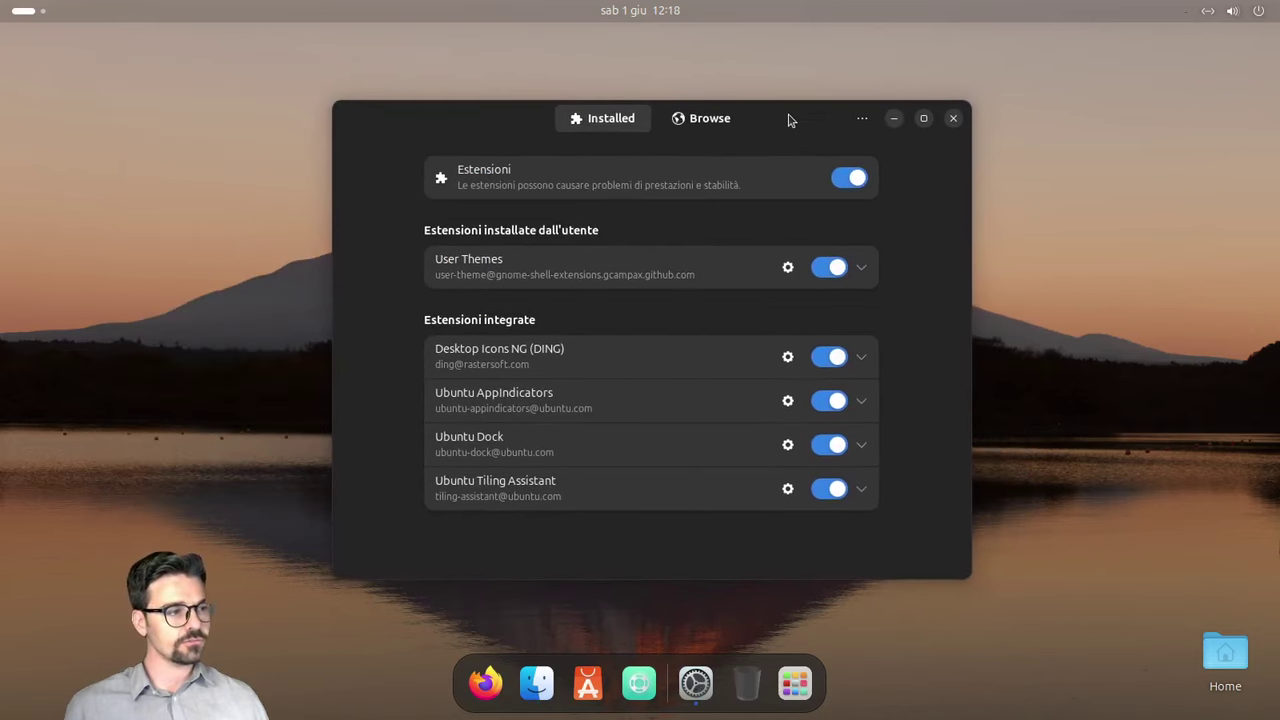
pyautogui.click(951, 119)
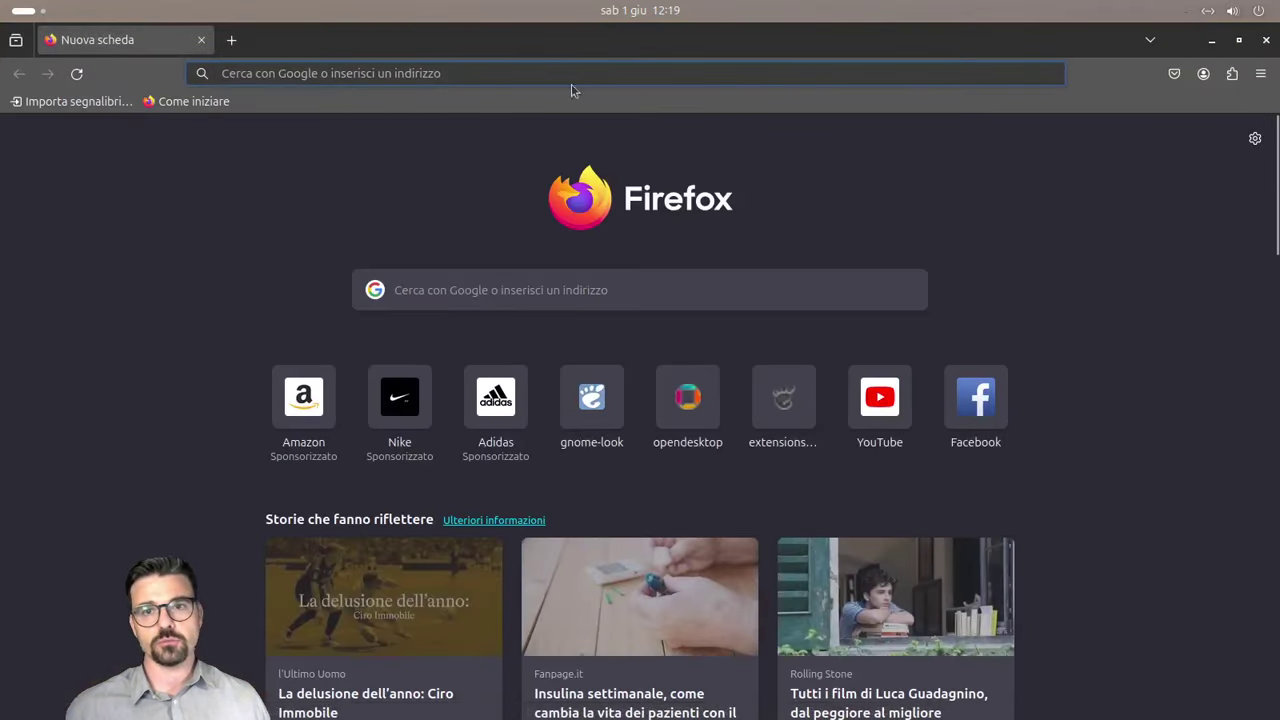
# Step: In Firefox, search Google for gnome-look and open the Gnome-look.org site
pyautogui.click(520, 73)
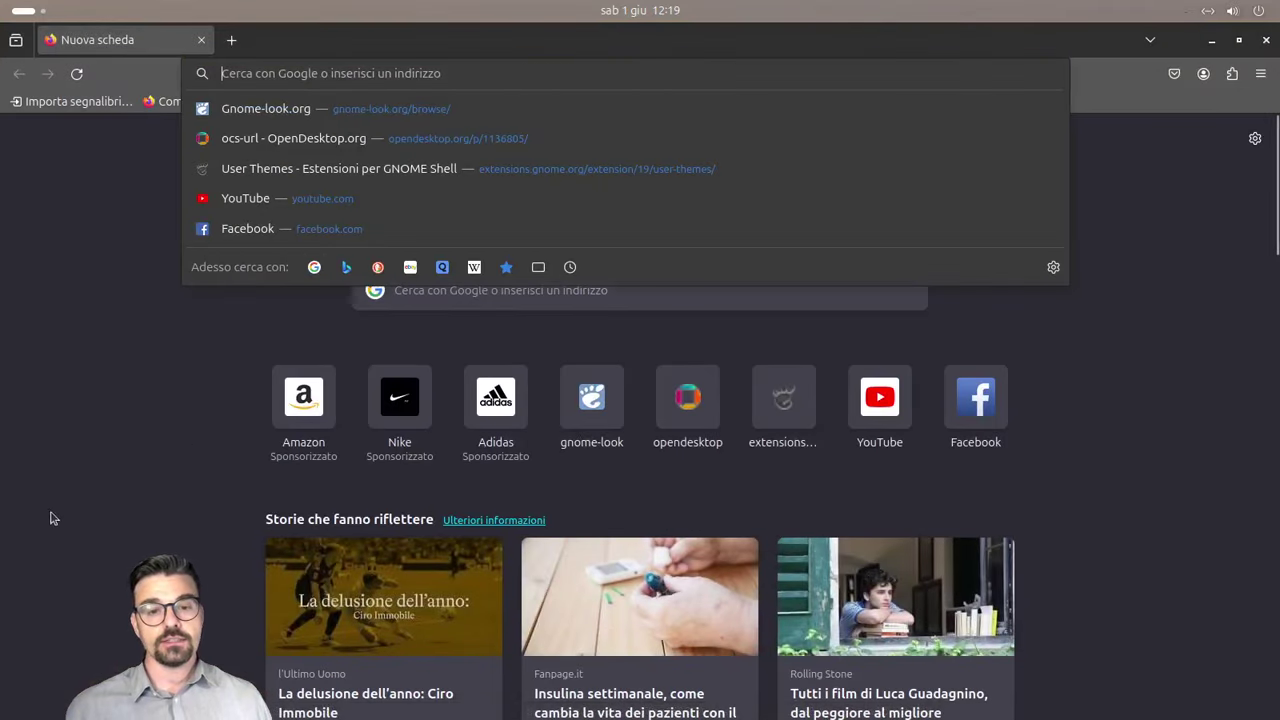
pyautogui.click(296, 139)
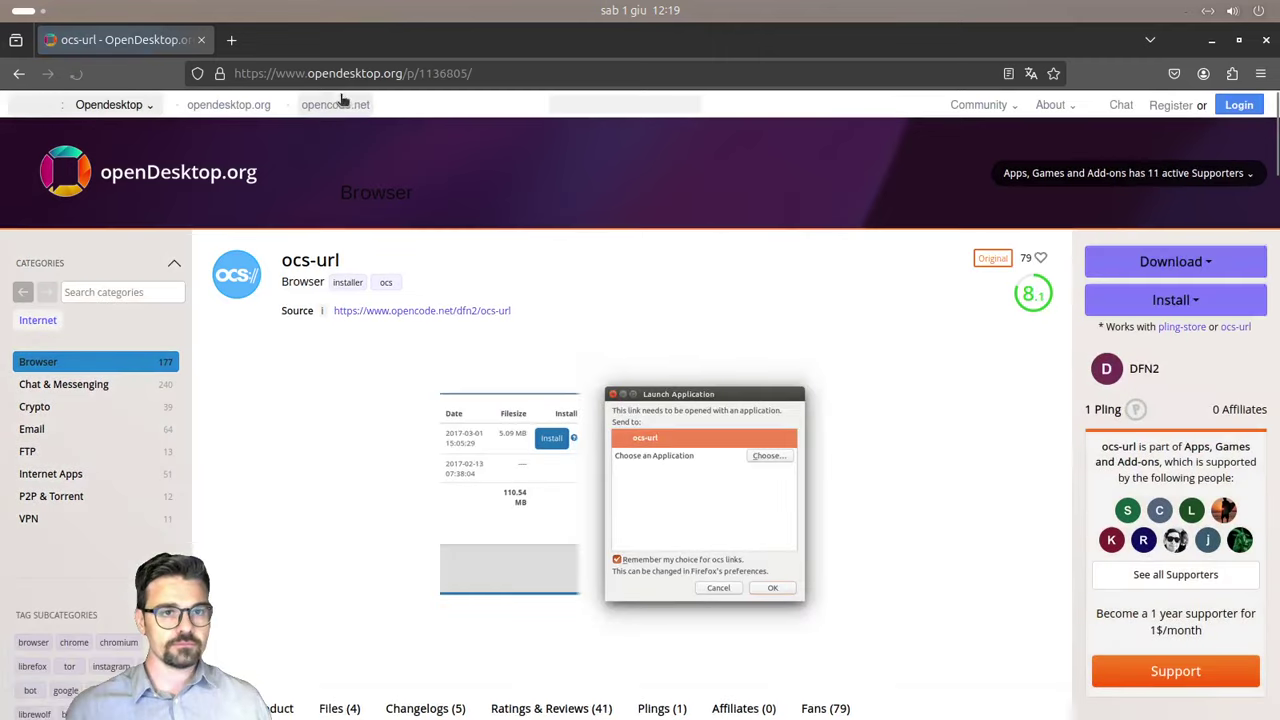
pyautogui.click(358, 78)
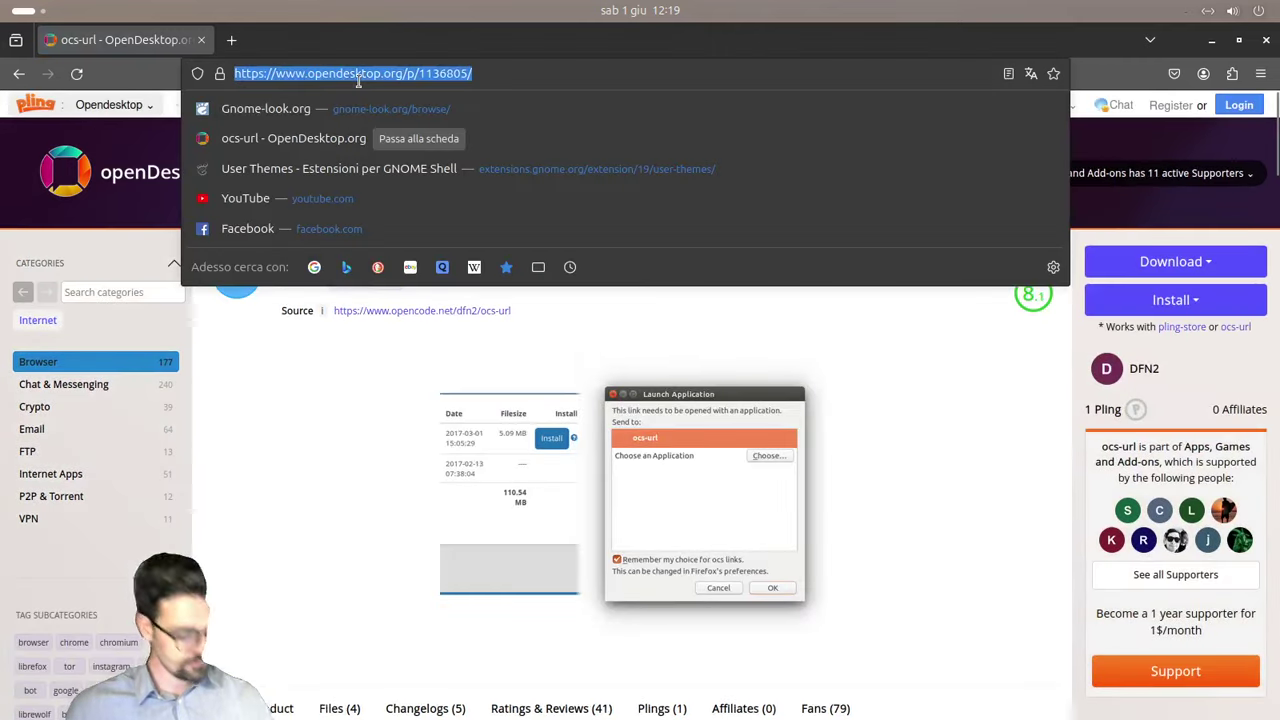
pyautogui.write('g')
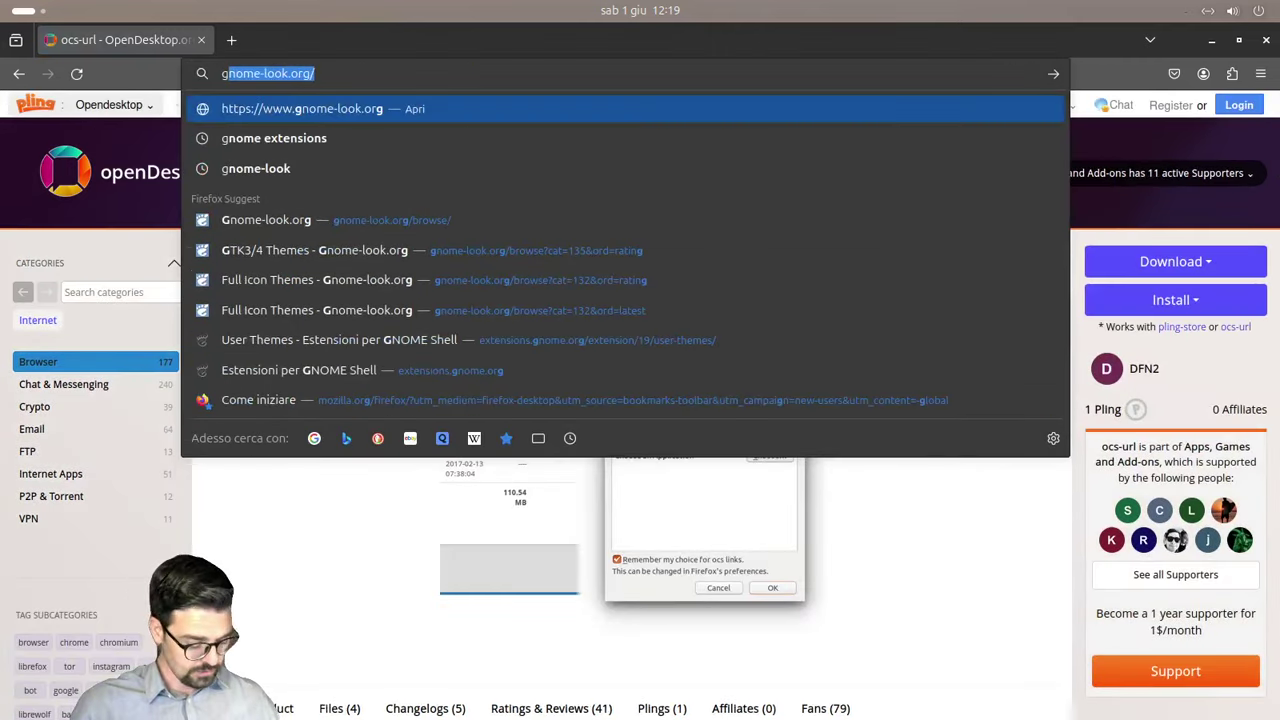
pyautogui.write('n')
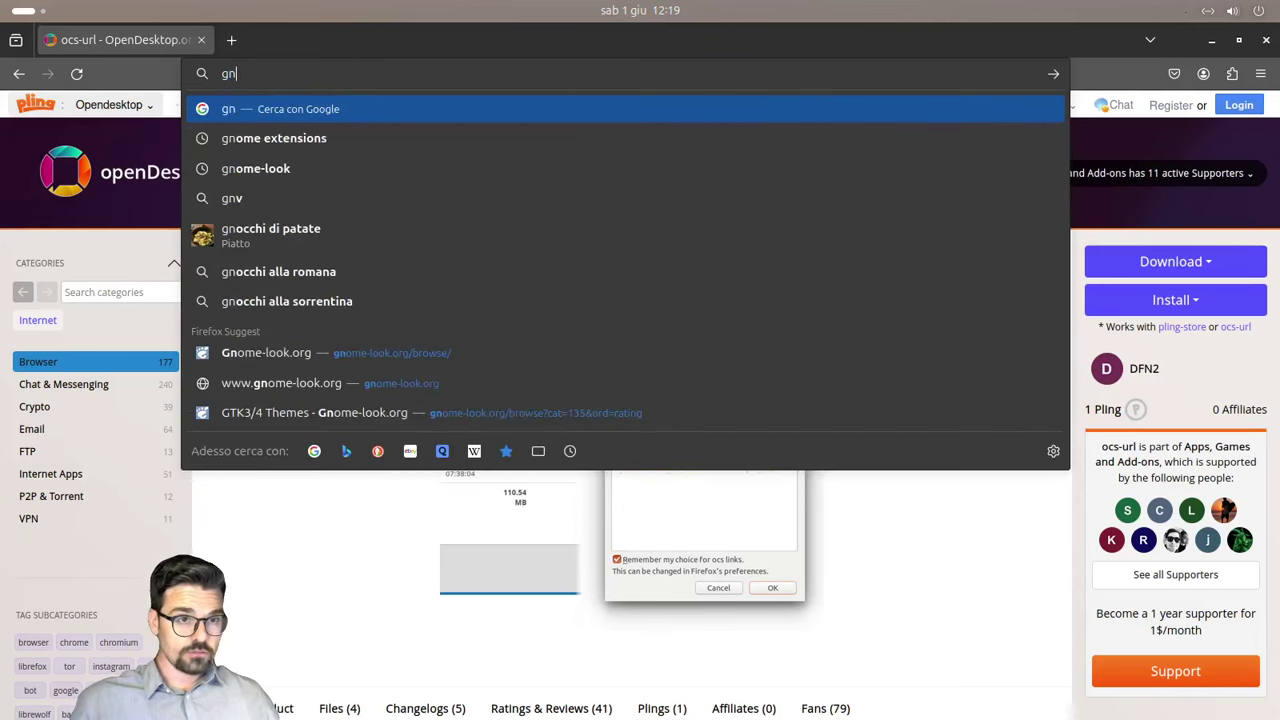
pyautogui.click(255, 168)
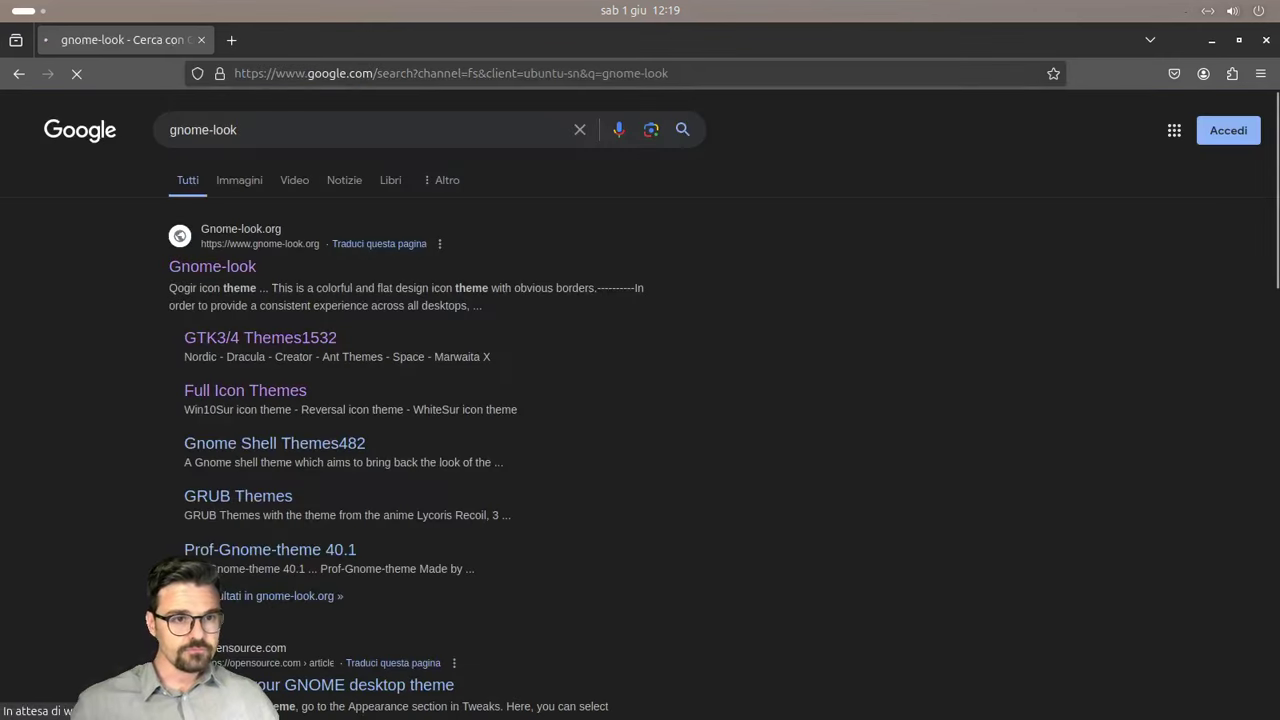
pyautogui.click(225, 270)
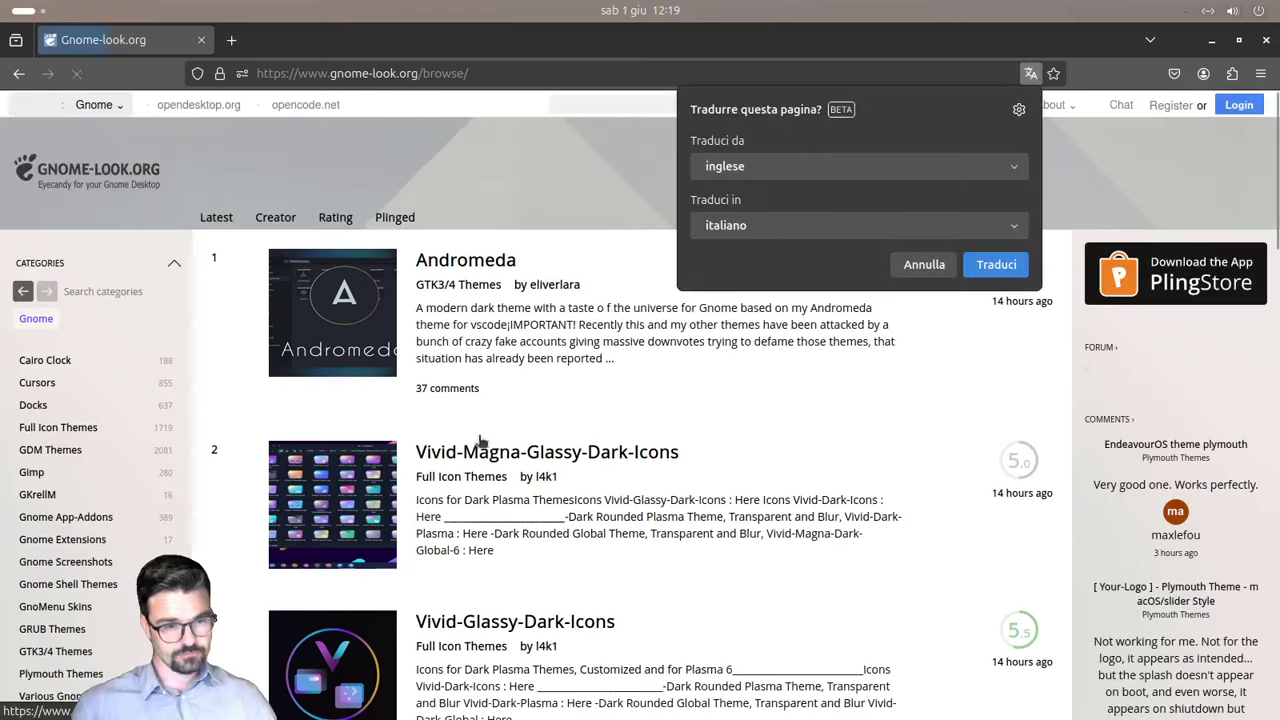
# Step: Browse the Cursors category on Gnome-look.org and open the macOS Cursor page
pyautogui.click(38, 385)
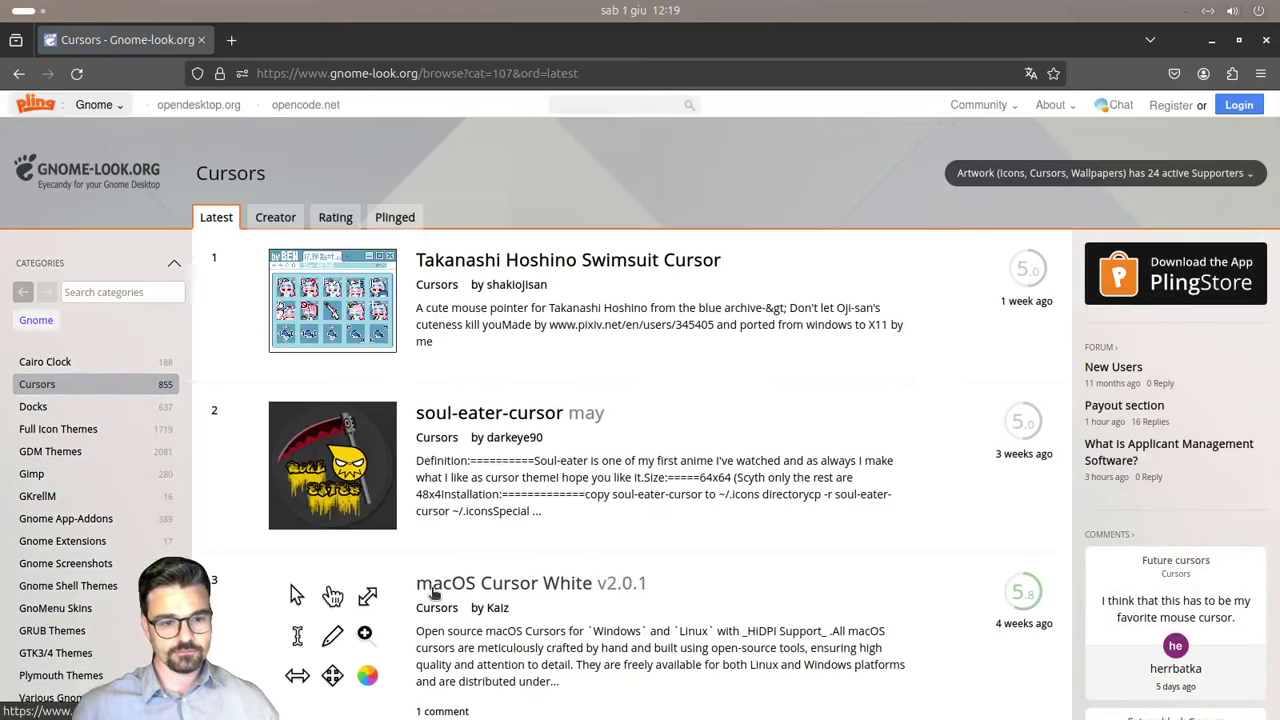
pyautogui.scroll(-3, 505, 588)
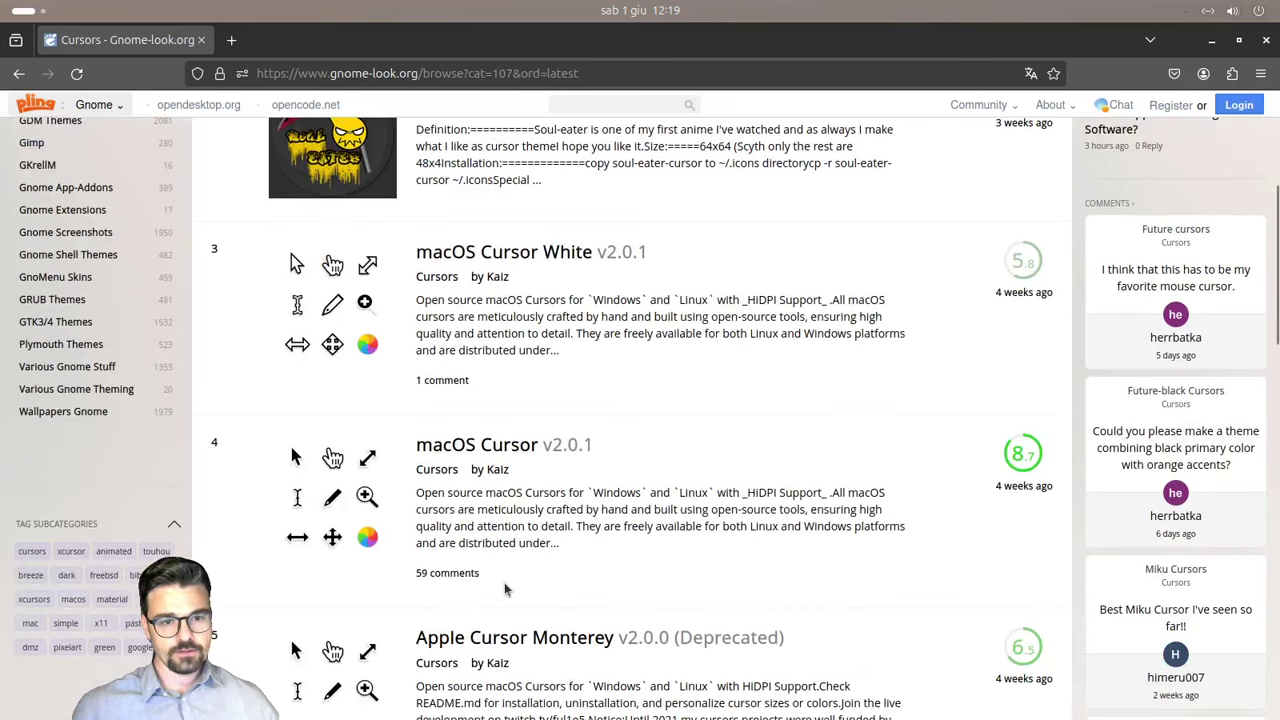
pyautogui.click(489, 453)
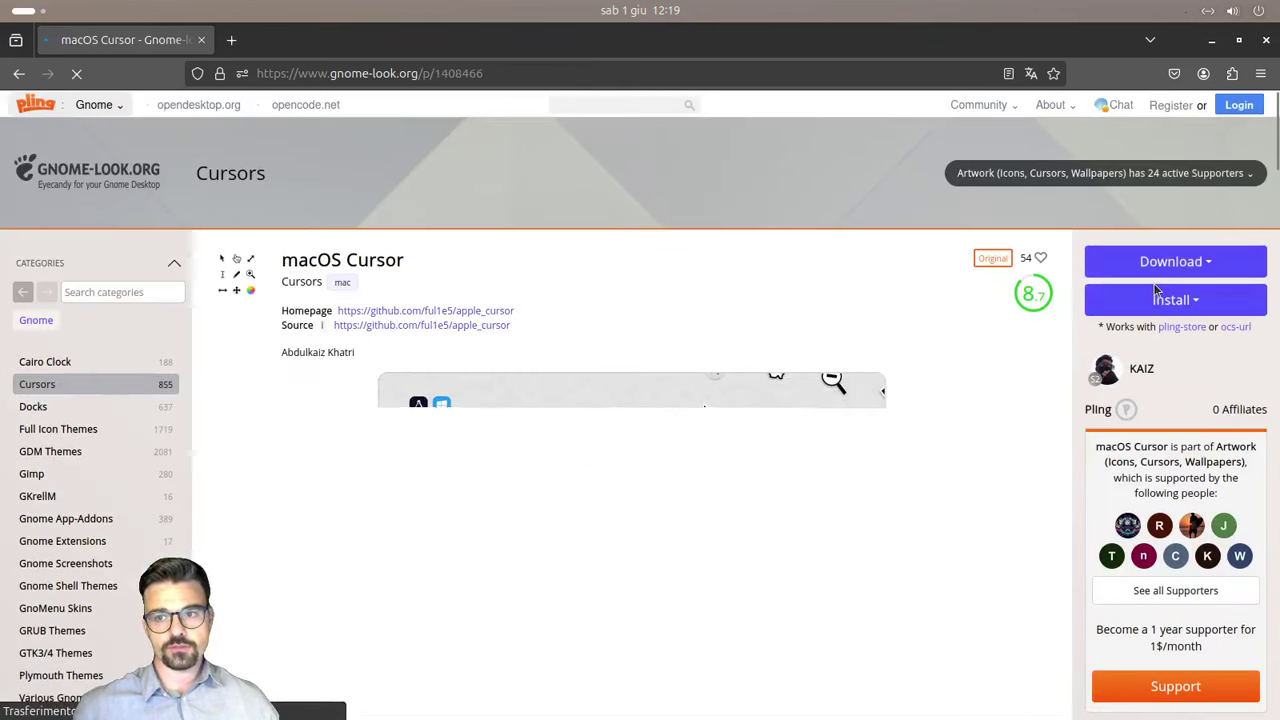
# Step: Install the macOS.tar.xz package of the macOS Cursor theme through ocs-url, and dismiss the installer dialog
pyautogui.click(1160, 300)
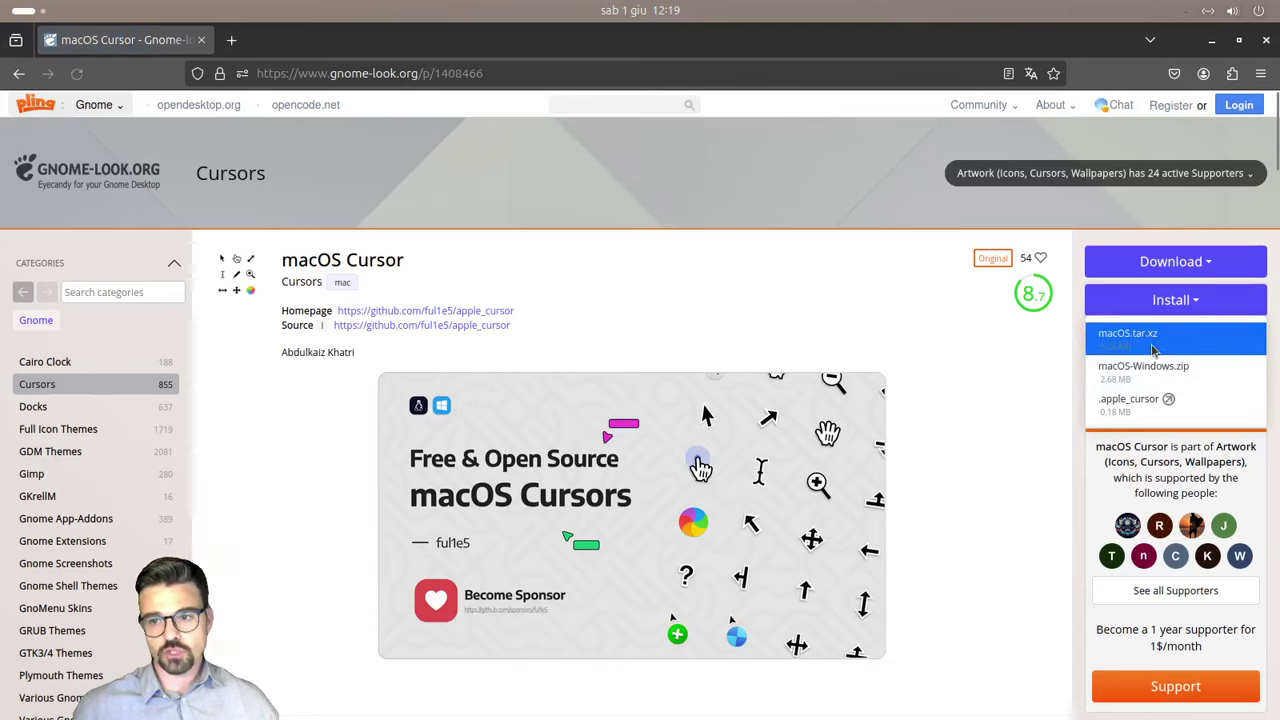
pyautogui.click(1129, 334)
pyautogui.click(668, 374)
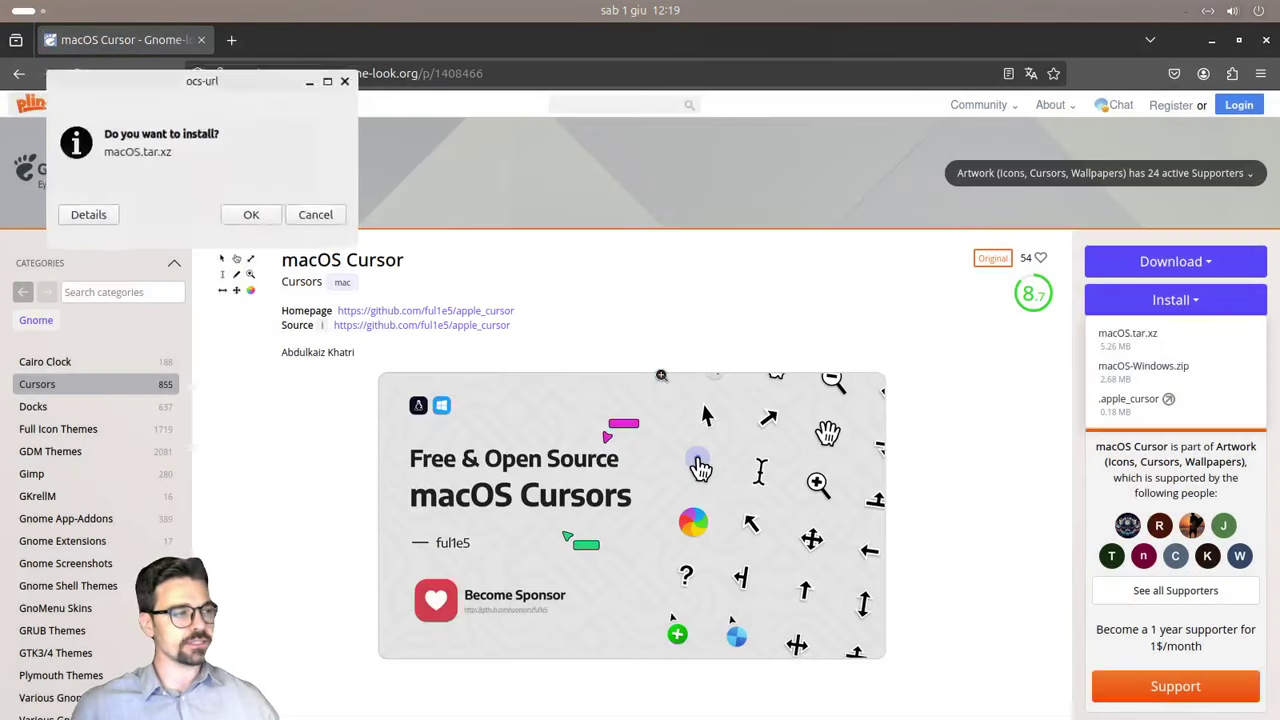
pyautogui.click(271, 213)
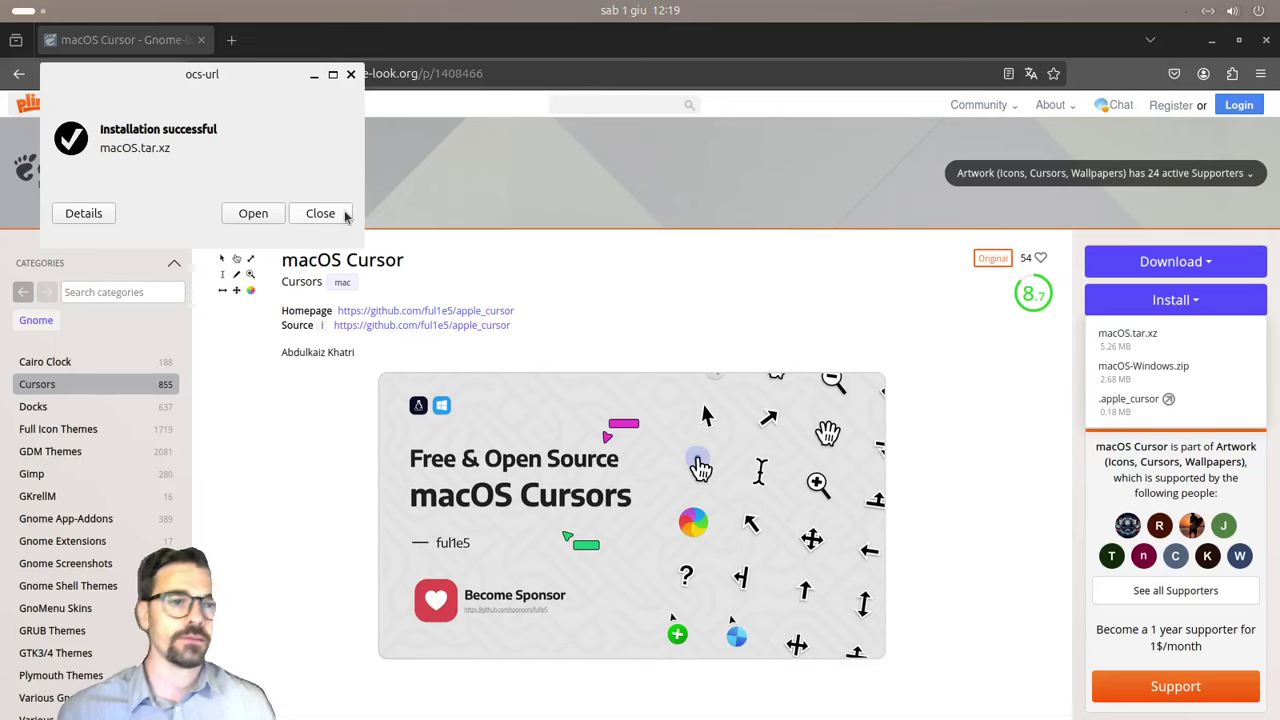
pyautogui.click(351, 75)
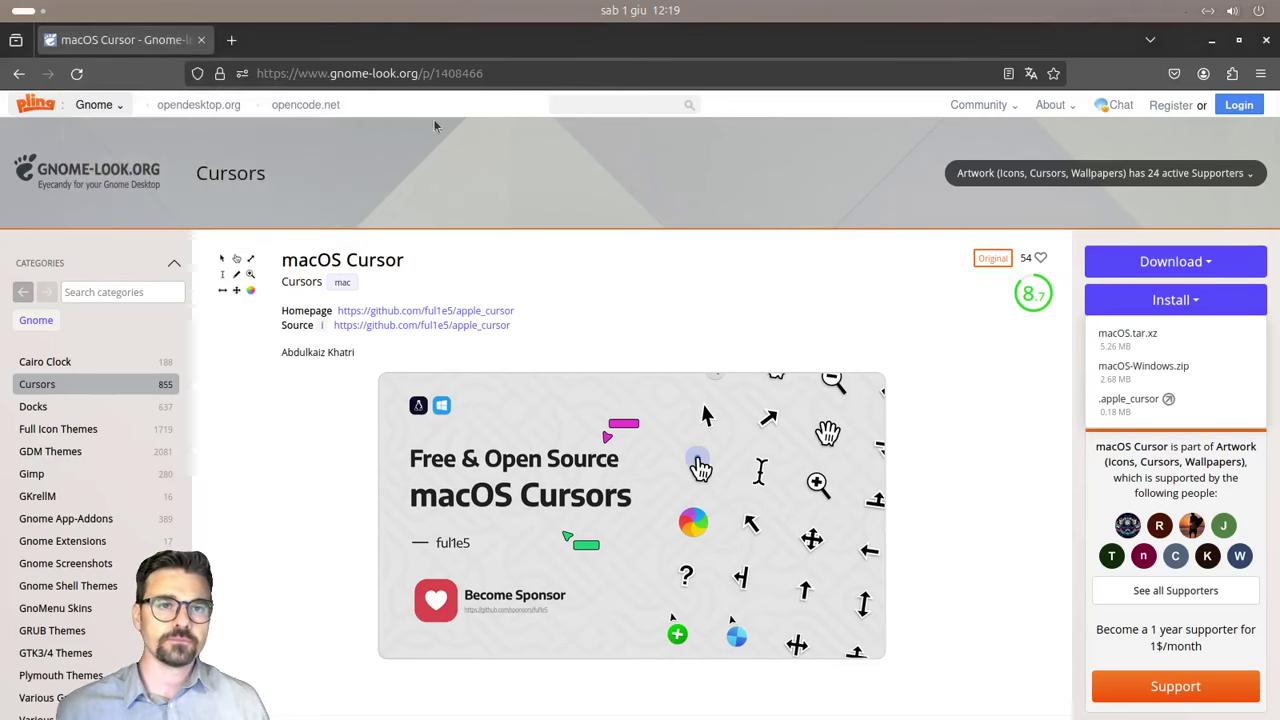
# Step: Switch to Personalizzazioni and set the Cursore style under Aspetto to MacOS-White
pyautogui.press('super')
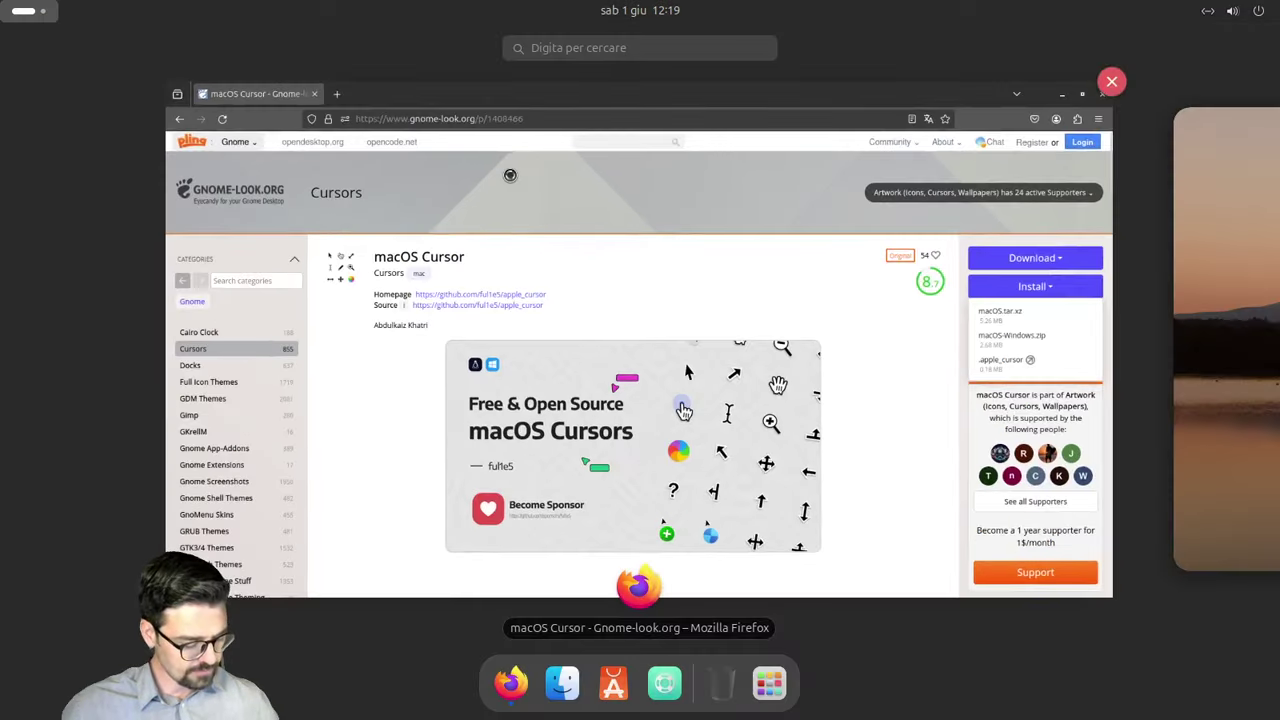
pyautogui.write('pers')
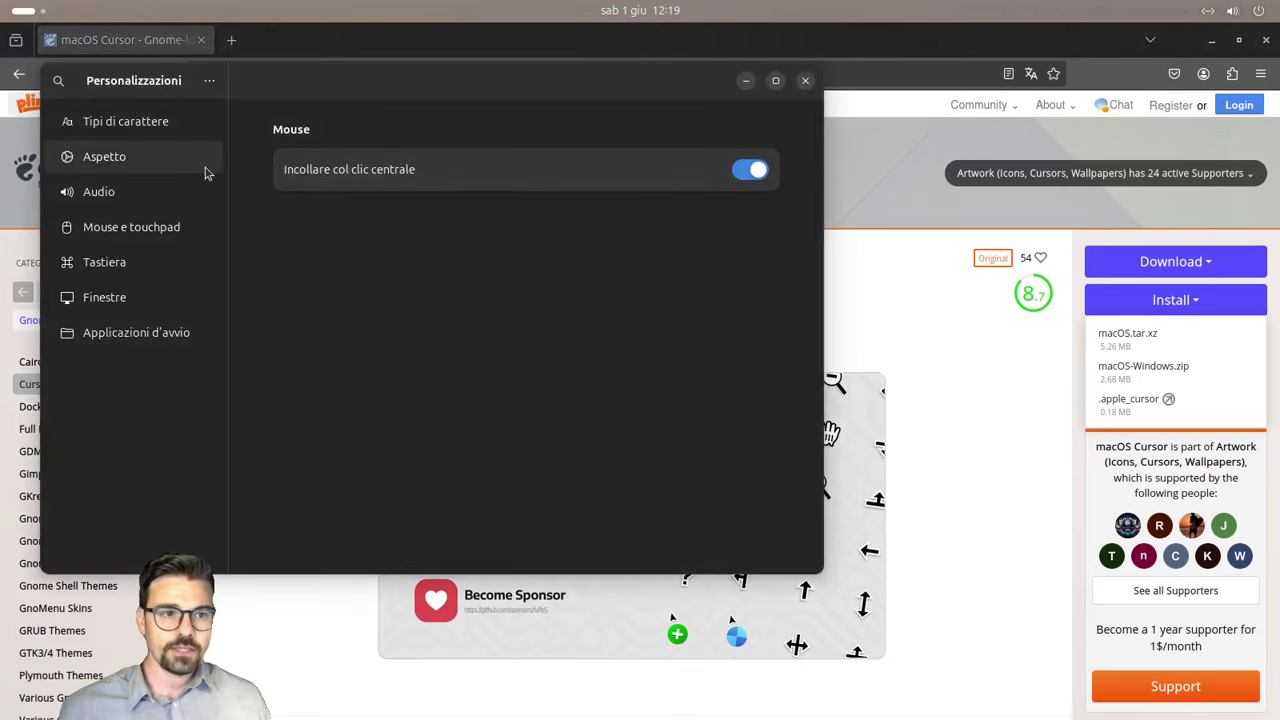
pyautogui.click(104, 156)
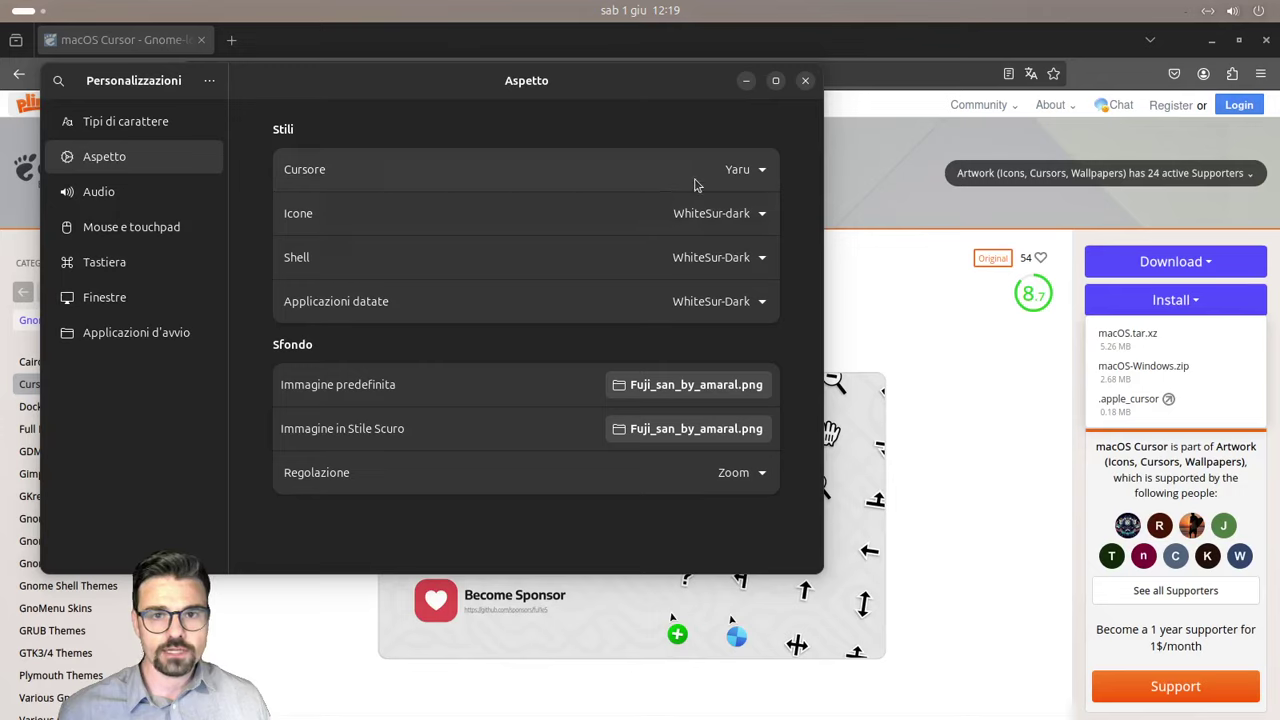
pyautogui.click(712, 182)
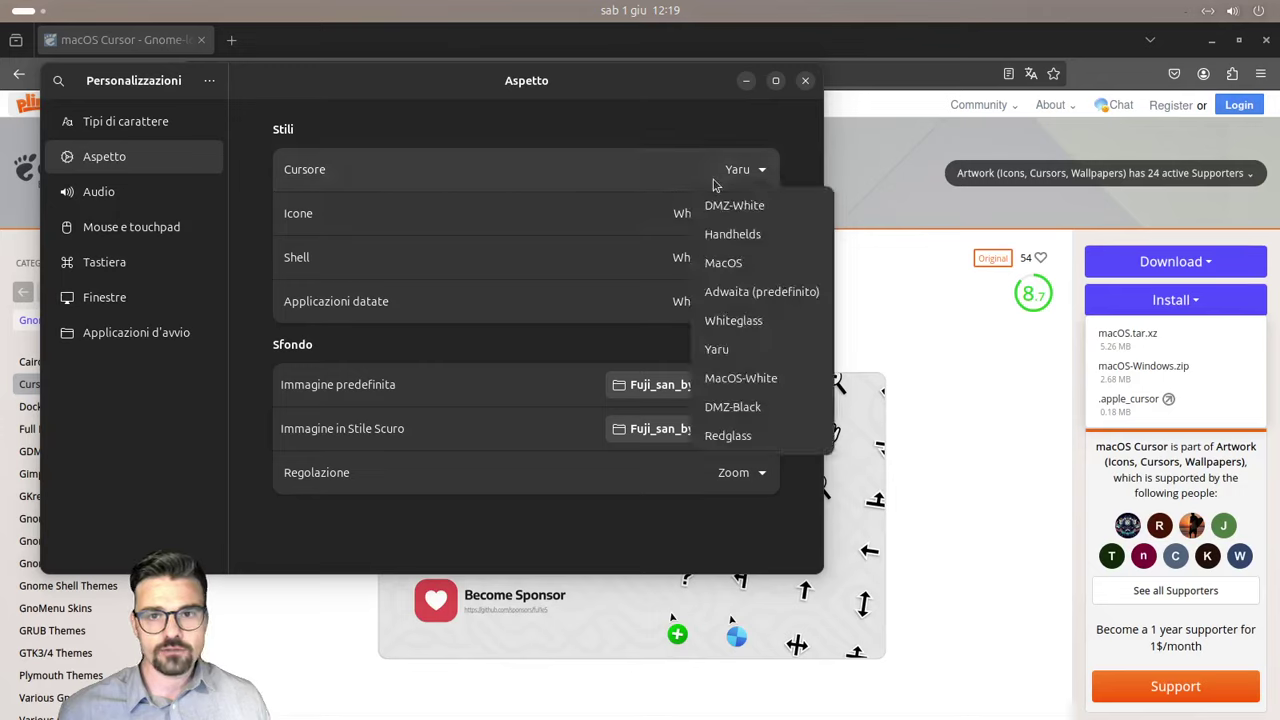
pyautogui.click(740, 377)
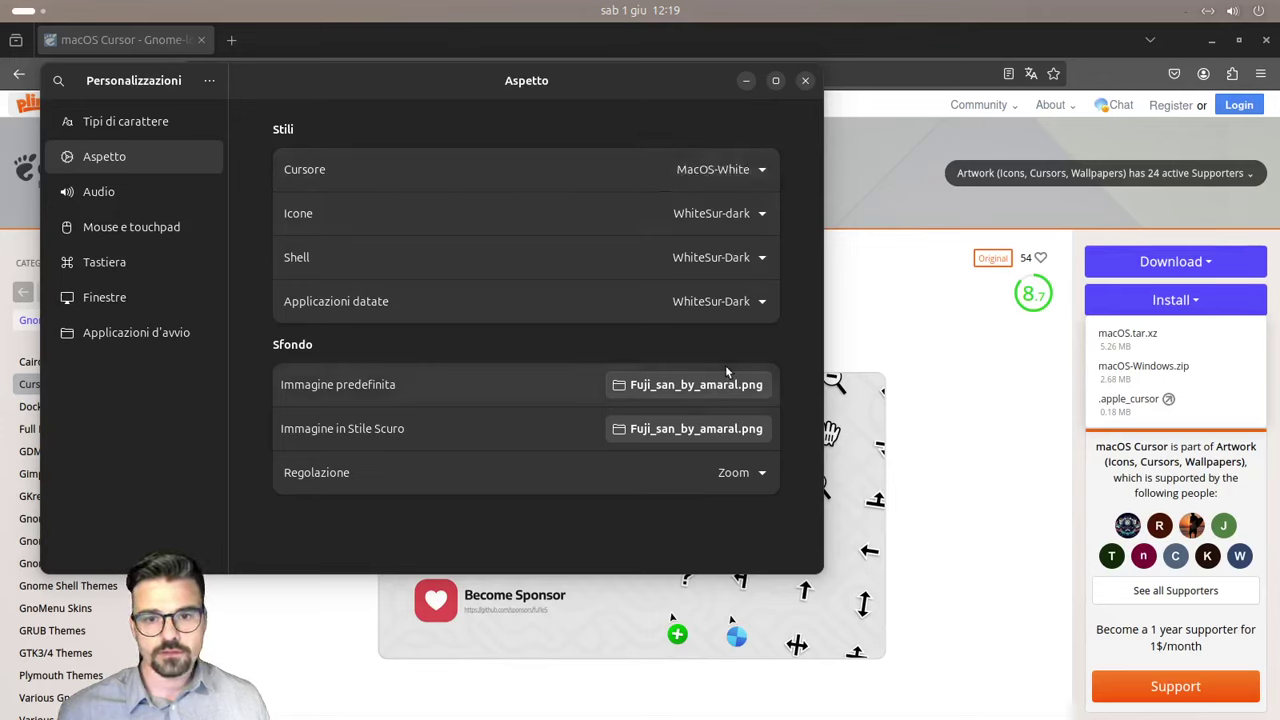
# Step: Change the Cursore style to MacOS, and close Personalizzazioni and Firefox
pyautogui.click(718, 168)
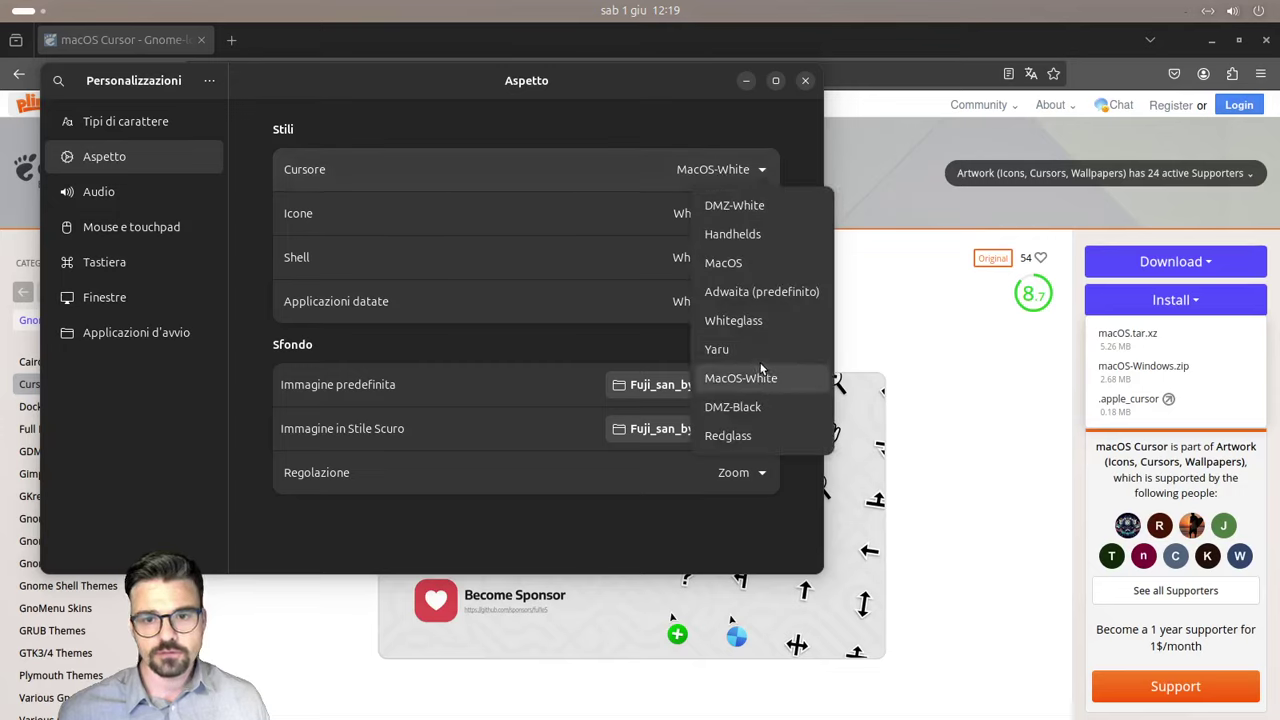
pyautogui.click(725, 264)
pyautogui.moveTo(640, 72); pyautogui.dragTo(832, 135)
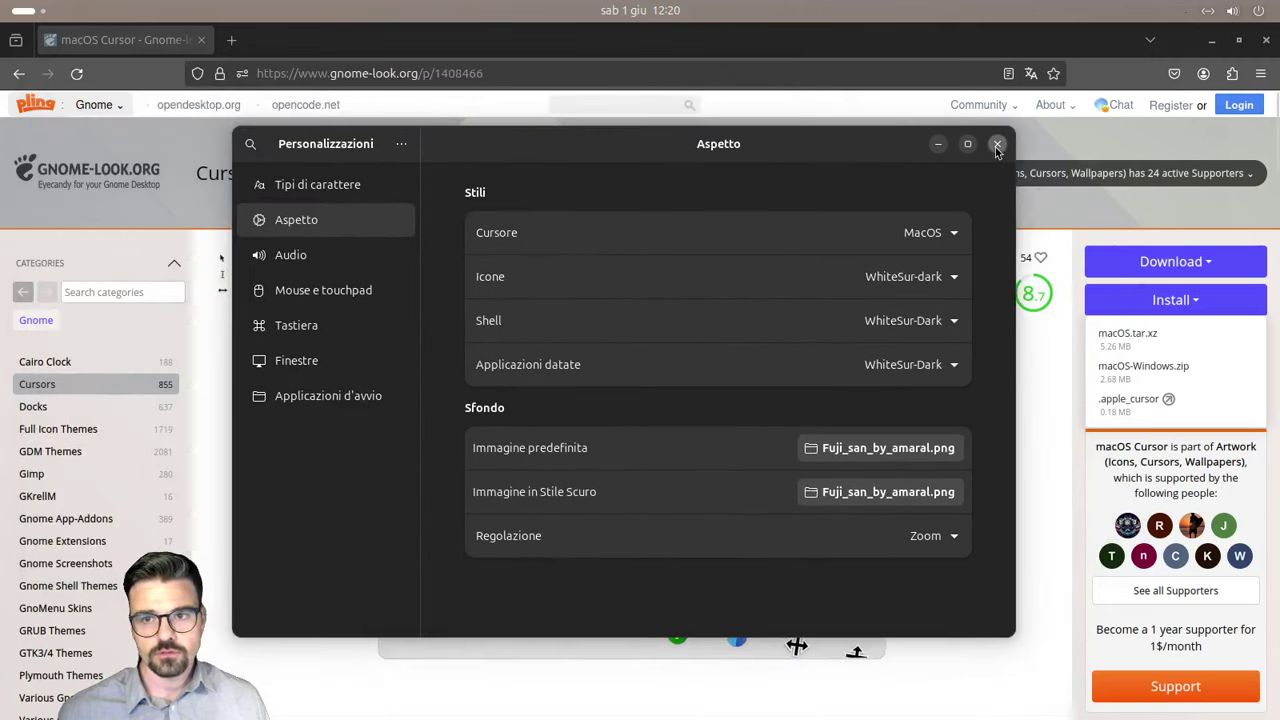
pyautogui.click(997, 145)
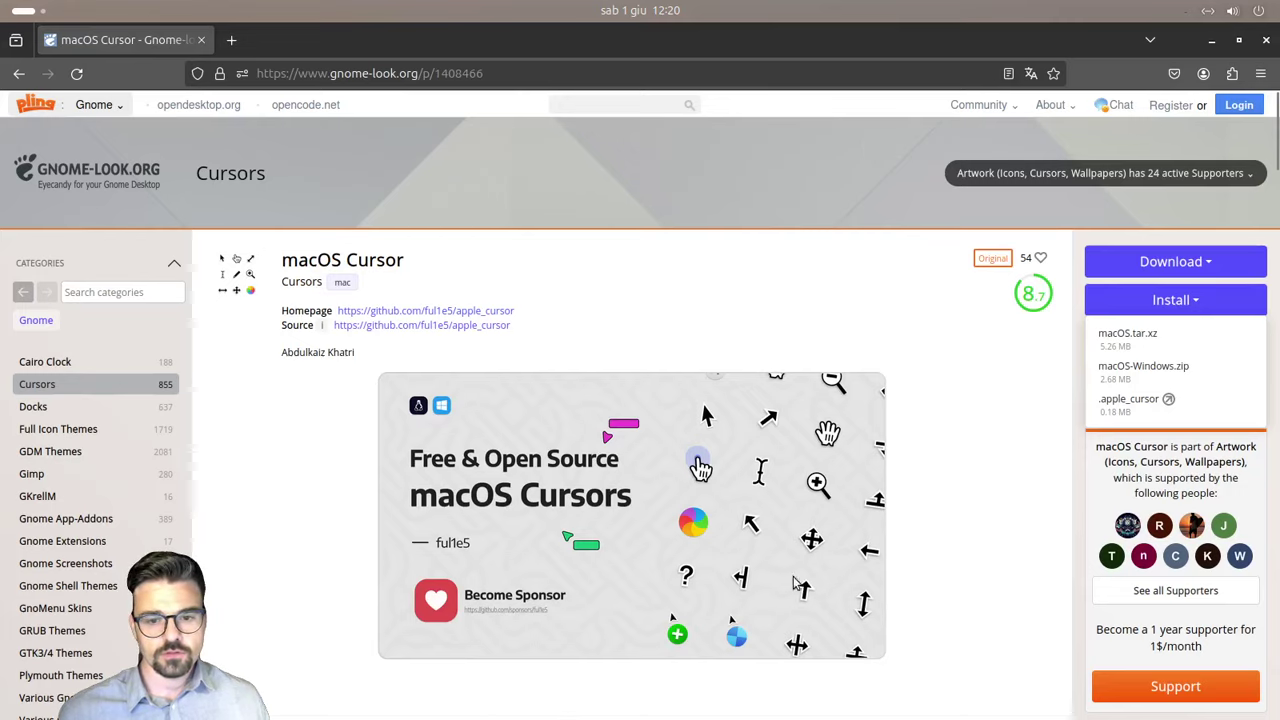
pyautogui.click(1266, 40)
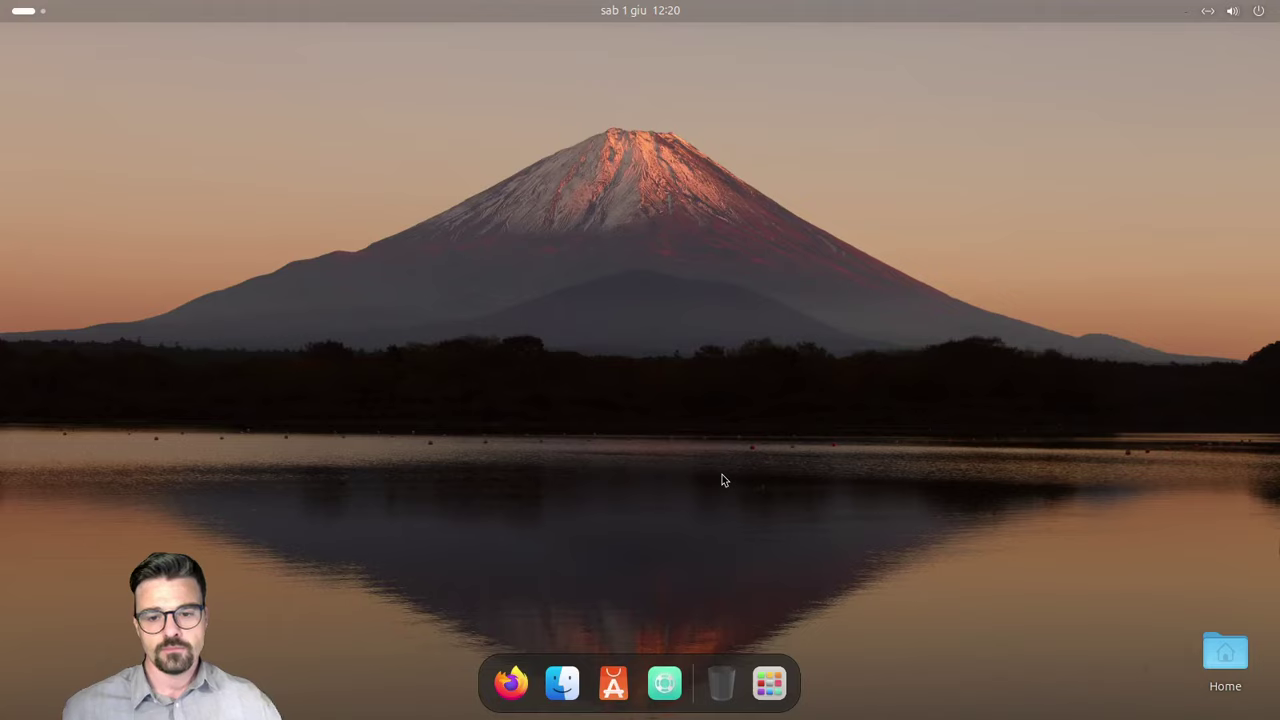
# Step: Open the activities overview from the empty desktop
pyautogui.press('super')
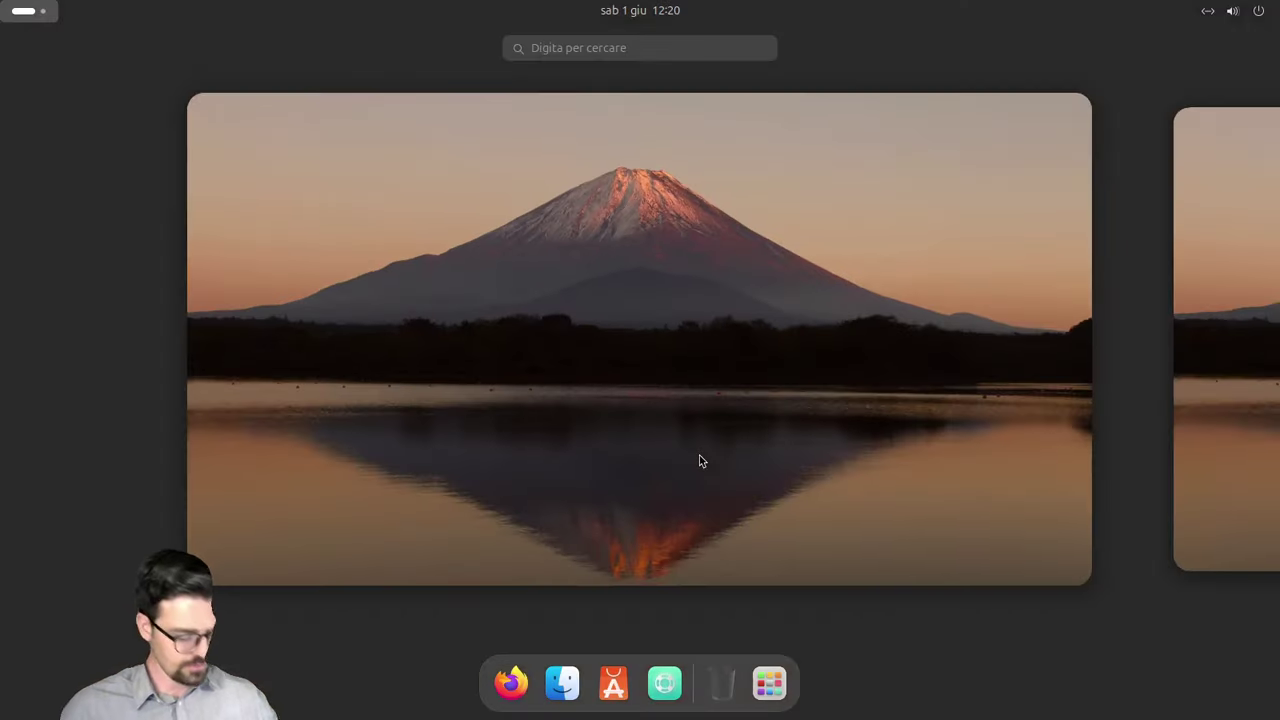